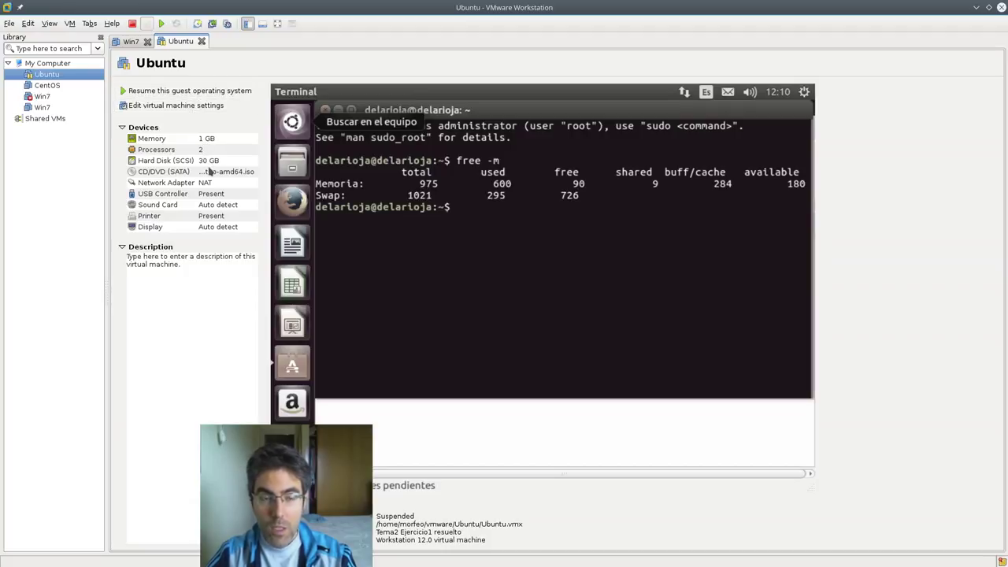
- Check the VM's CD/DVD settings without changes, then read through the Moodle exercise page
double_click(212, 173)
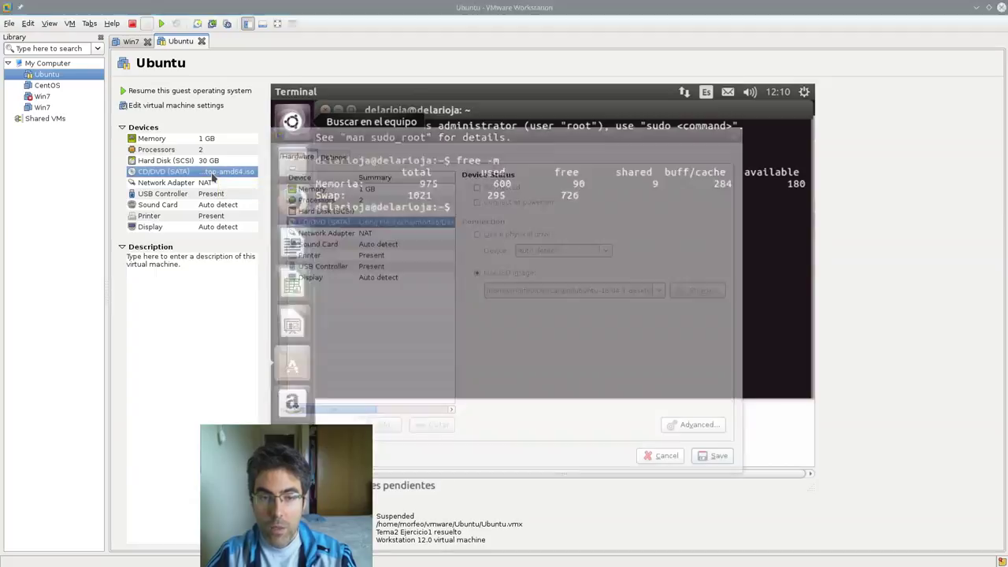
click(671, 457)
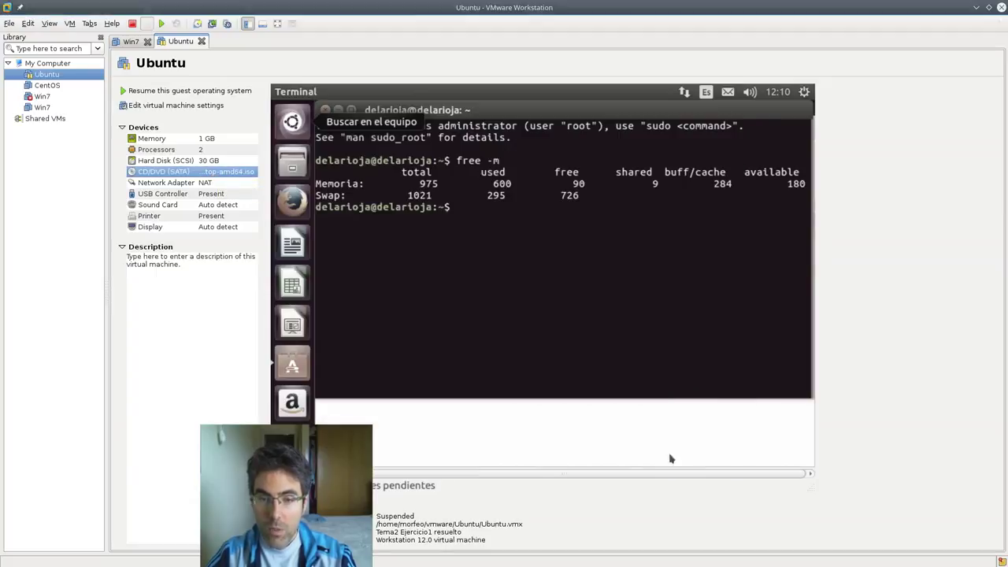
mouse_move(3, 208)
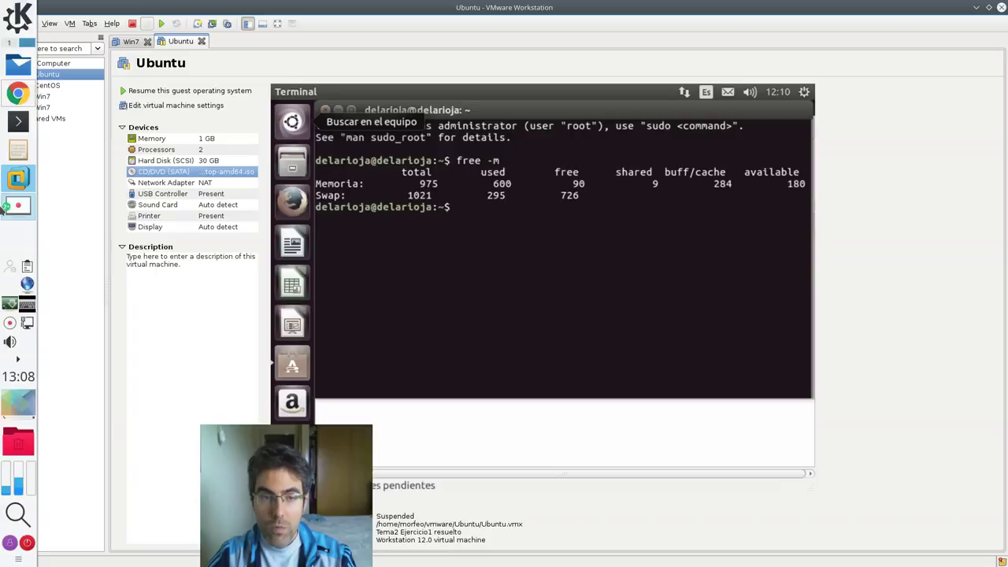
click(18, 93)
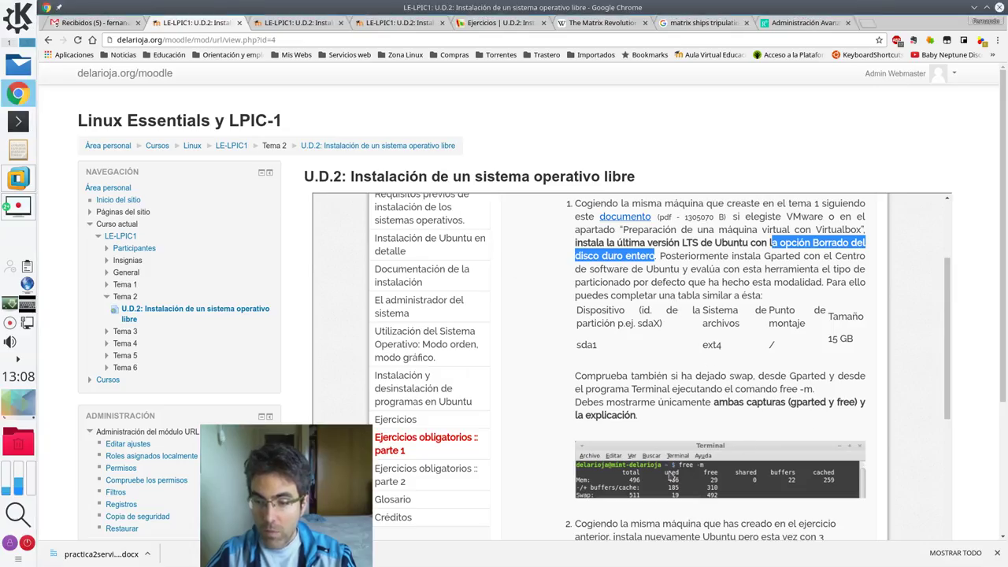
scroll(708, 473, down, 2)
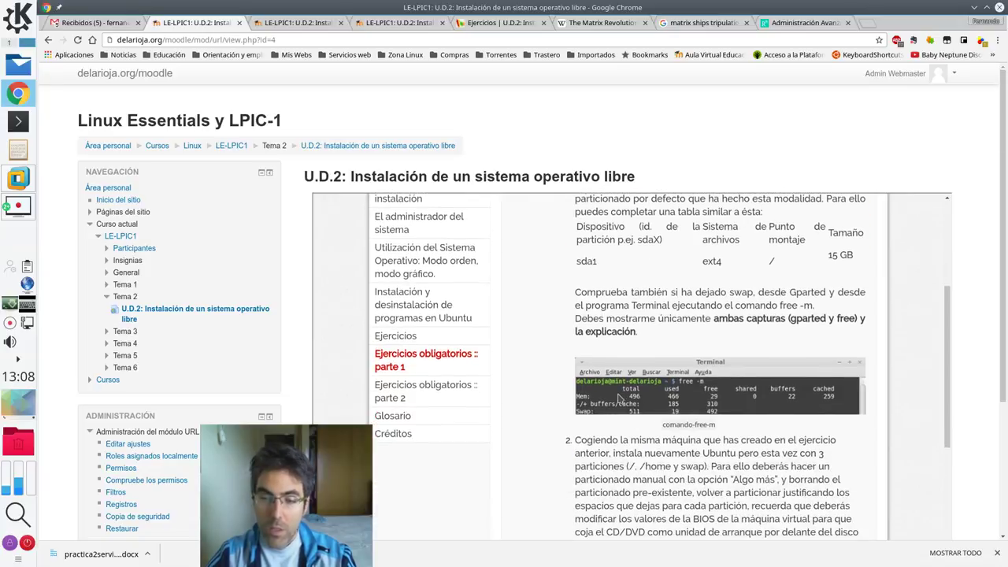
scroll(679, 439, down, 2)
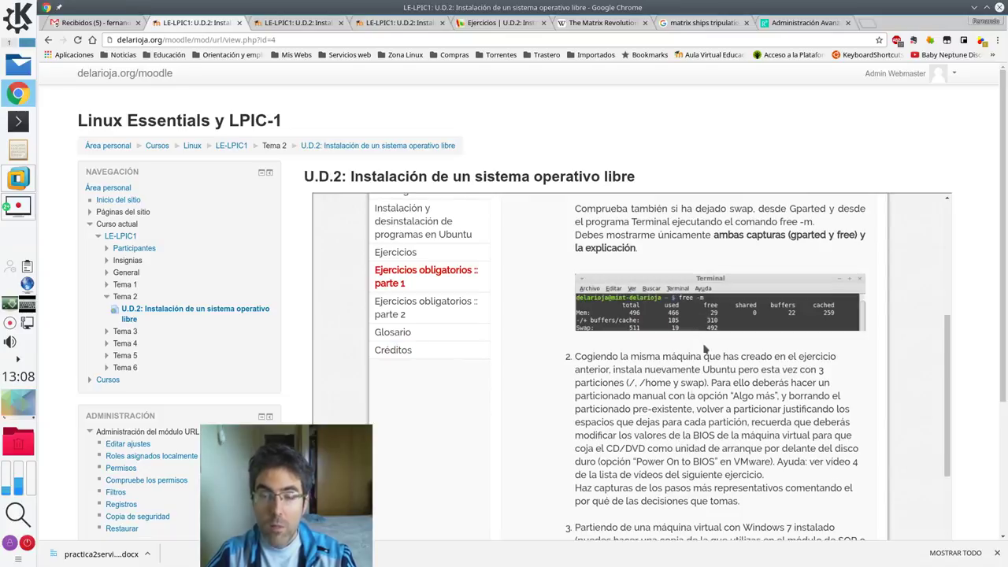
scroll(691, 396, down, 1)
scroll(691, 395, down, 3)
scroll(690, 396, up, 2)
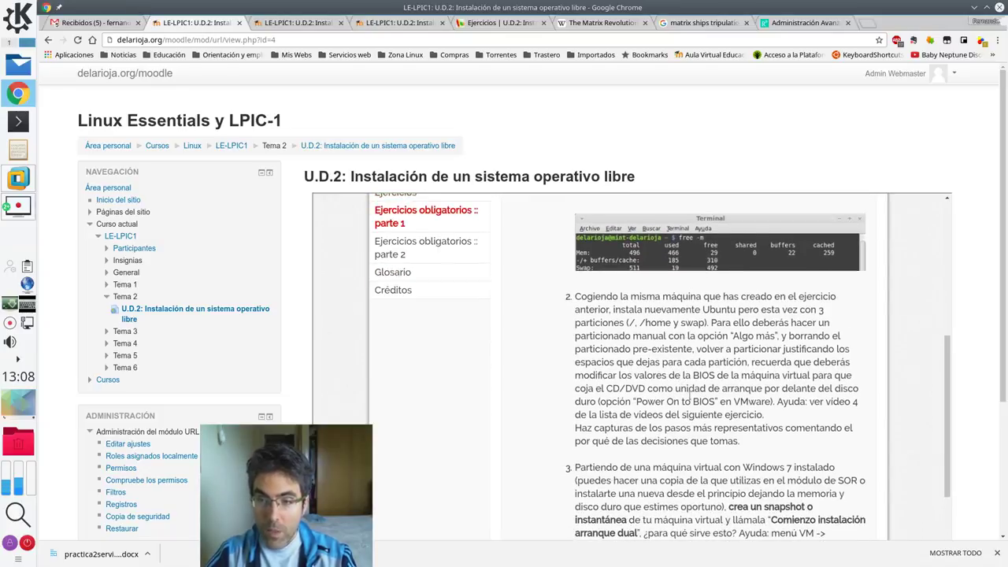
- Resume the suspended Ubuntu VM and remove Amazon from its launcher
click(18, 178)
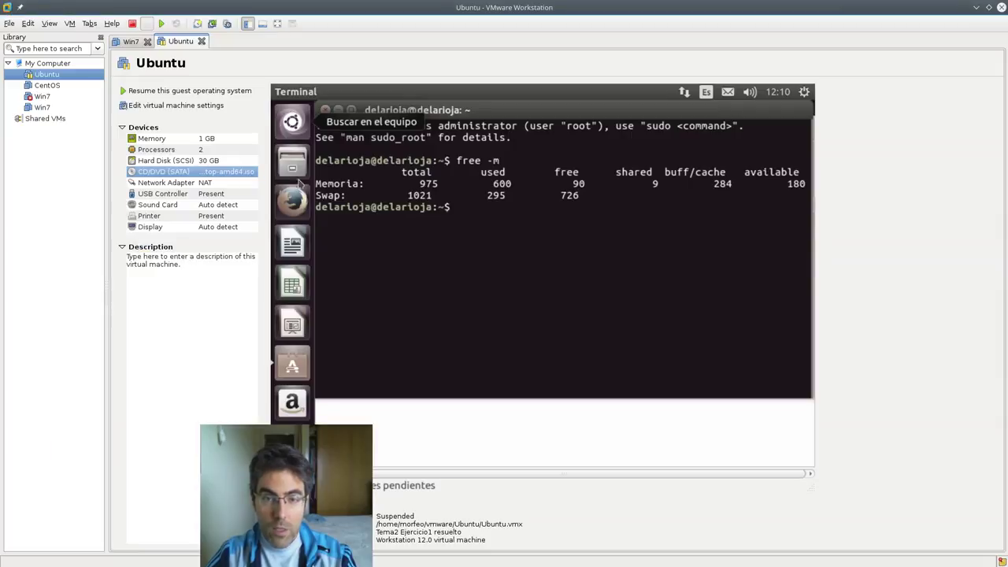
click(185, 90)
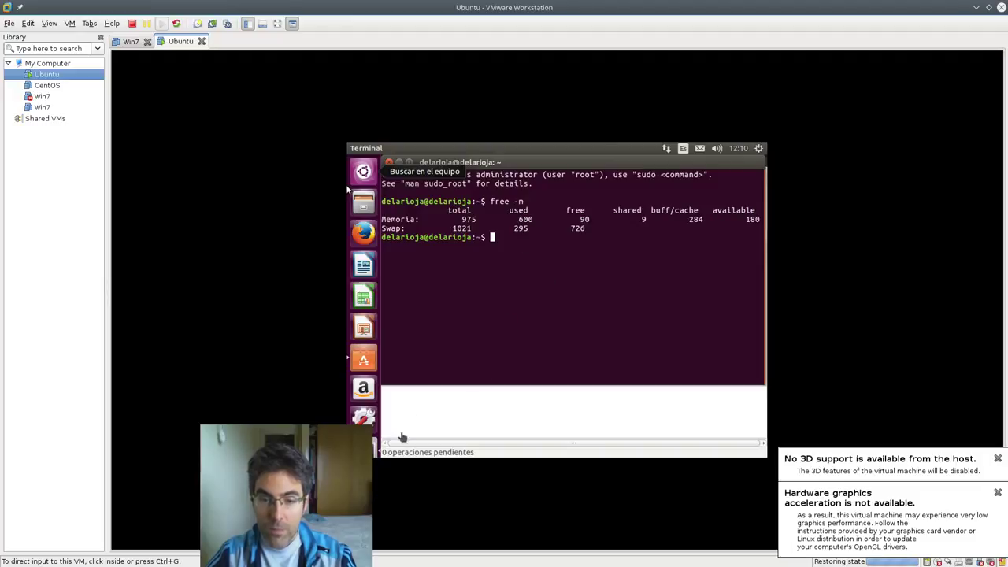
right_click(367, 389)
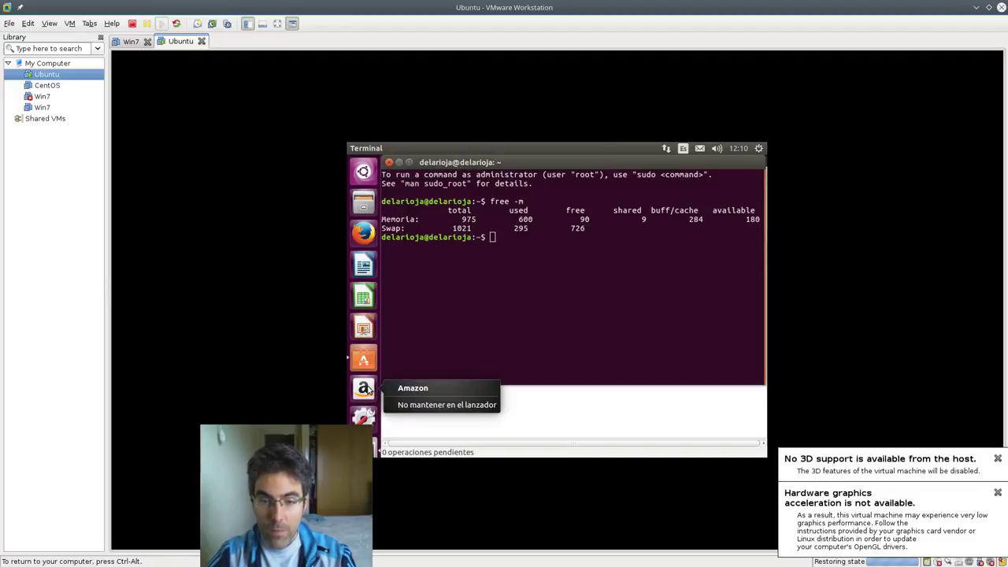
click(402, 405)
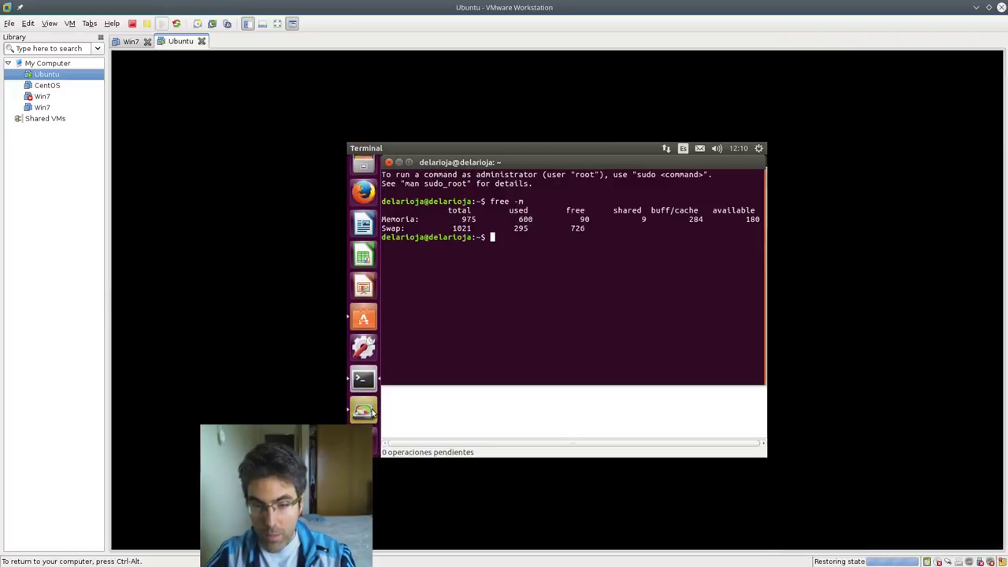
- Confirm GParted is showing /dev/sda's partitions, then return to Moodle
click(368, 411)
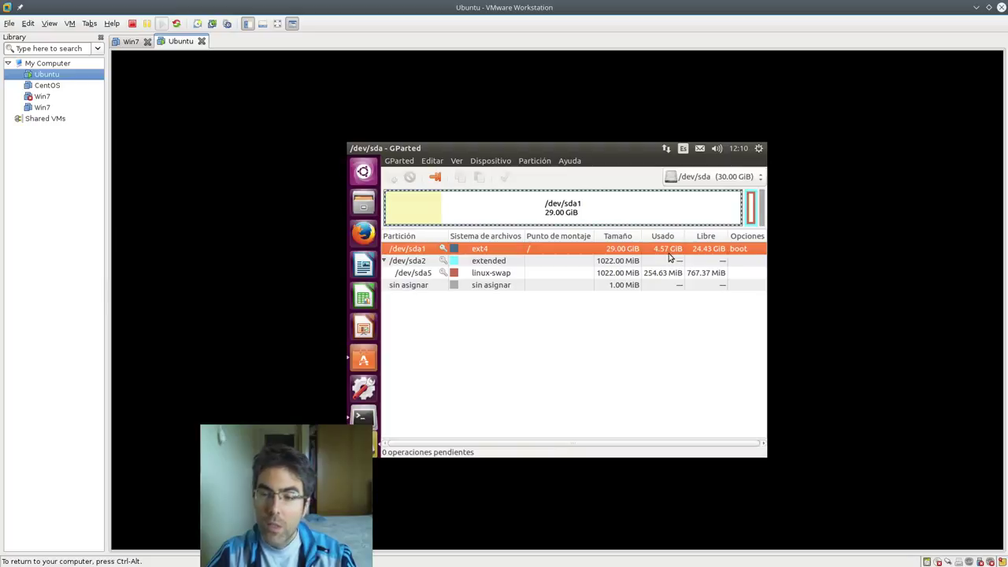
click(731, 173)
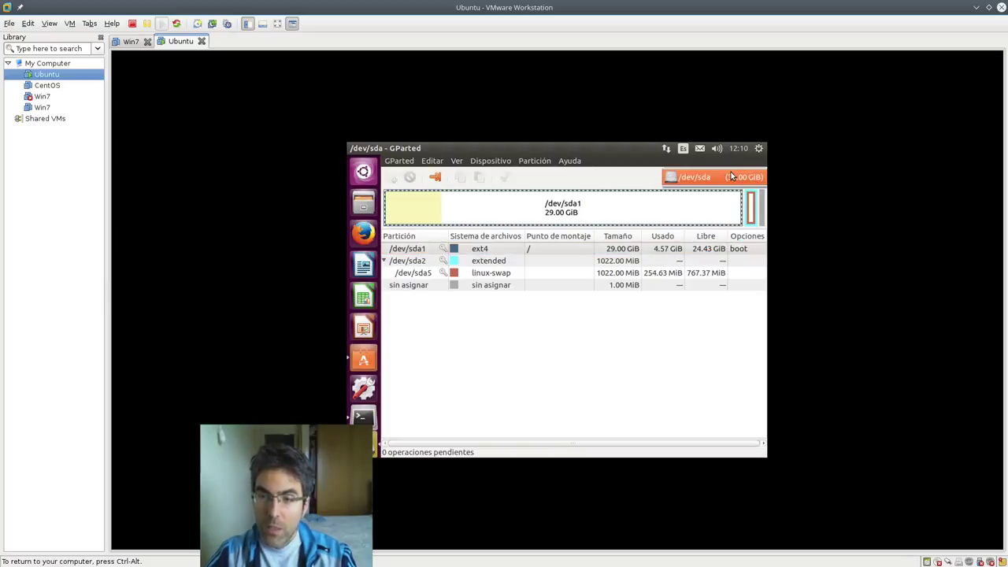
click(695, 177)
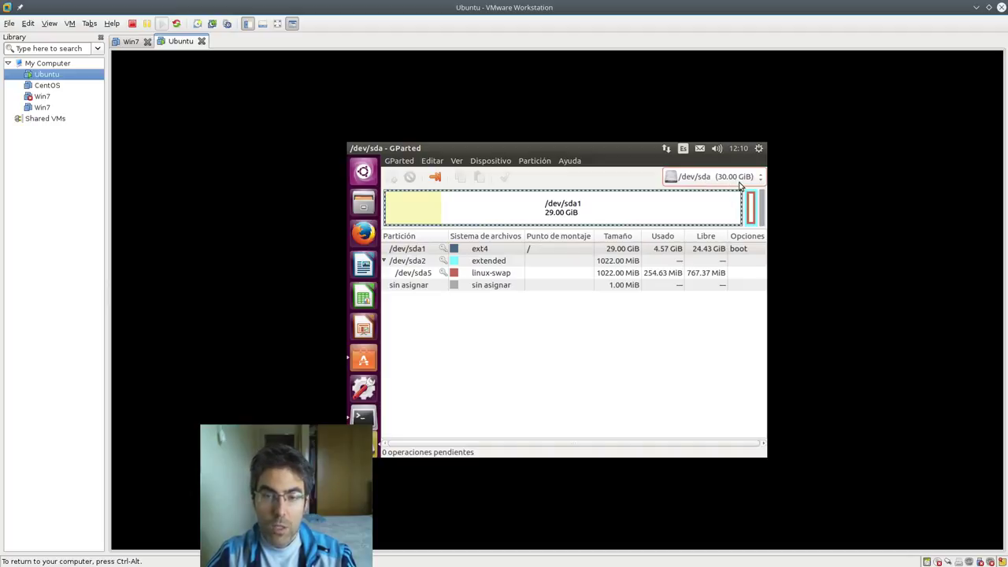
click(20, 94)
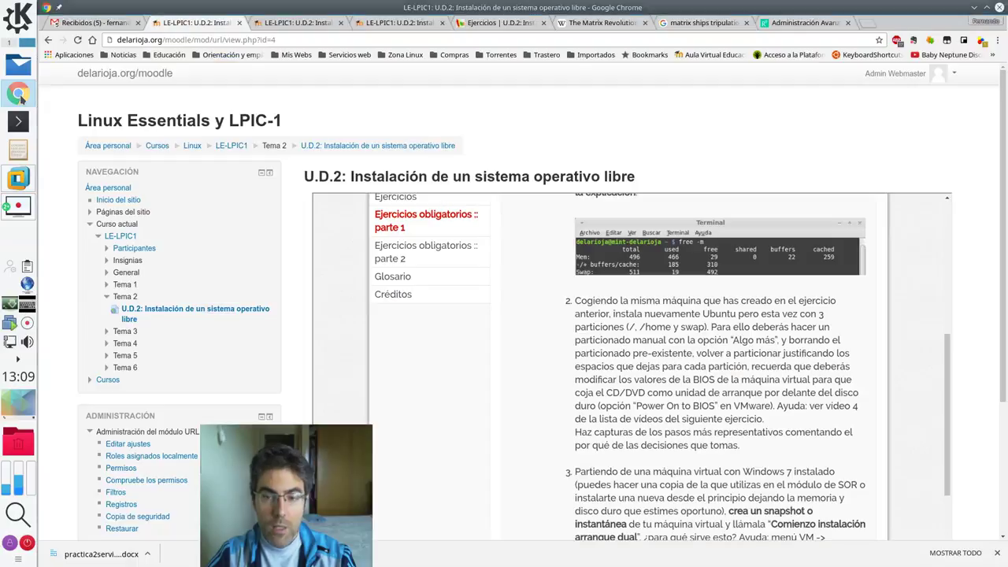
- Highlight 'home' and 'Algo más' in exercise 2's text, then go back into the Ubuntu VM
scroll(678, 311, down, 1)
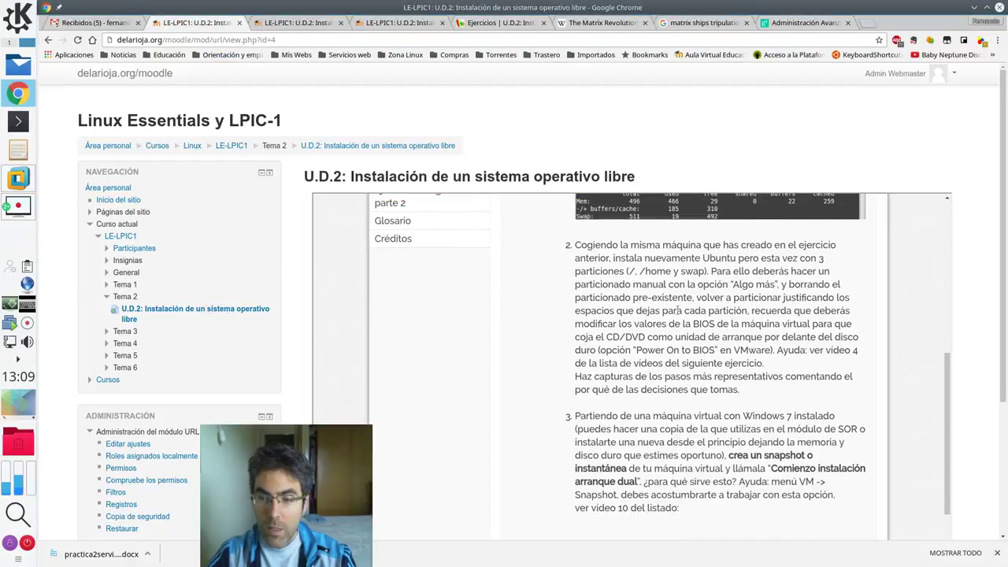
double_click(663, 270)
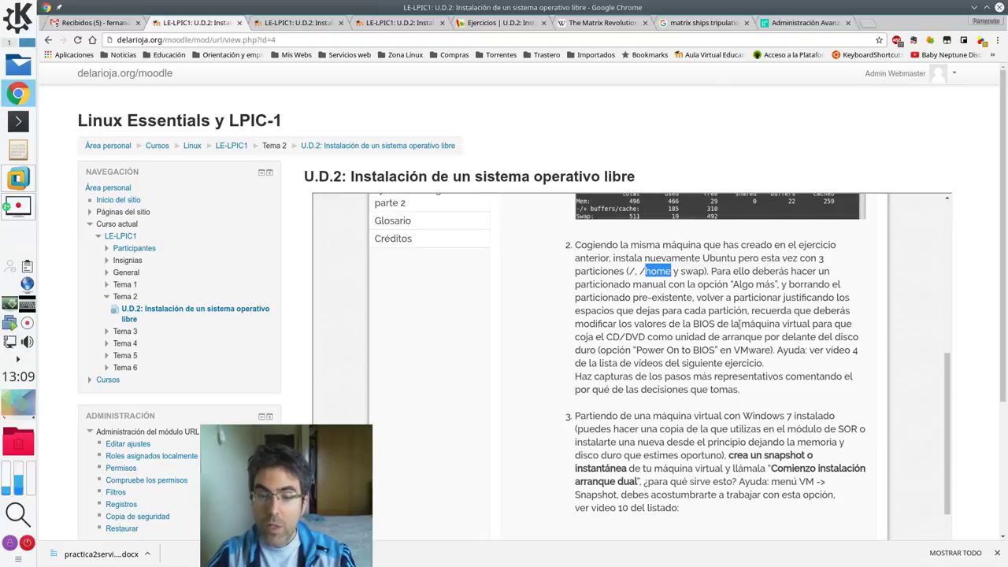
scroll(739, 323, down, 1)
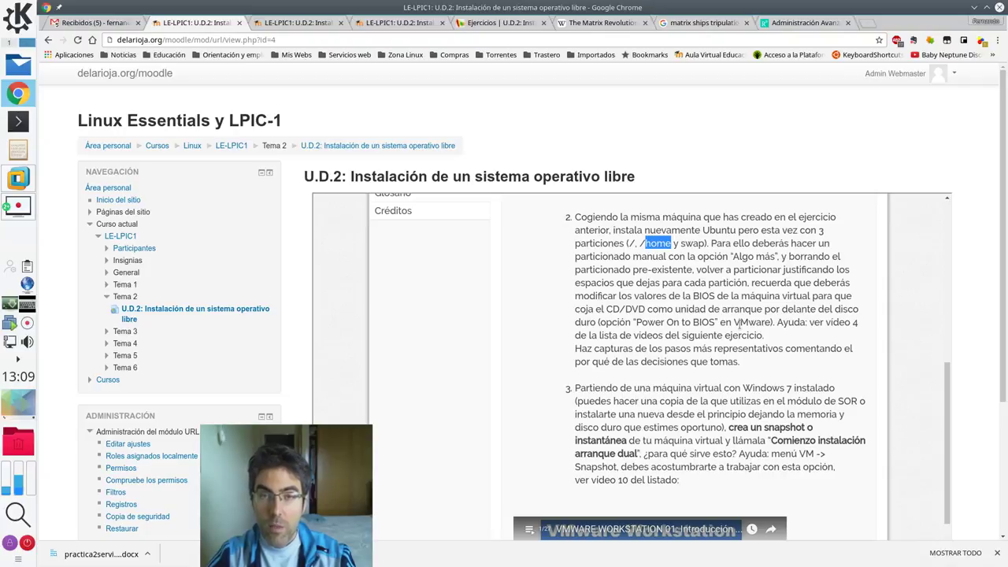
drag(734, 256, 776, 268)
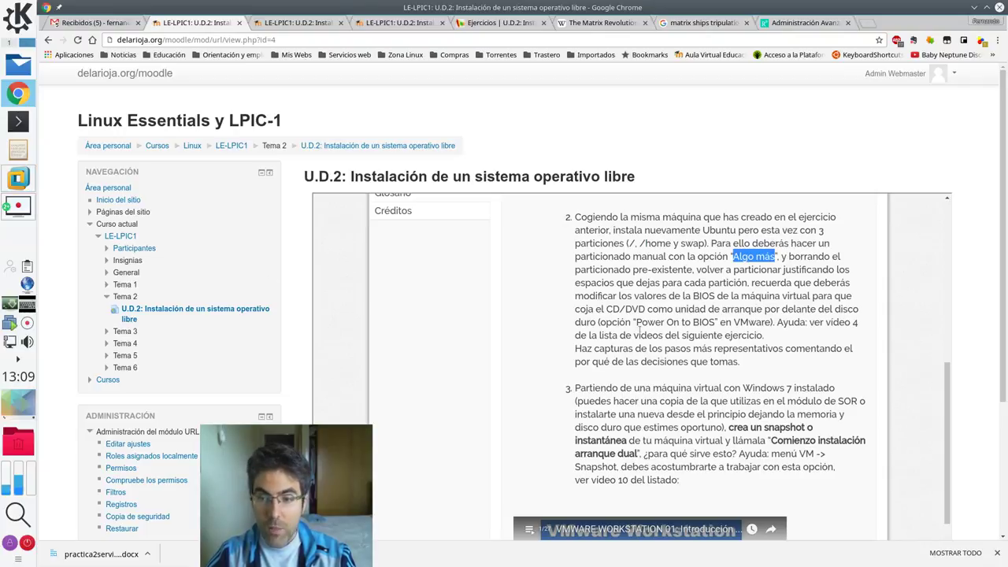
click(30, 185)
click(528, 251)
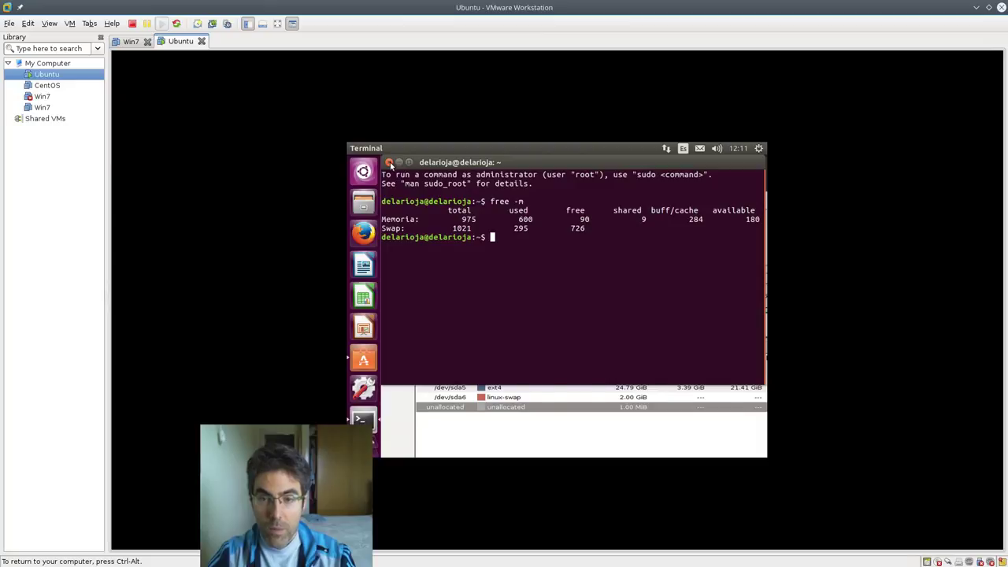
- Close Terminal and GParted, power off Ubuntu via Apagar, and open the CD/DVD settings
click(387, 163)
click(388, 163)
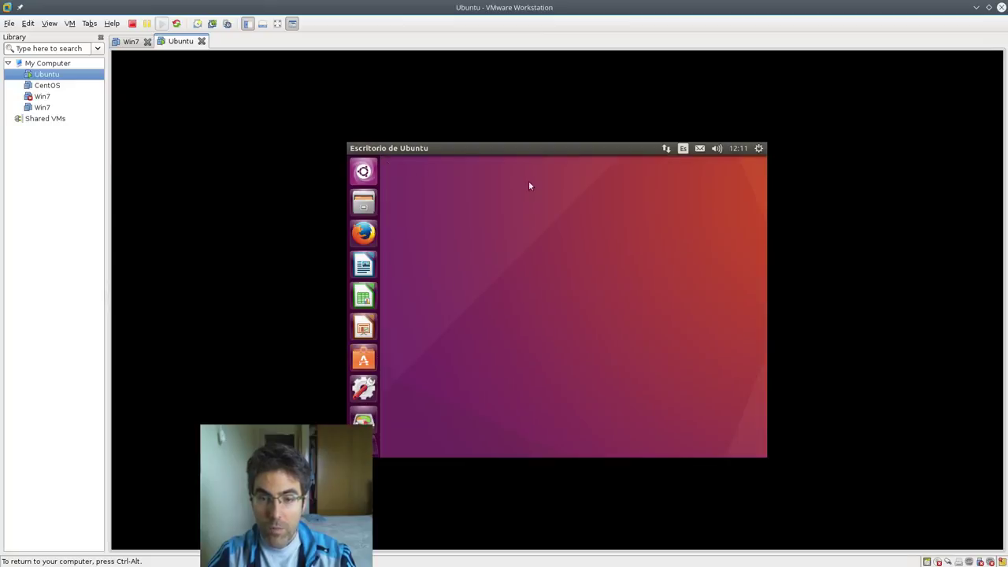
click(759, 149)
click(716, 281)
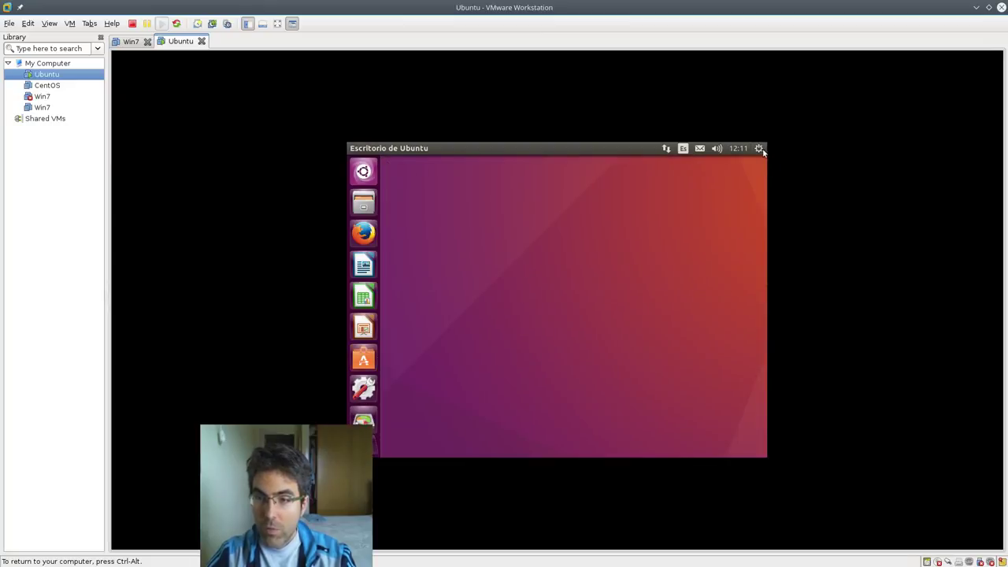
click(758, 148)
click(716, 281)
click(642, 297)
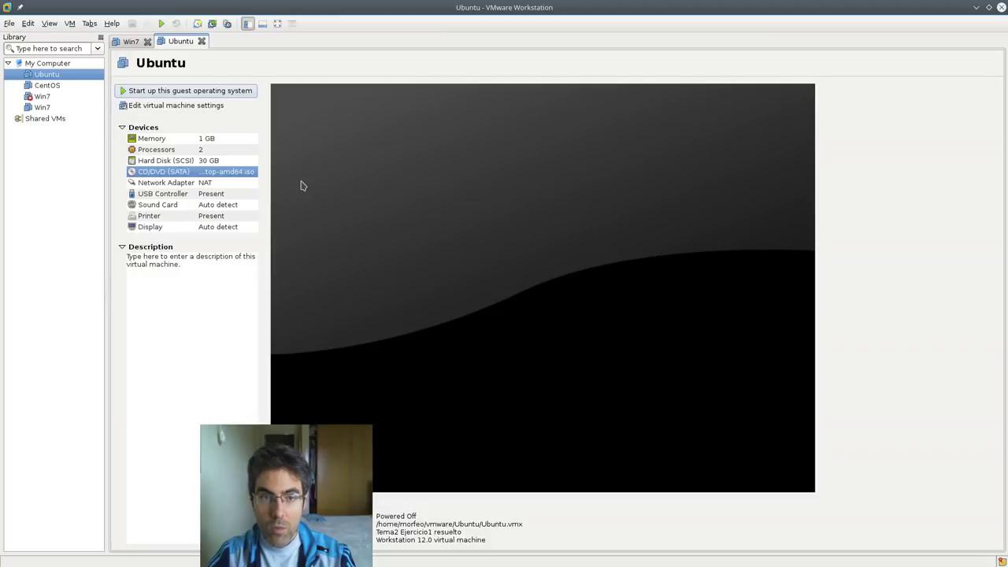
double_click(189, 175)
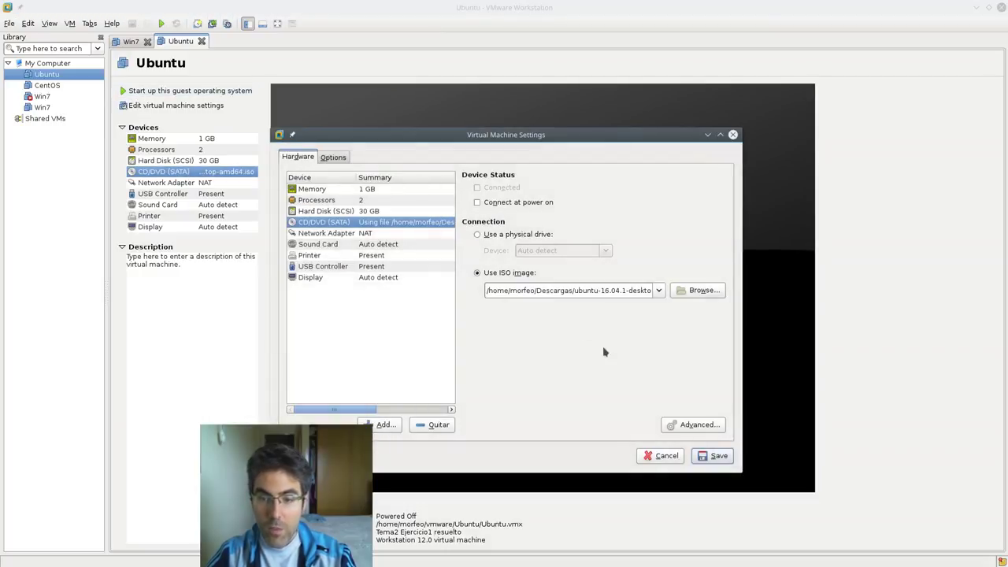
- Close the settings and review the Ubuntu VM's summary: 1 GB memory, 30 GB hard disk
click(662, 455)
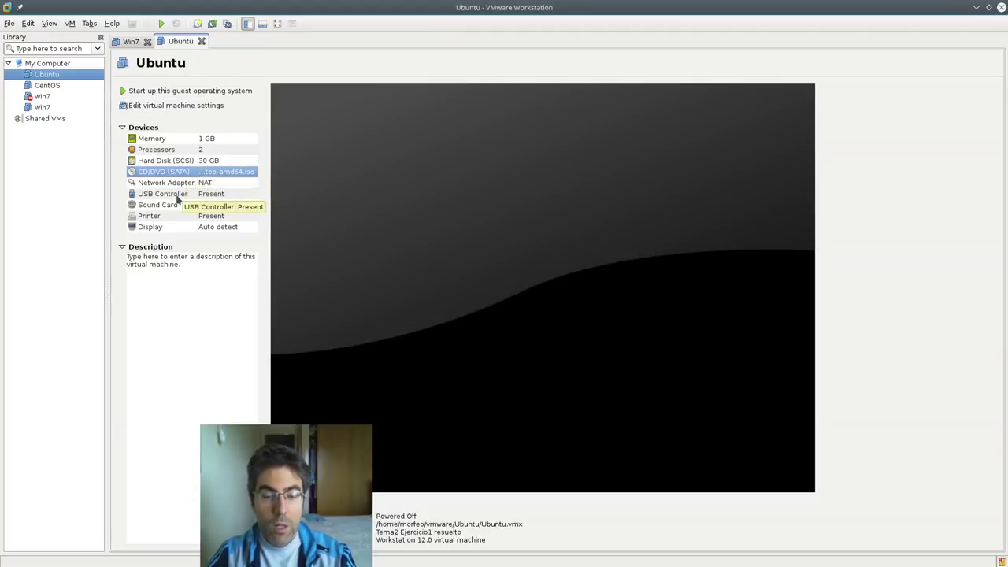
mouse_move(4, 177)
mouse_move(13, 95)
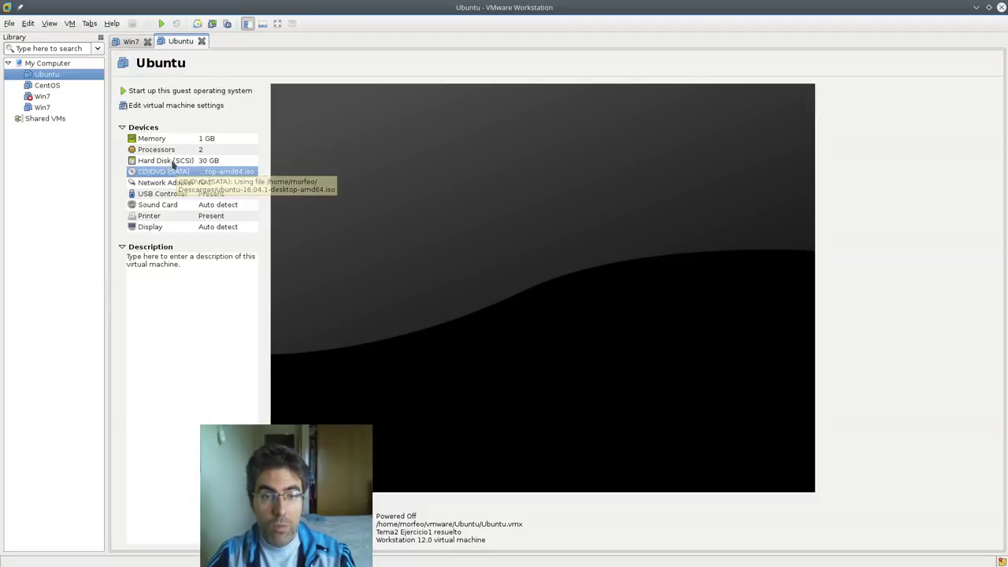
click(159, 161)
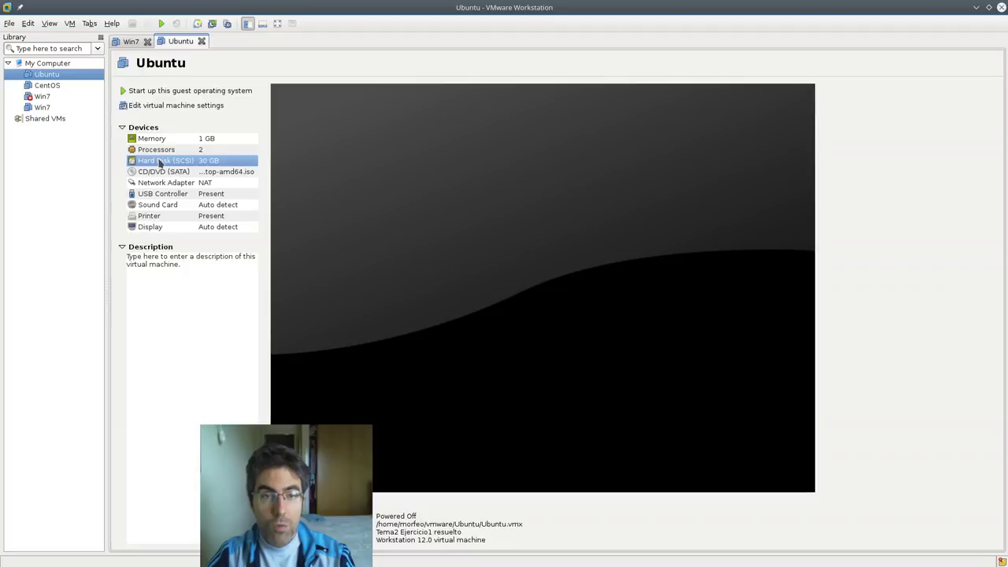
click(28, 22)
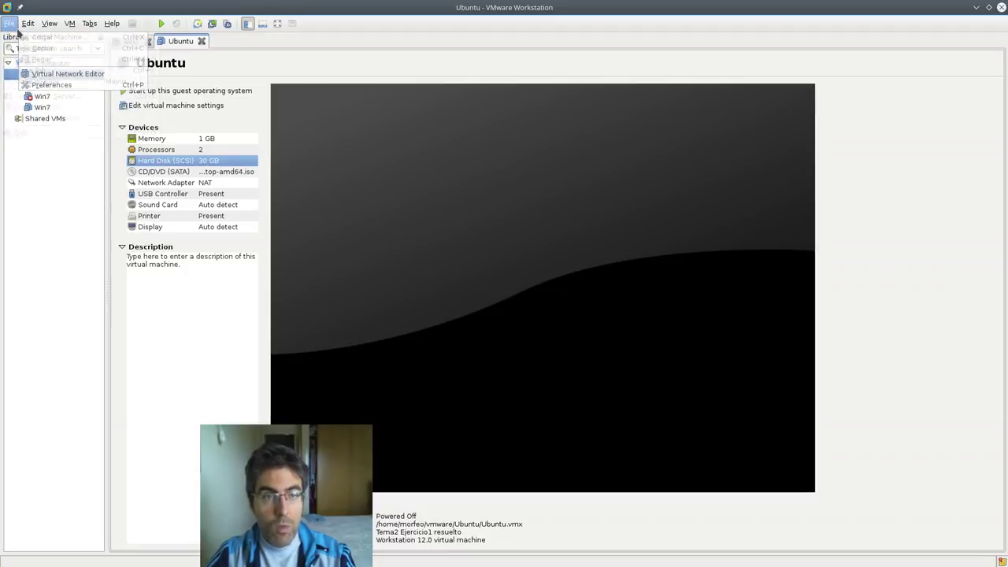
mouse_move(11, 25)
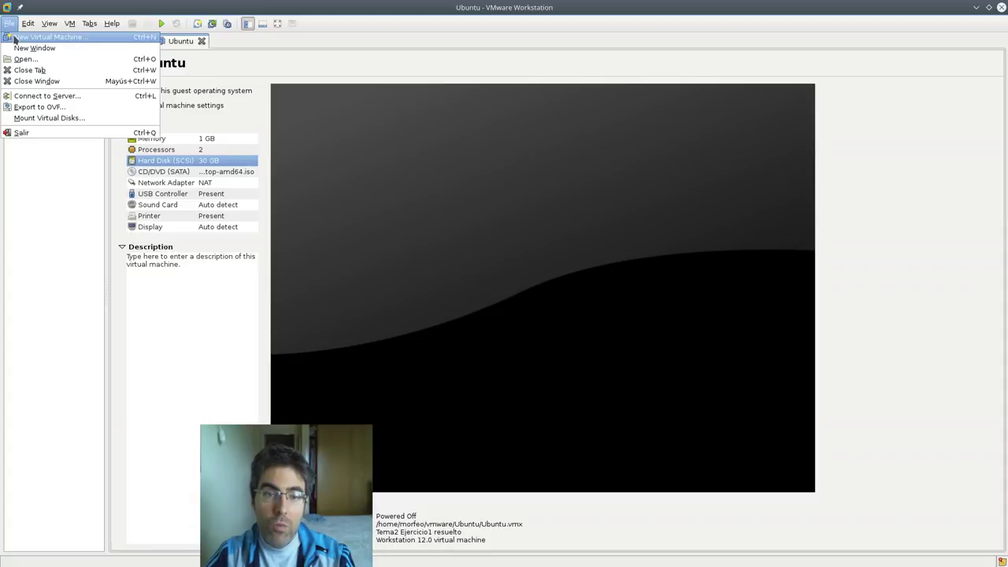
click(242, 88)
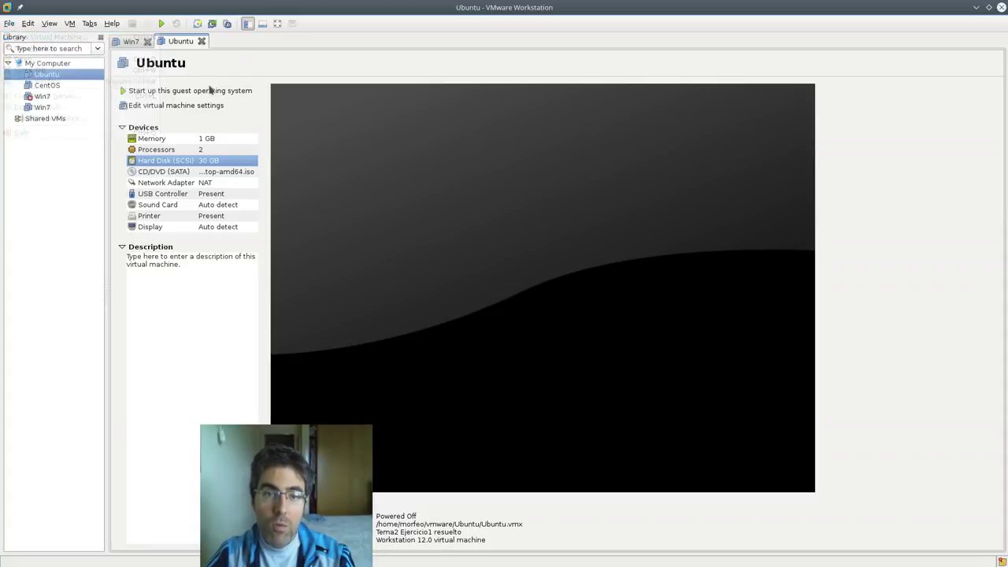
- Start the VM, mark the CD/DVD Connected and Connect at power on, save, then power off
click(195, 91)
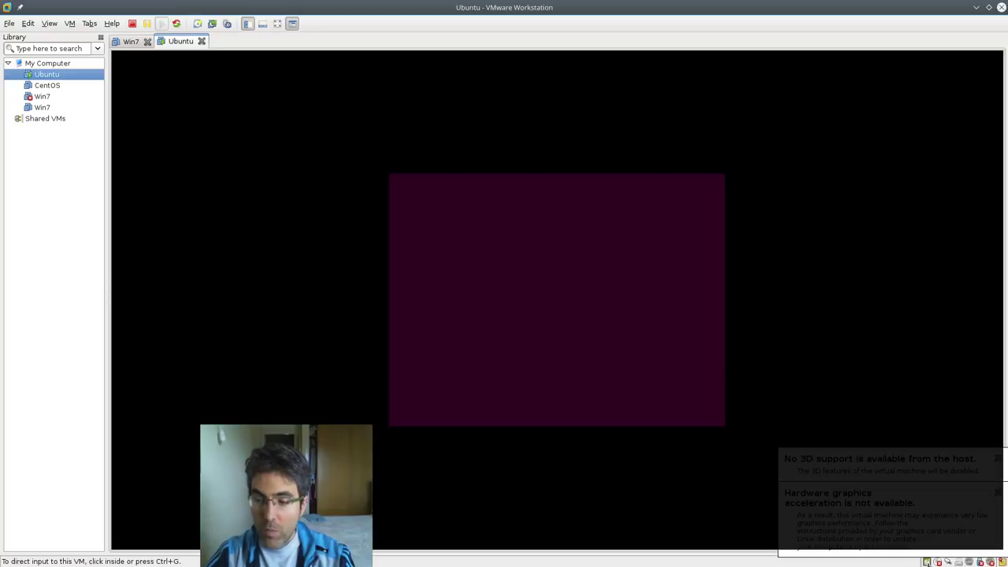
click(938, 562)
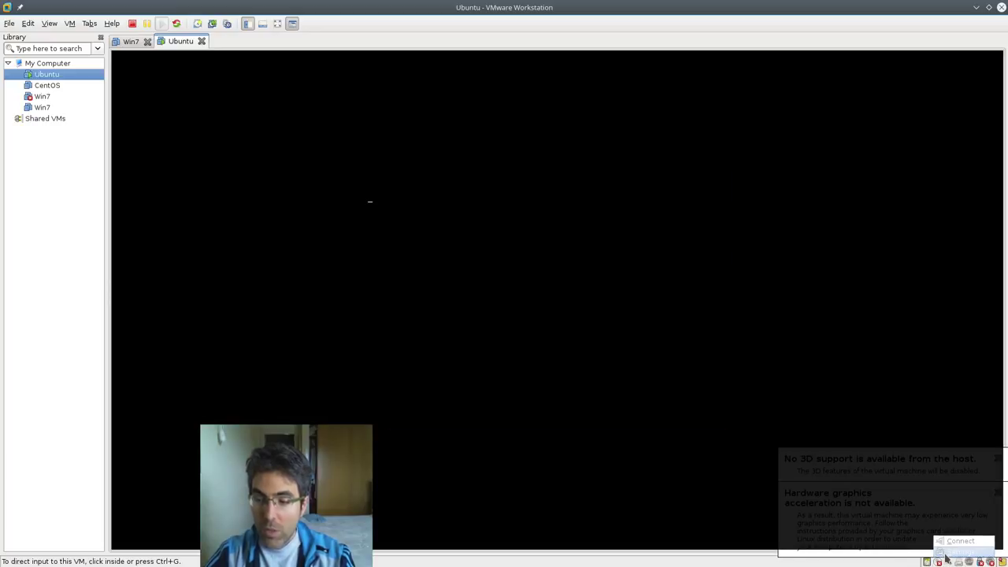
click(947, 555)
click(507, 197)
click(507, 183)
click(709, 462)
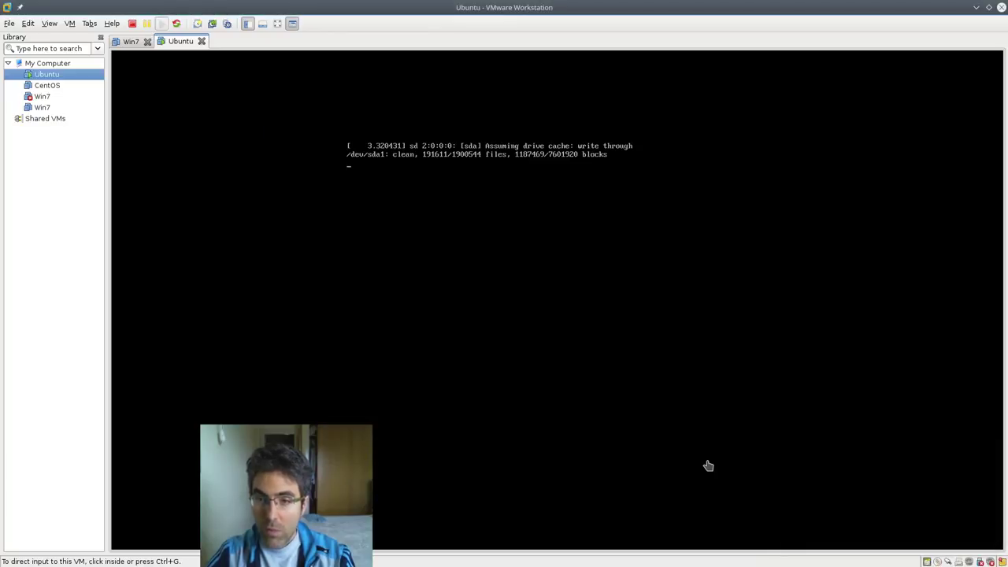
click(132, 24)
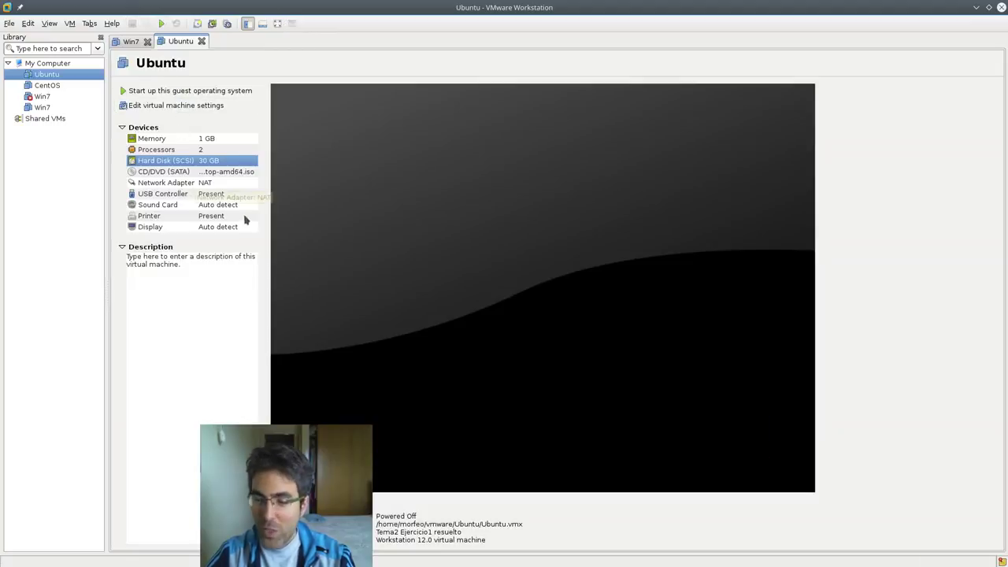
- Save the CD/DVD settings, power on the Ubuntu VM and boot the GRUB entry, then return to Moodle
double_click(163, 172)
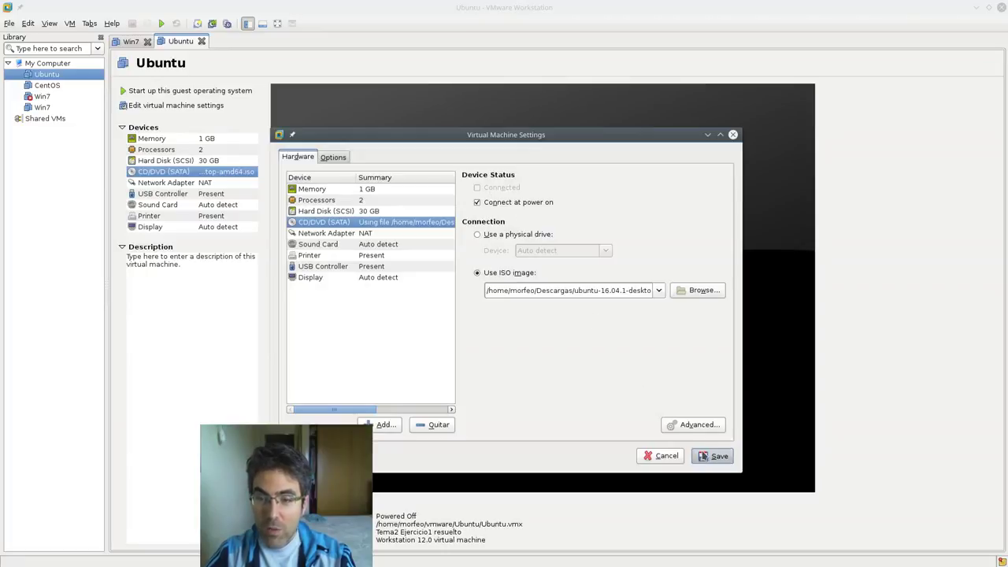
click(713, 456)
click(219, 92)
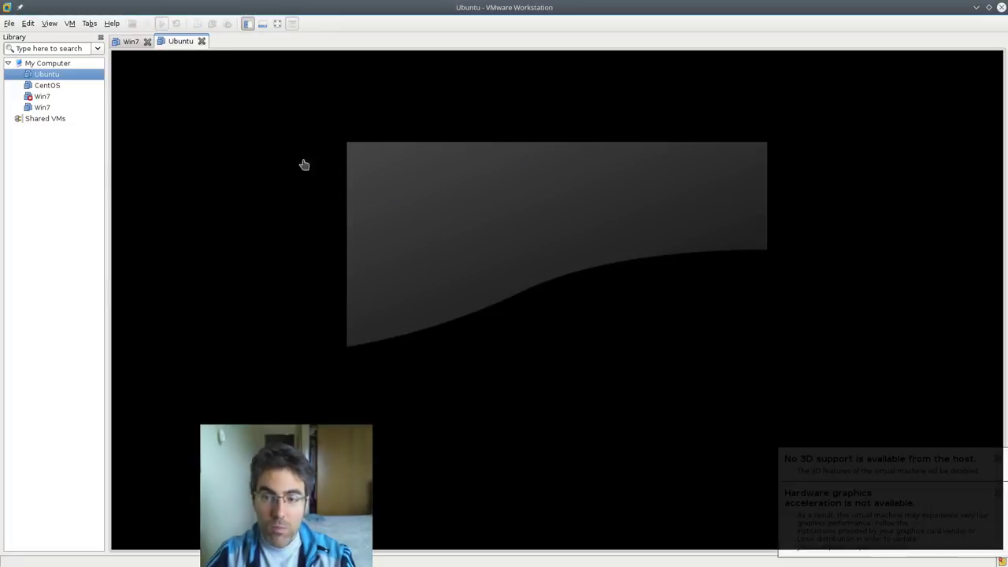
click(602, 300)
key(Return)
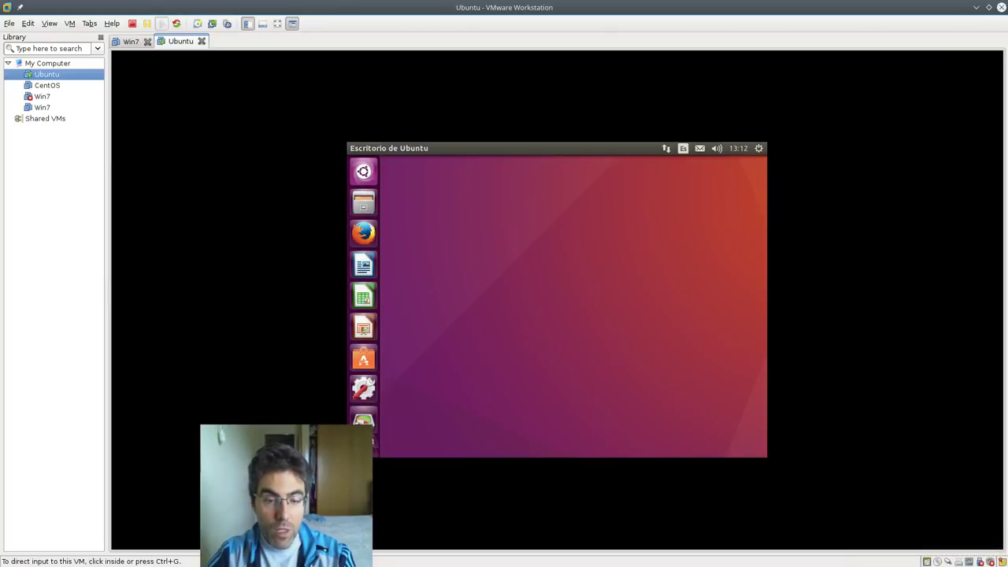
mouse_move(3, 394)
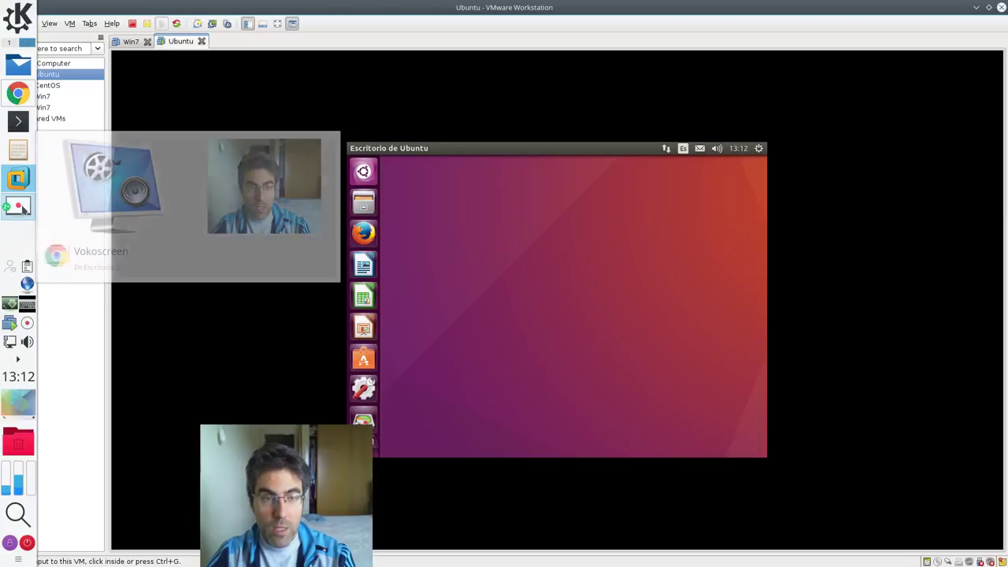
click(19, 95)
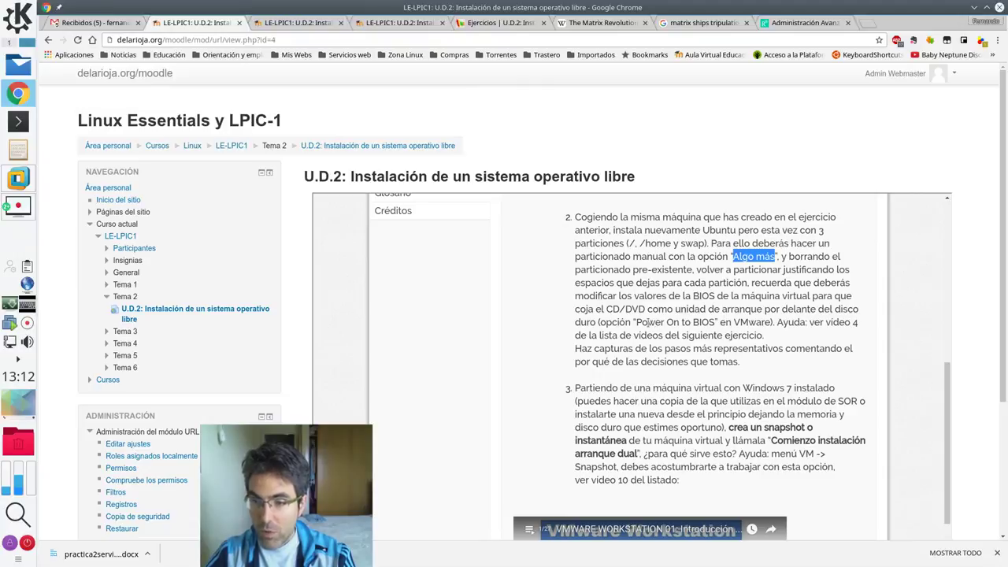
- Clear the 'Algo más' highlight and mark the exercise's paragraph about taking screenshots
click(648, 322)
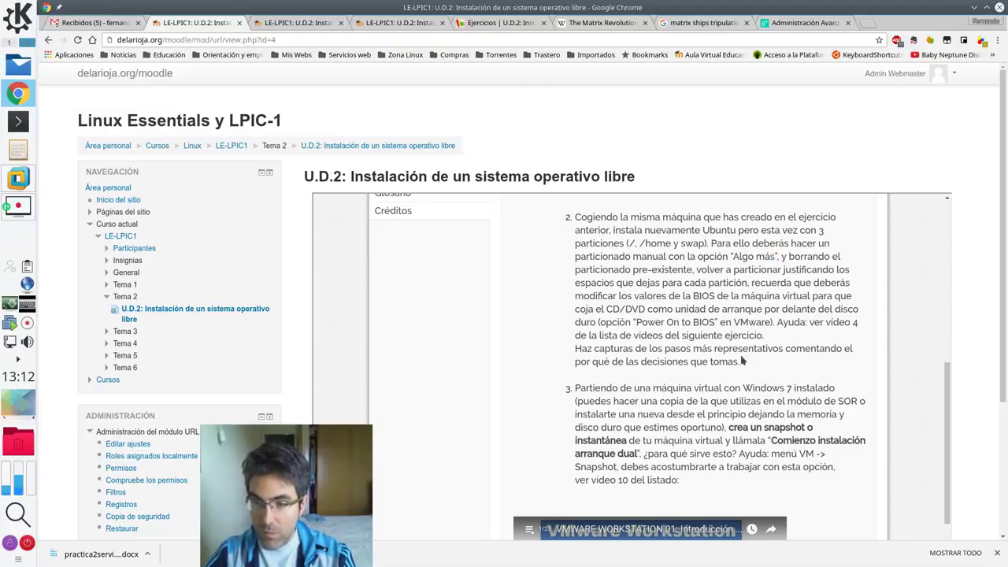
drag(576, 348, 737, 362)
click(737, 362)
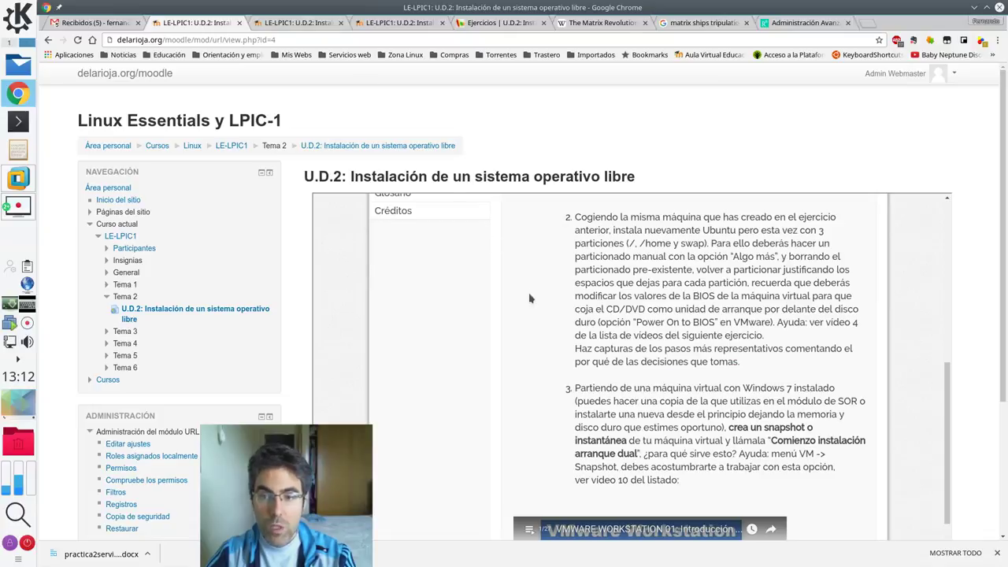
scroll(533, 299, up, 10)
scroll(461, 346, down, 1)
- Open the Consideraciones y conceptos previos lesson and scroll through its content
click(447, 300)
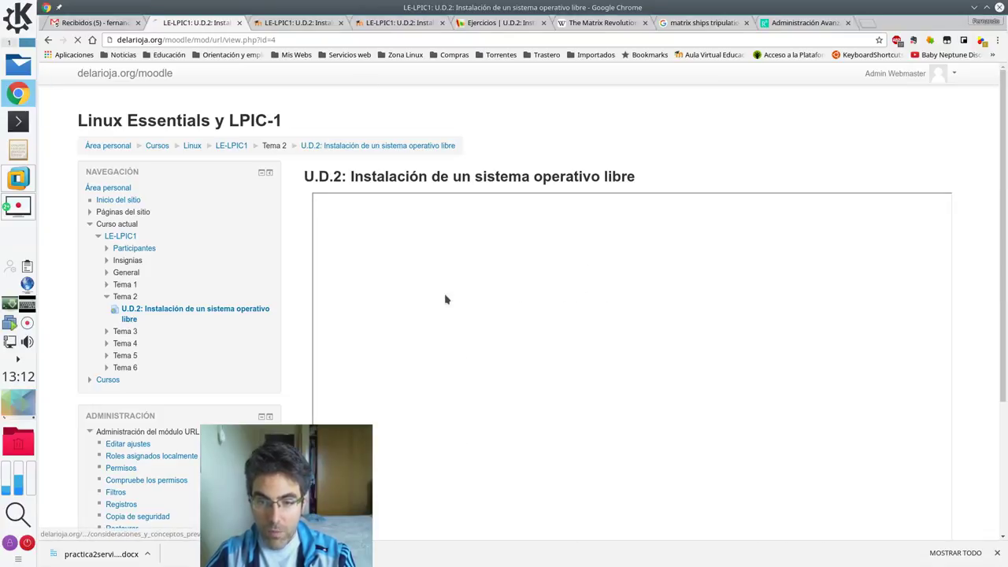
scroll(594, 377, down, 1)
scroll(595, 377, down, 2)
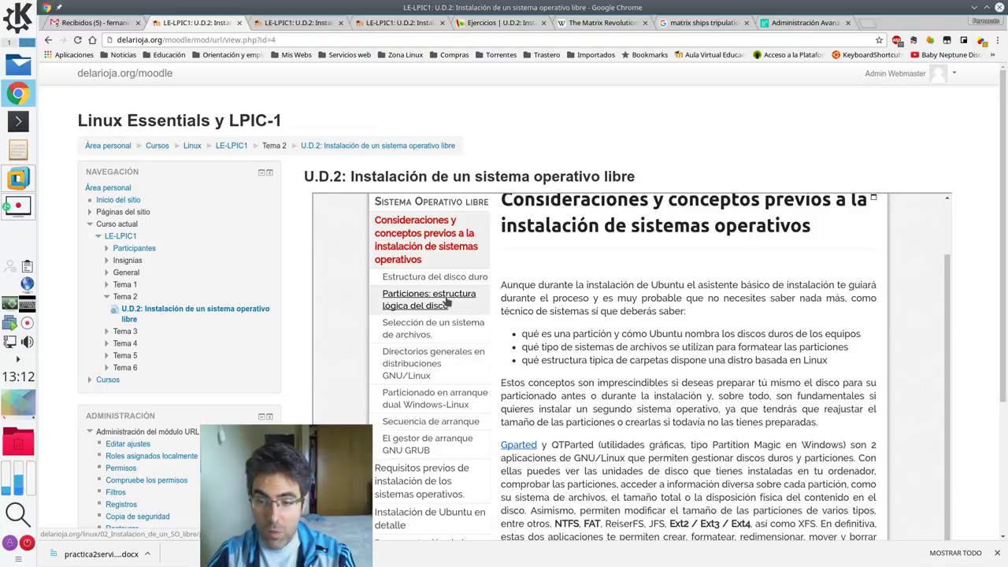
scroll(446, 300, down, 1)
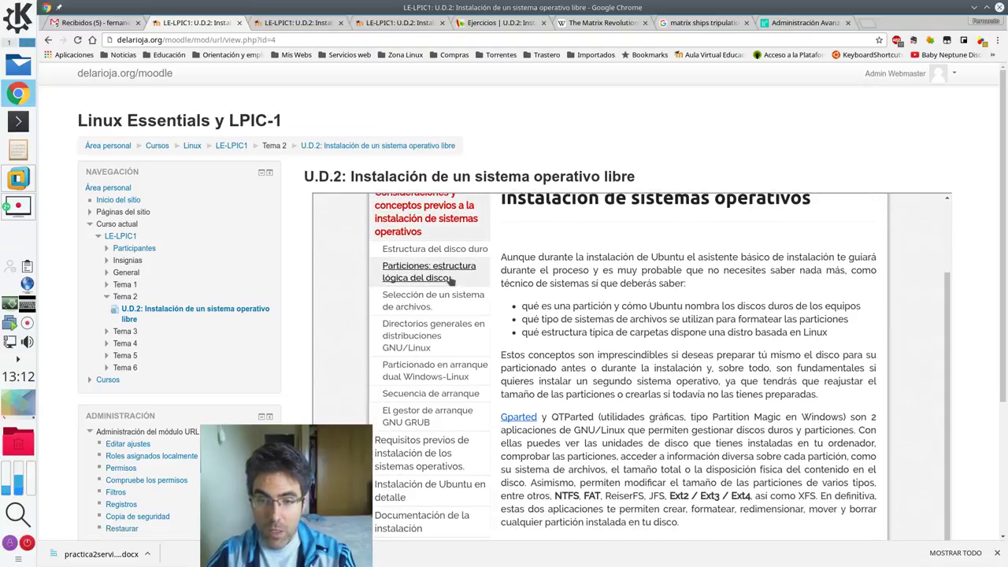
drag(556, 495, 755, 496)
scroll(703, 458, down, 5)
scroll(703, 457, up, 5)
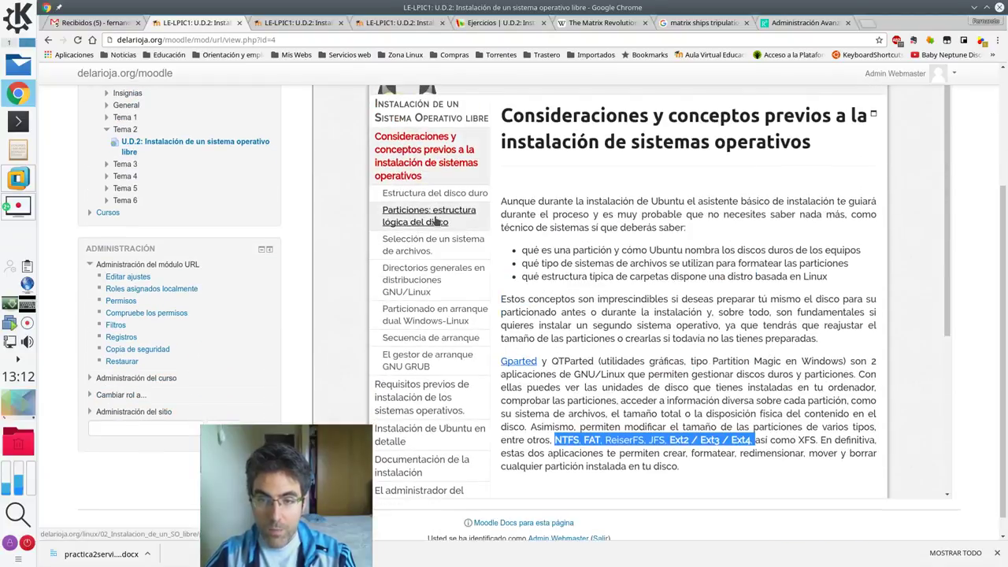
- Open Particiones: estructura lógica del disco and highlight the term MBR
click(430, 216)
scroll(658, 344, down, 2)
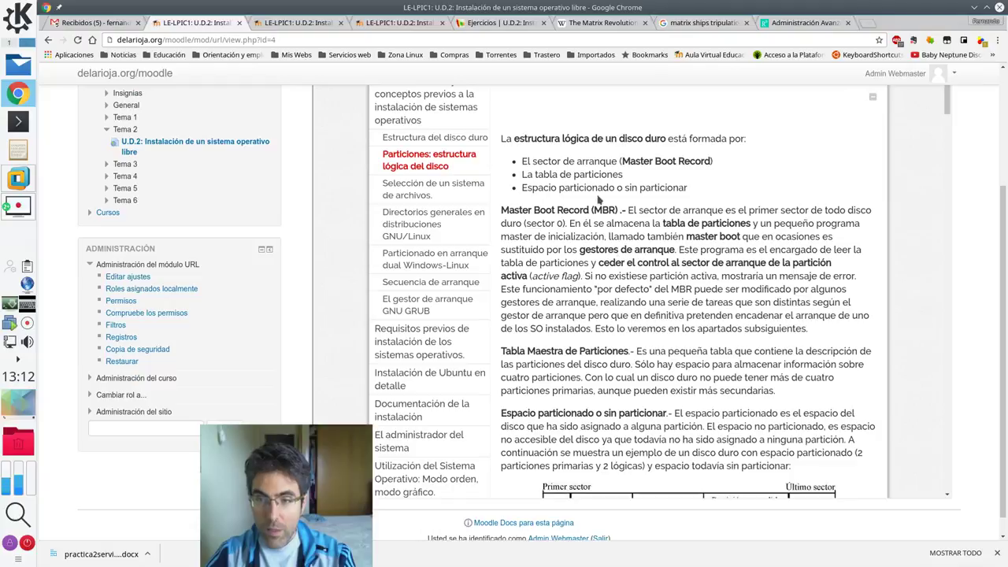
double_click(605, 209)
scroll(722, 333, down, 10)
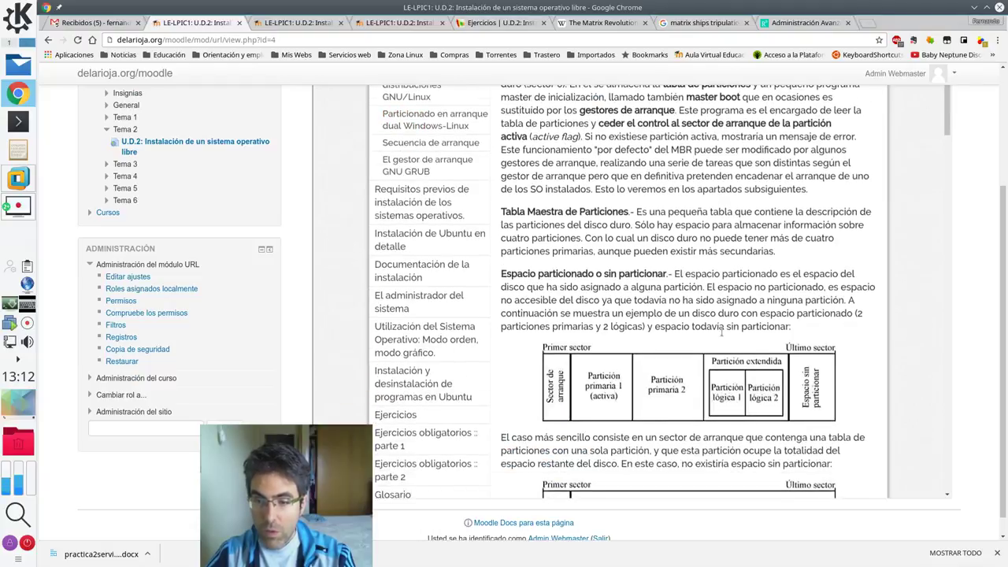
scroll(721, 334, down, 3)
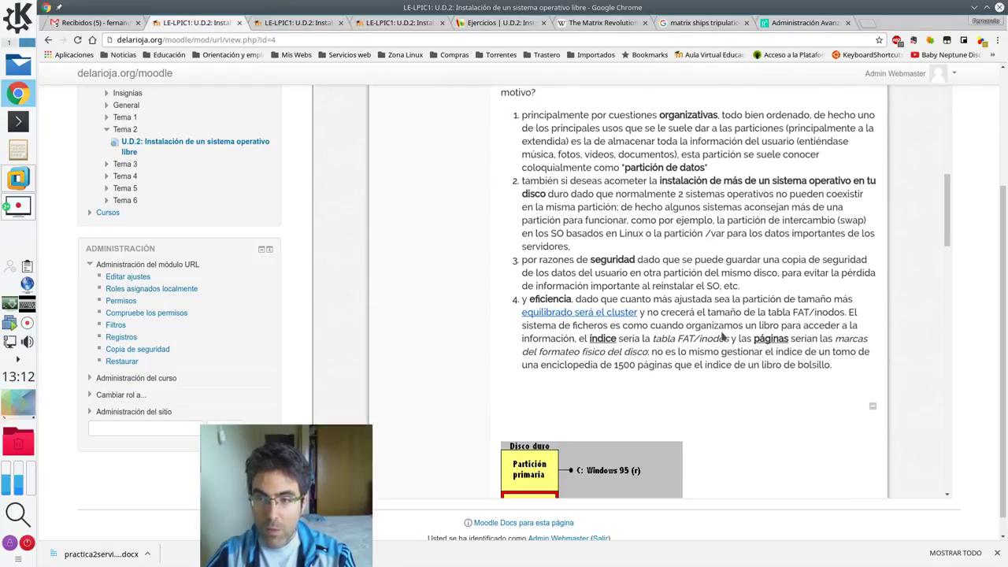
scroll(721, 335, up, 1)
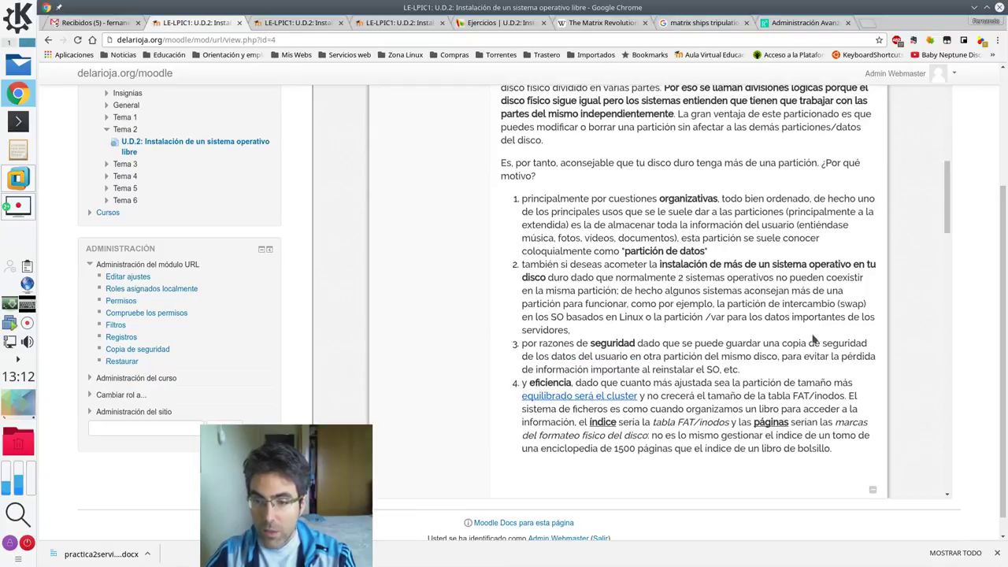
- Highlight 'organizativas', 'partición de datos' and 'instalación' among the reasons for multiple partitions
double_click(698, 199)
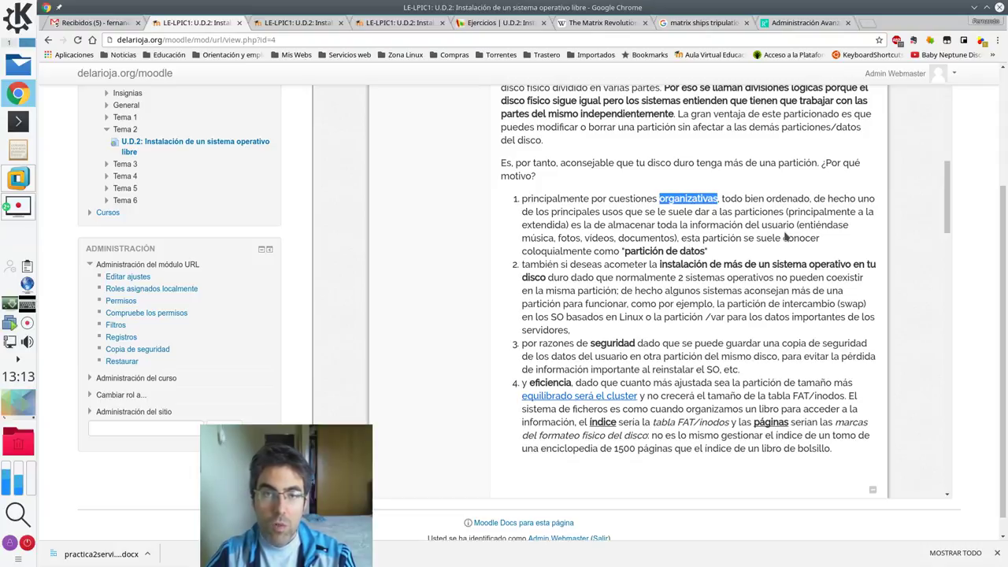
drag(703, 251, 620, 250)
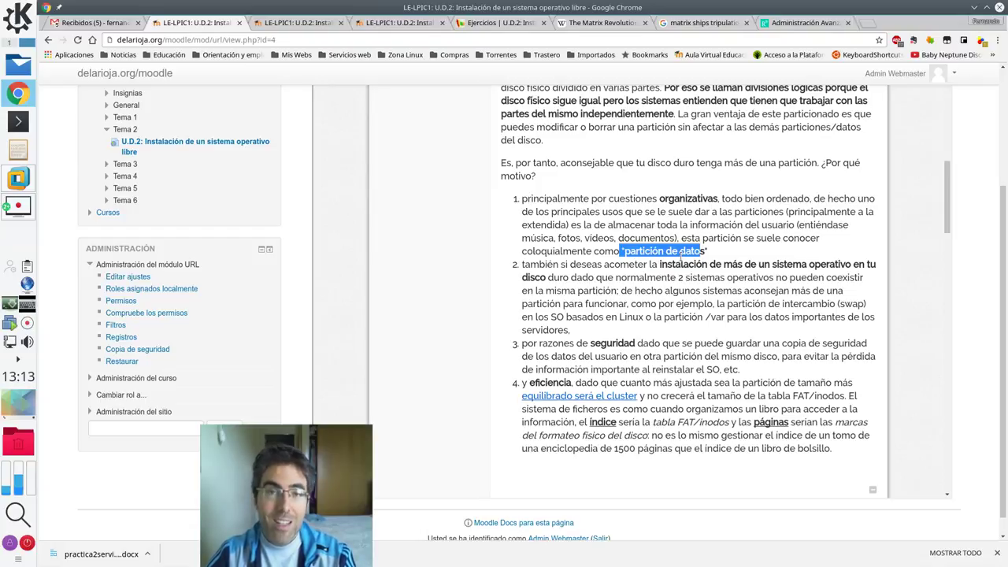
click(731, 256)
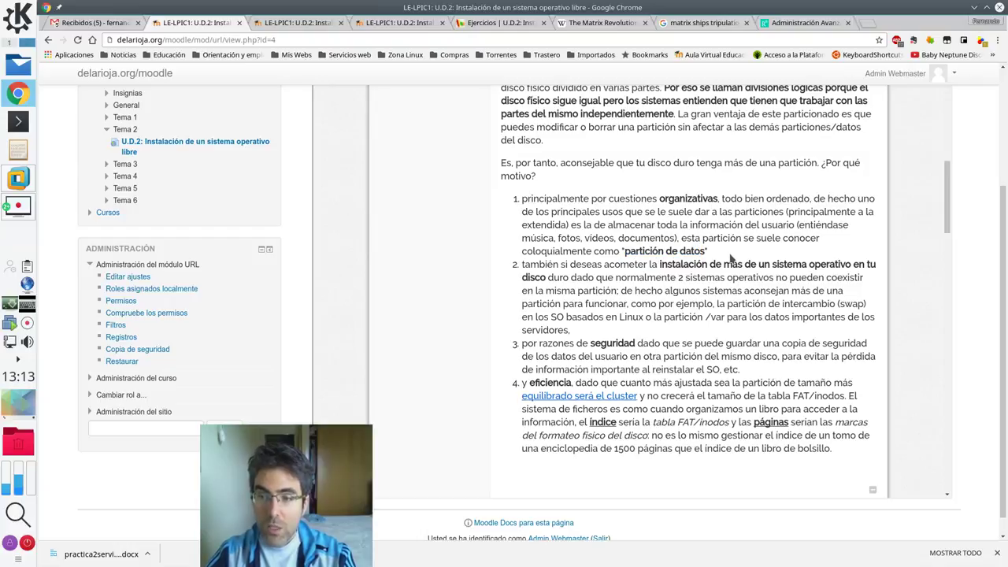
drag(707, 251, 625, 250)
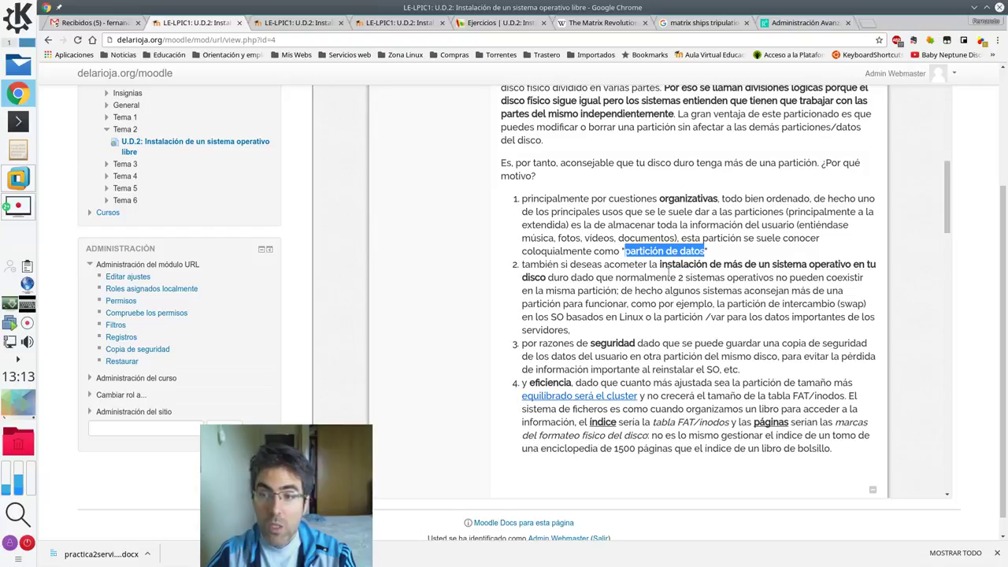
drag(659, 265, 675, 265)
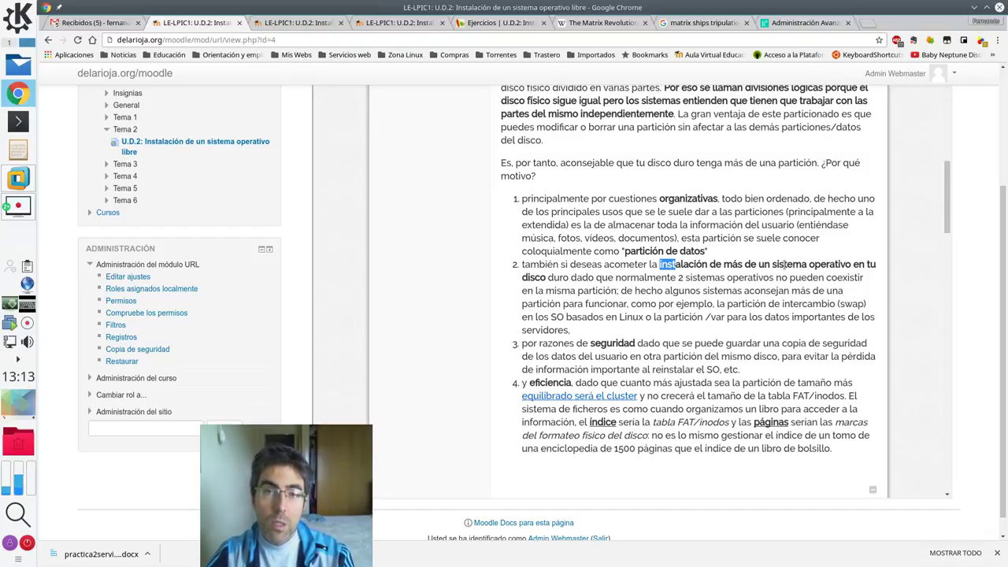
click(774, 277)
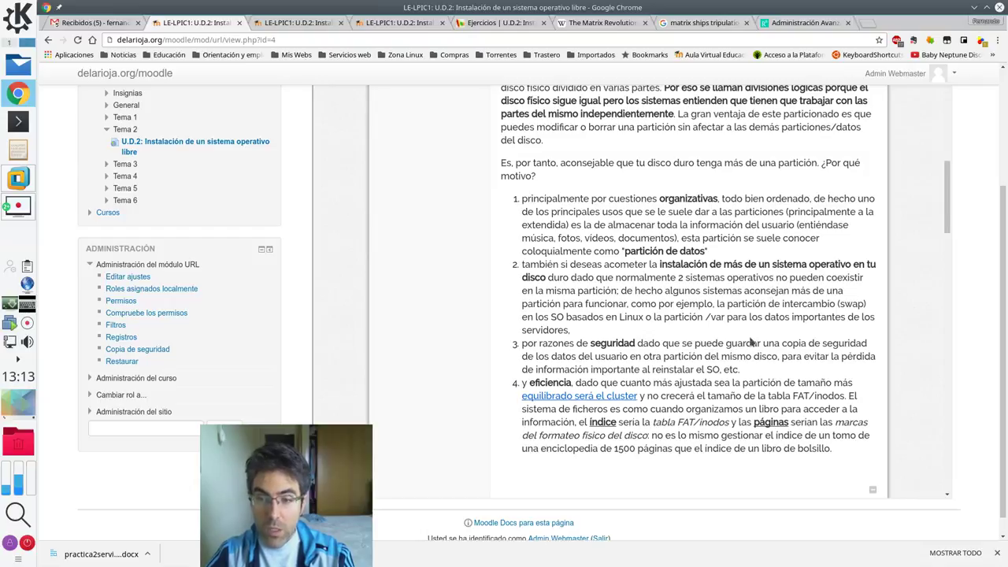
scroll(751, 339, down, 2)
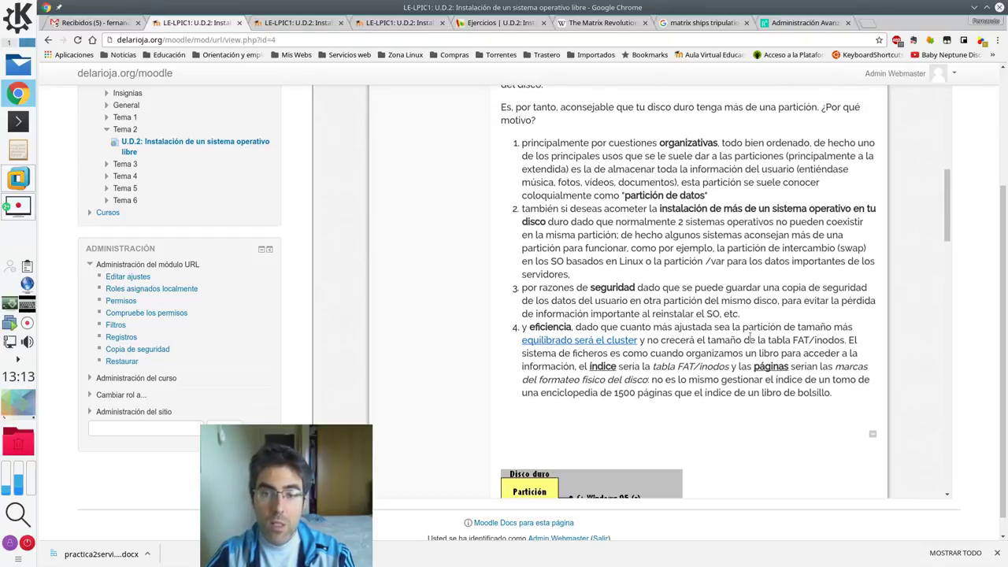
scroll(751, 339, down, 2)
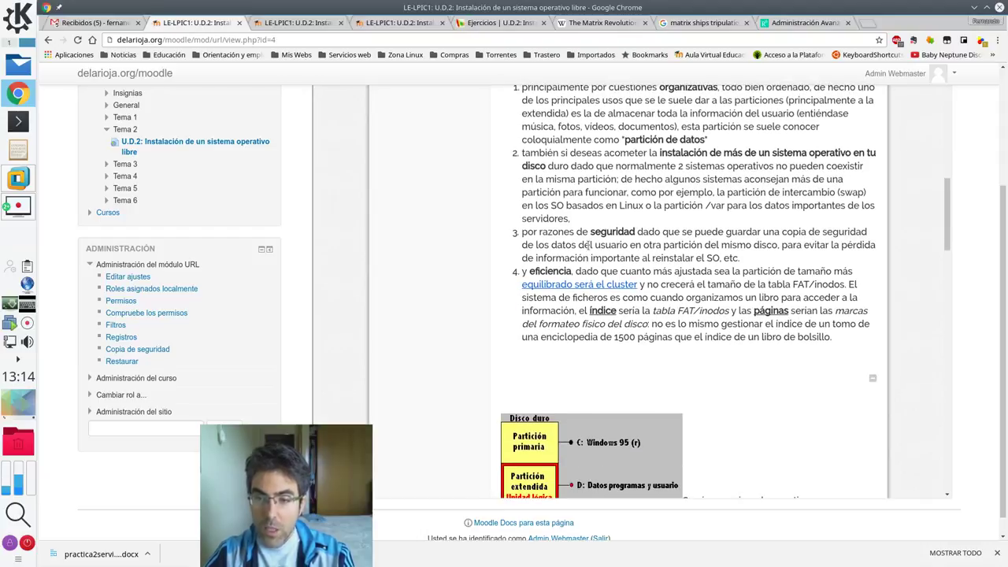
double_click(598, 231)
click(625, 234)
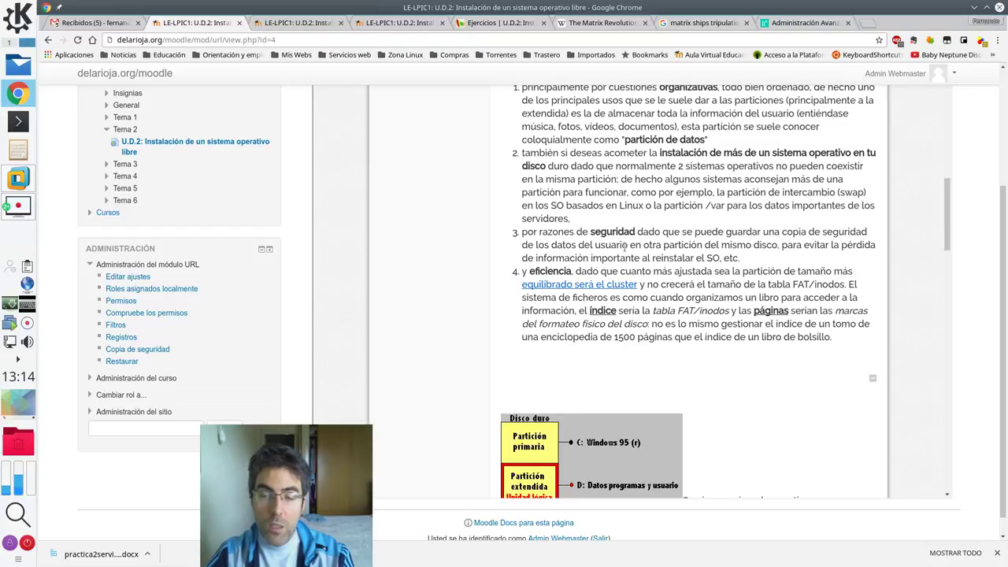
scroll(625, 246, up, 1)
scroll(626, 247, down, 2)
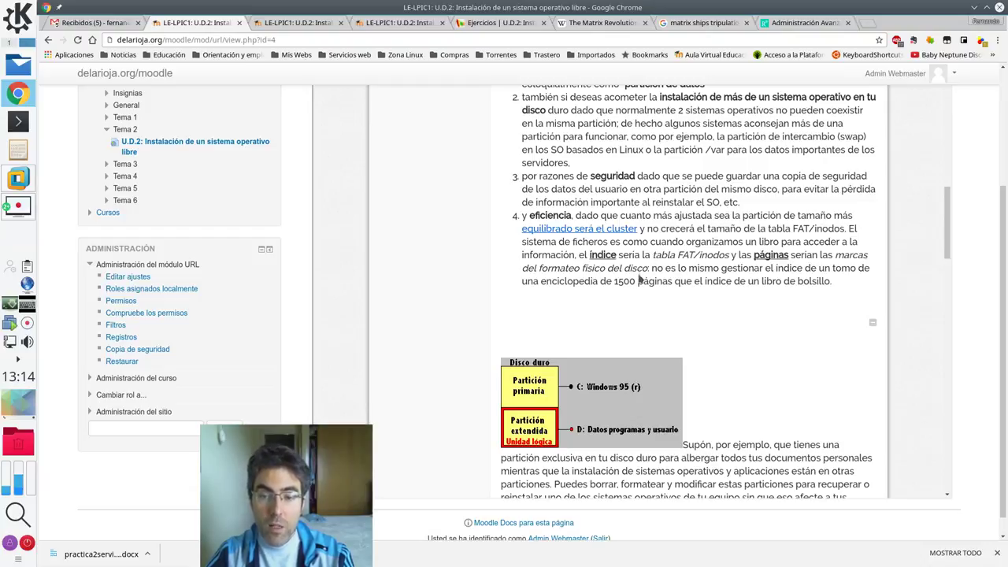
scroll(640, 279, down, 2)
scroll(640, 279, down, 10)
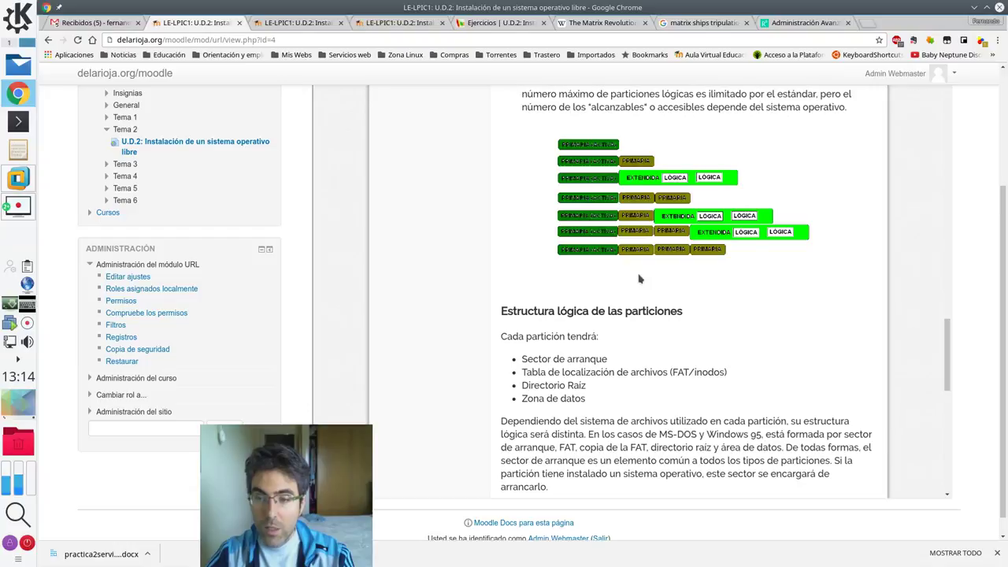
scroll(789, 349, down, 3)
drag(948, 413, 922, 109)
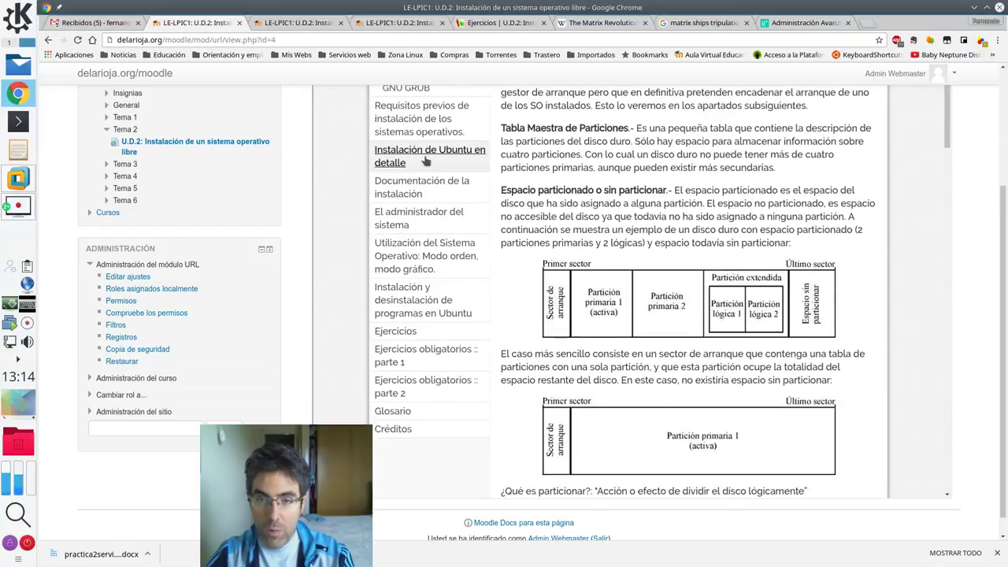
- Open the dual-boot Windows-Linux section's partition diagram in its own tab and zoom in
scroll(441, 165, up, 2)
scroll(441, 166, up, 1)
click(440, 227)
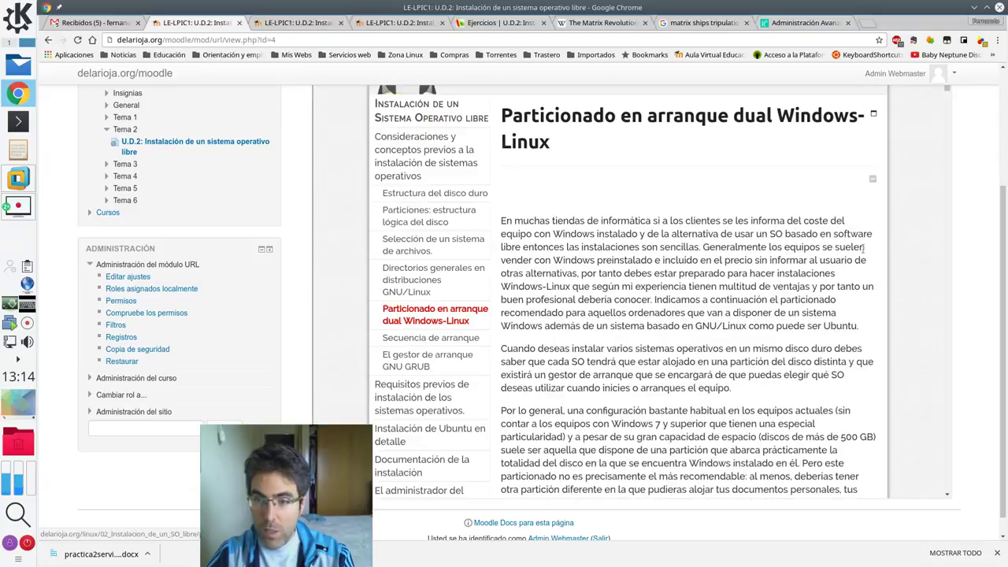
scroll(792, 288, down, 9)
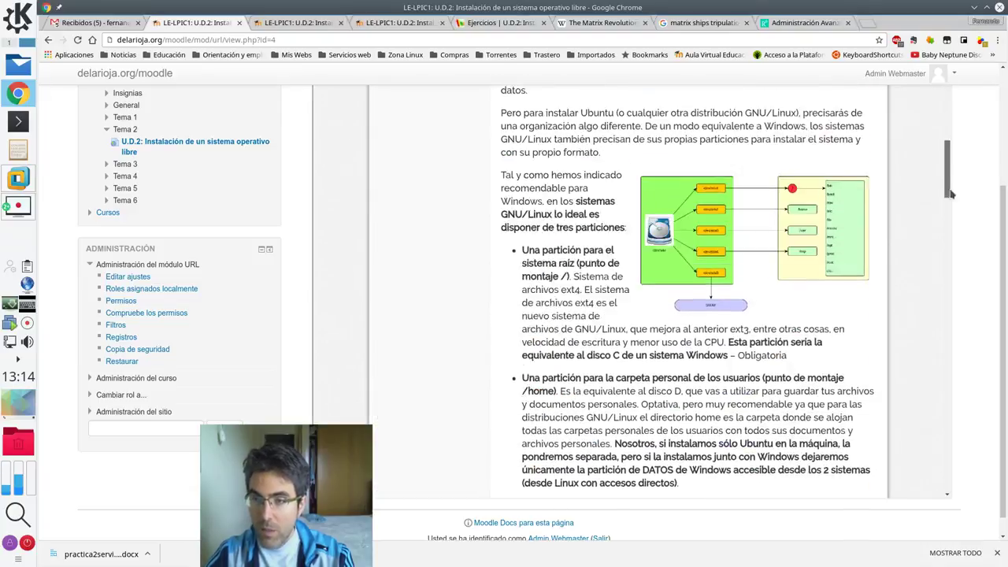
right_click(792, 287)
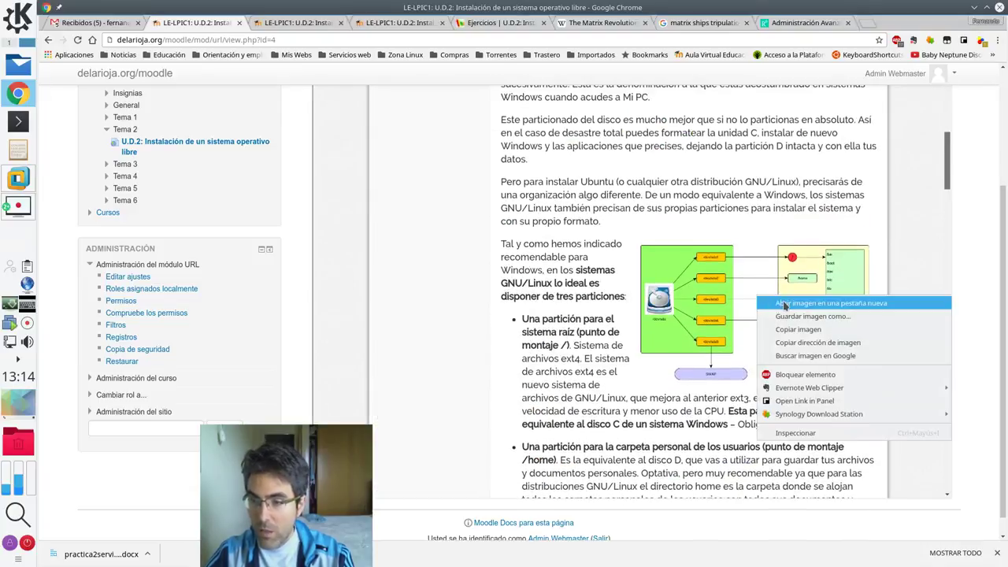
click(787, 303)
click(595, 22)
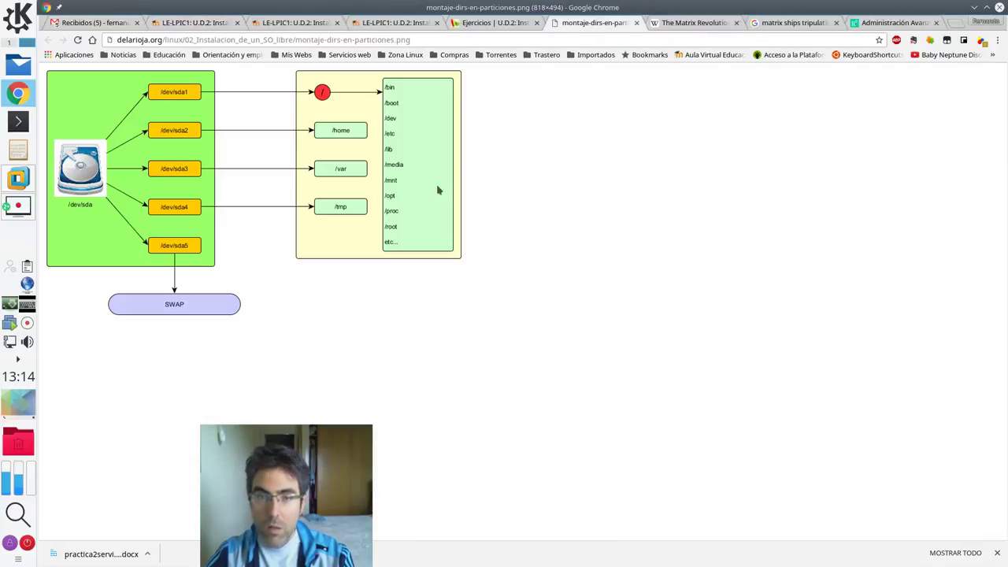
key(ctrl+plus)
key(ctrl+plus)
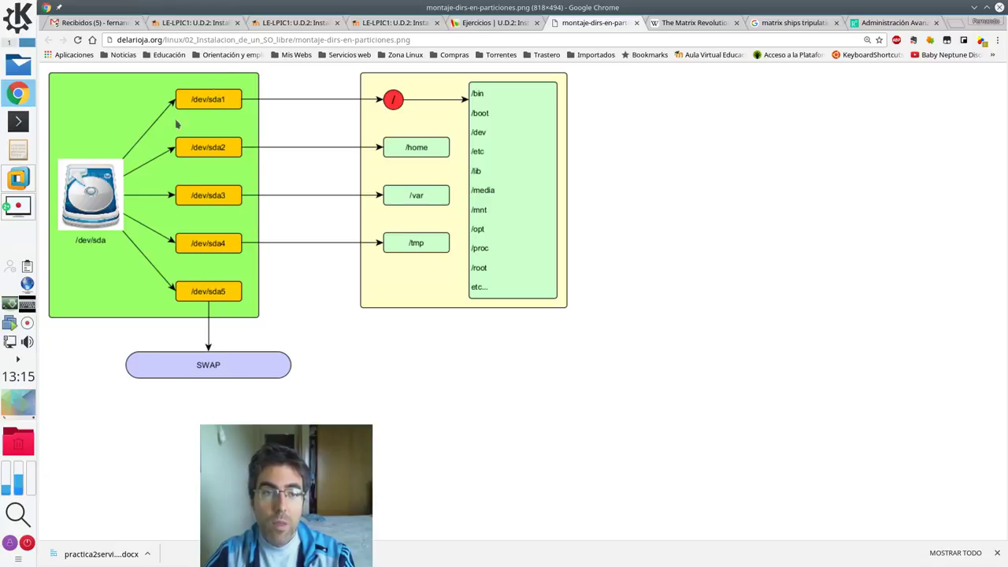
- Back on the lesson, highlight the root mount point / in the first bullet
click(201, 24)
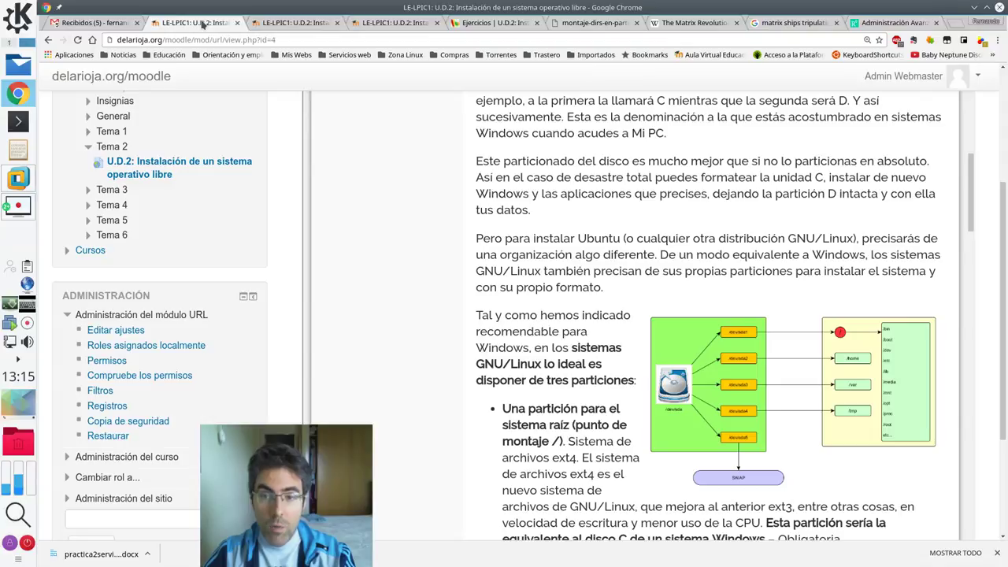
scroll(595, 245, up, 5)
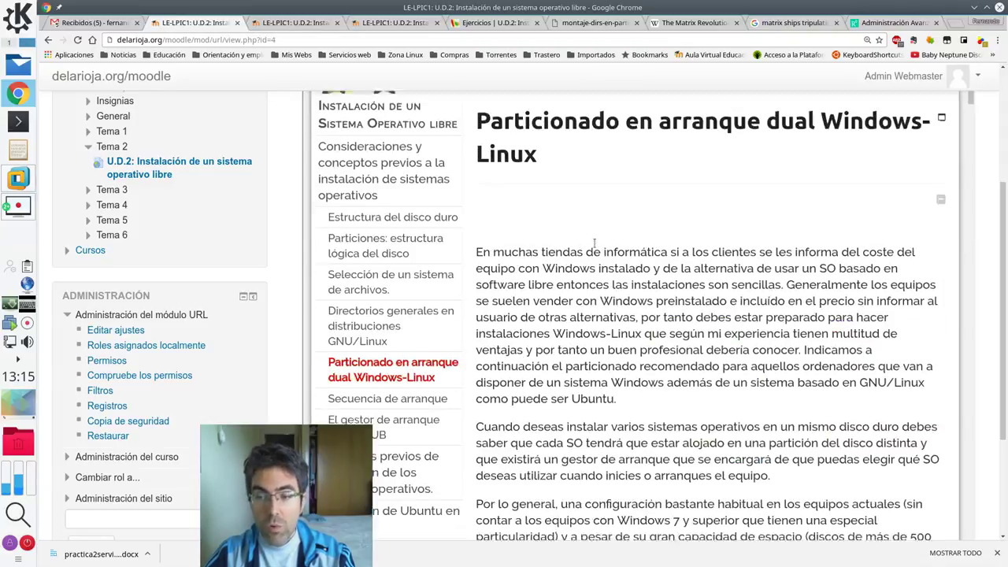
scroll(595, 244, down, 10)
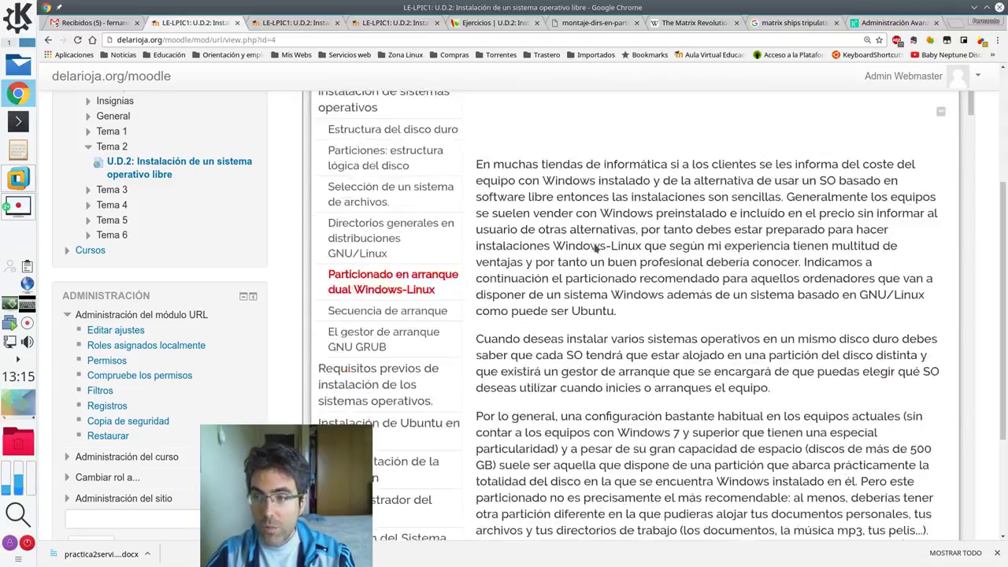
scroll(596, 247, down, 5)
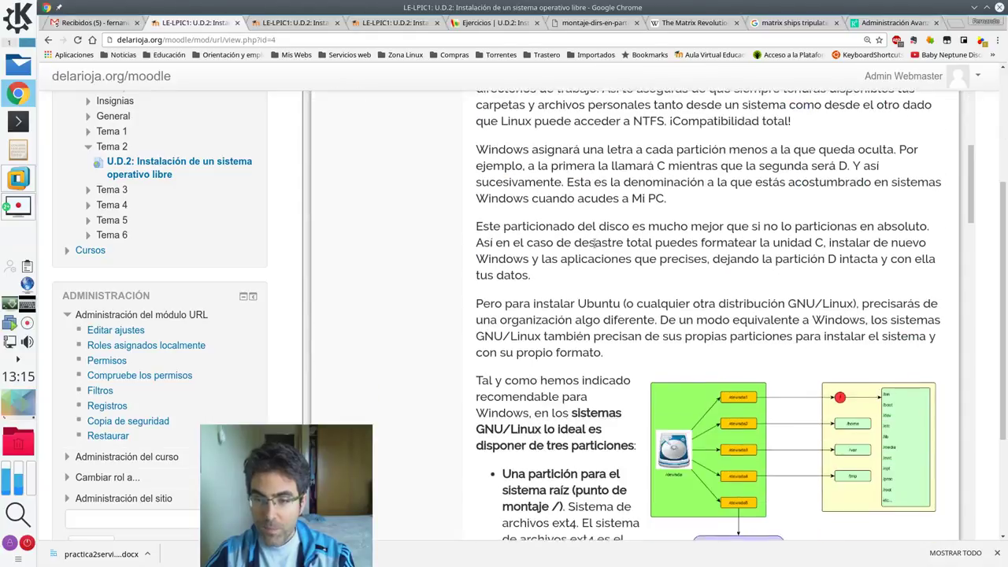
scroll(596, 247, down, 3)
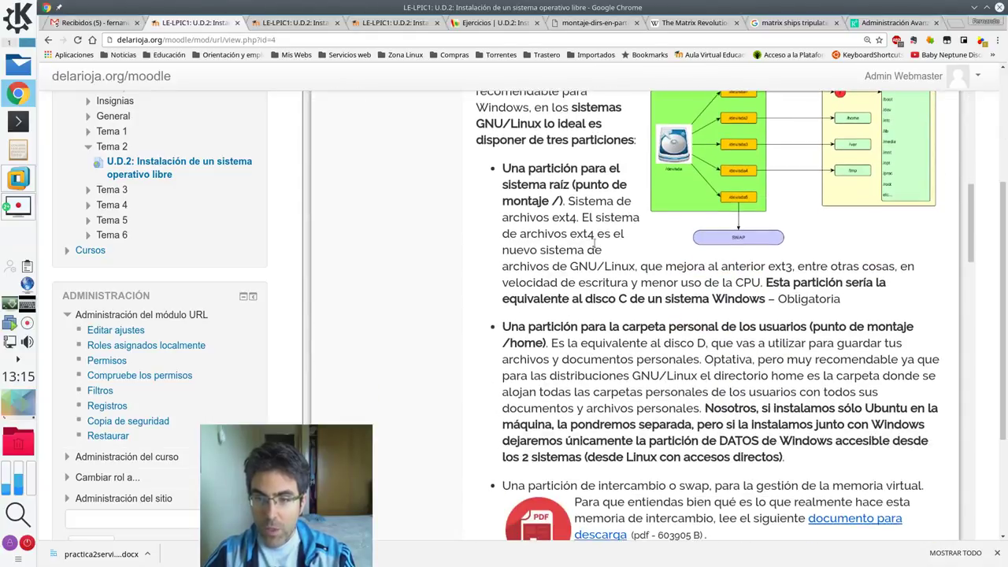
scroll(595, 244, down, 1)
scroll(605, 153, up, 1)
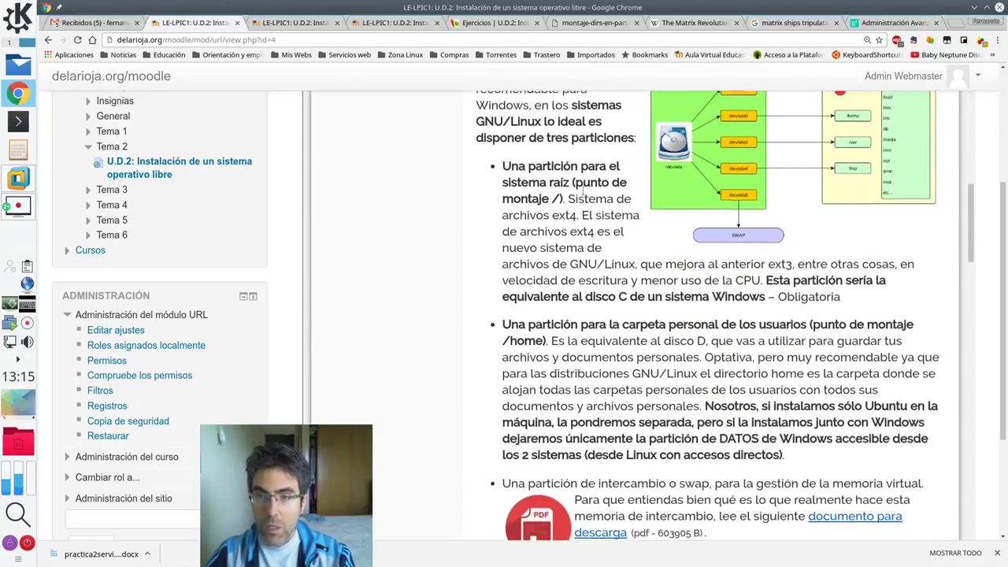
drag(570, 108, 635, 140)
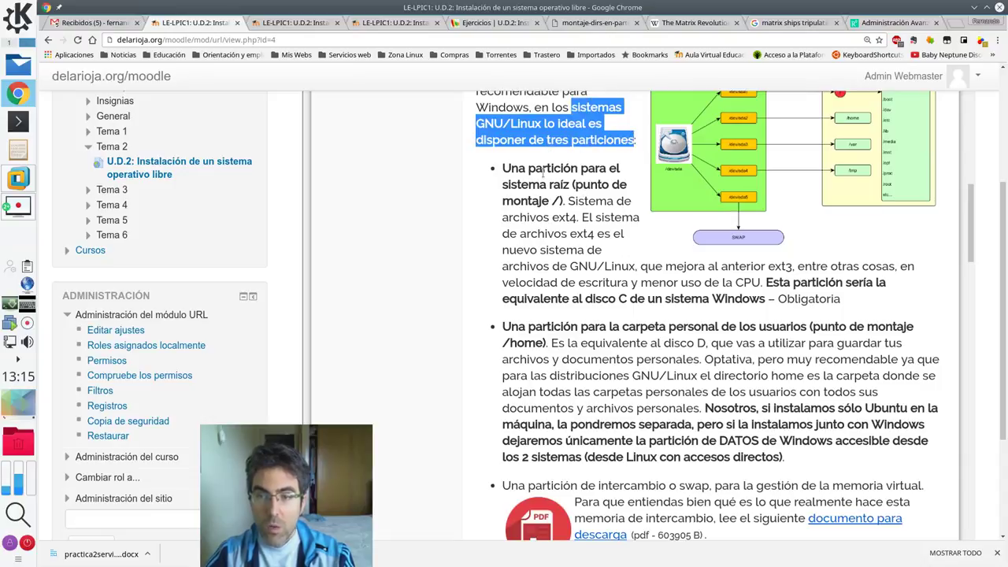
drag(552, 201, 571, 184)
click(578, 215)
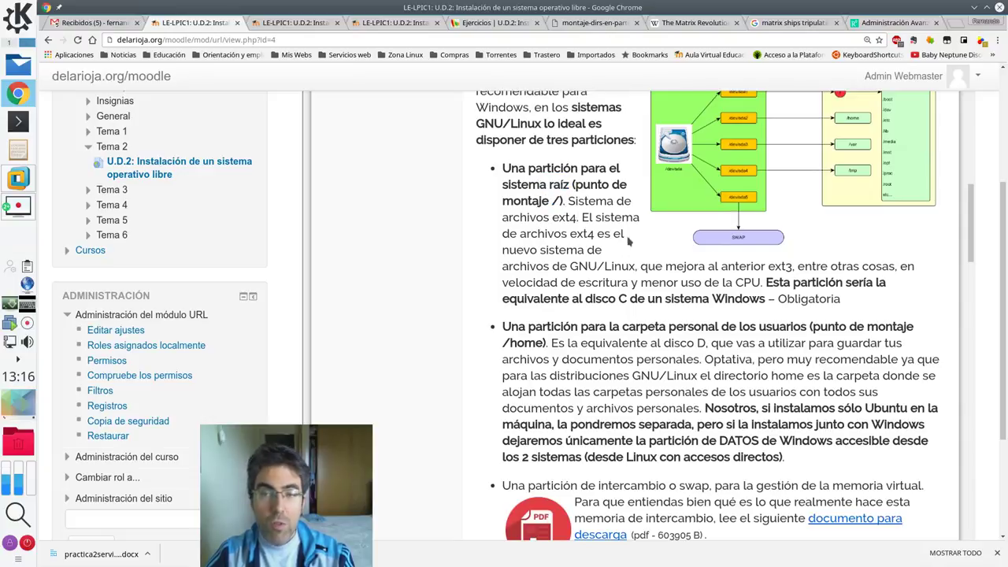
- Highlight both ext4 mentions and the sentence comparing root to drive C
scroll(628, 241, up, 1)
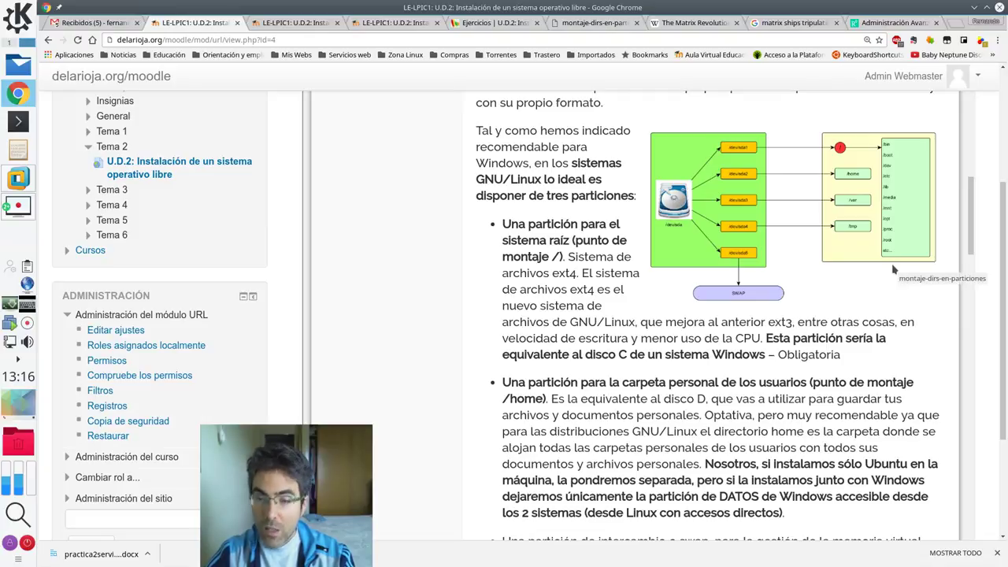
double_click(567, 273)
double_click(582, 289)
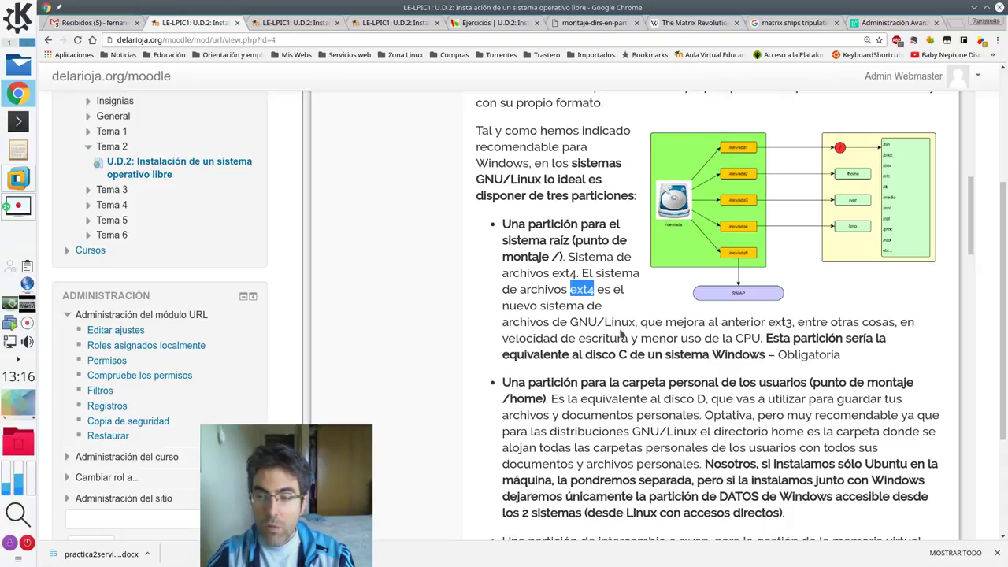
scroll(622, 335, down, 1)
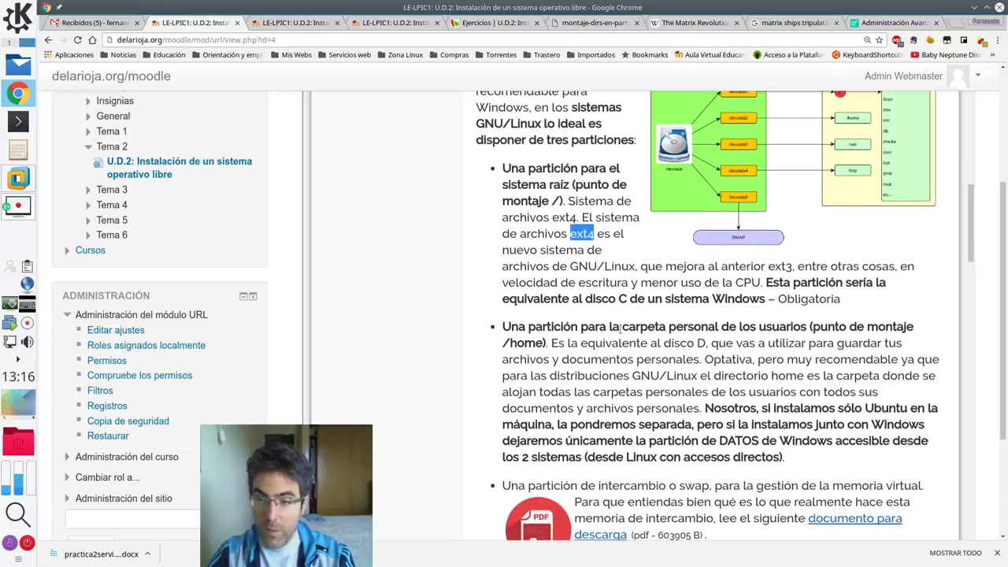
scroll(621, 329, down, 1)
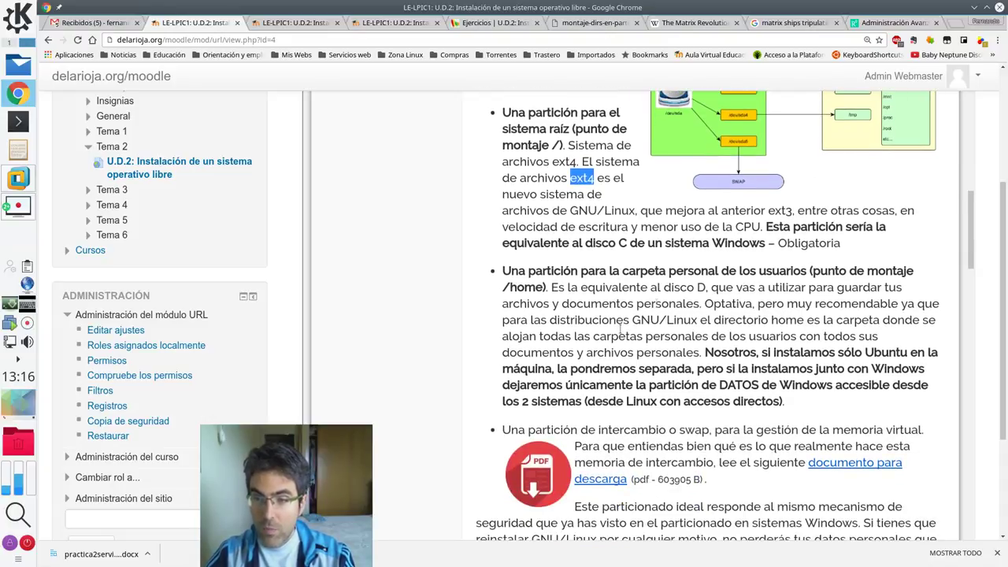
scroll(738, 303, up, 1)
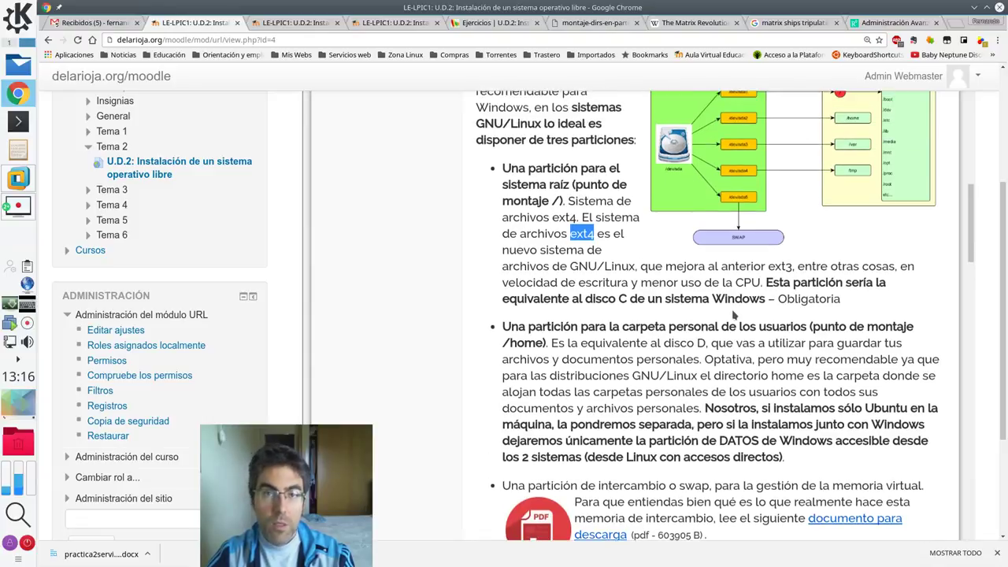
click(768, 281)
drag(767, 282, 767, 298)
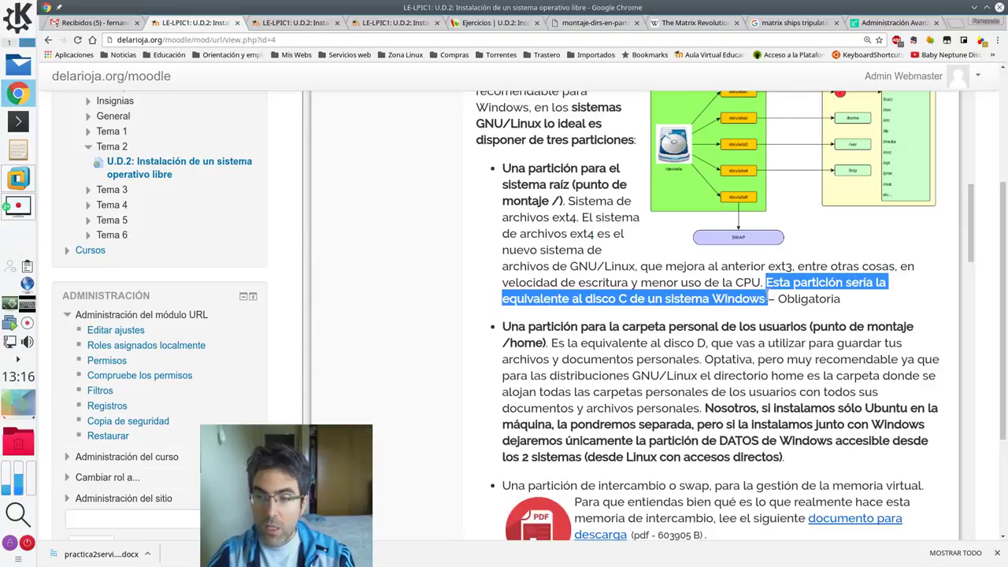
click(766, 299)
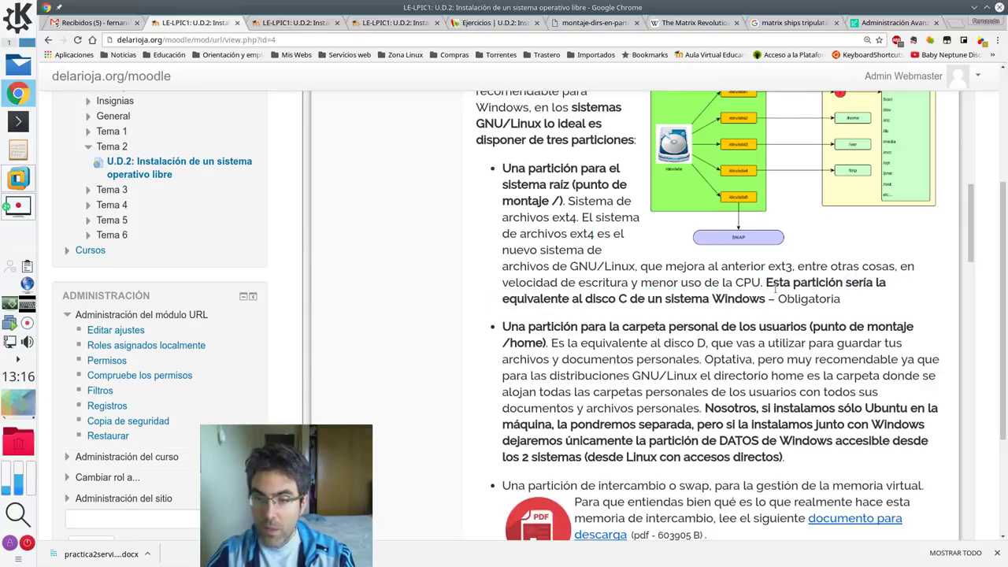
mouse_move(767, 282)
mouse_down()
mouse_move(787, 299)
mouse_move(767, 300)
mouse_up()
click(755, 330)
- Highlight the /home mount point in the partition list
scroll(755, 330, down, 1)
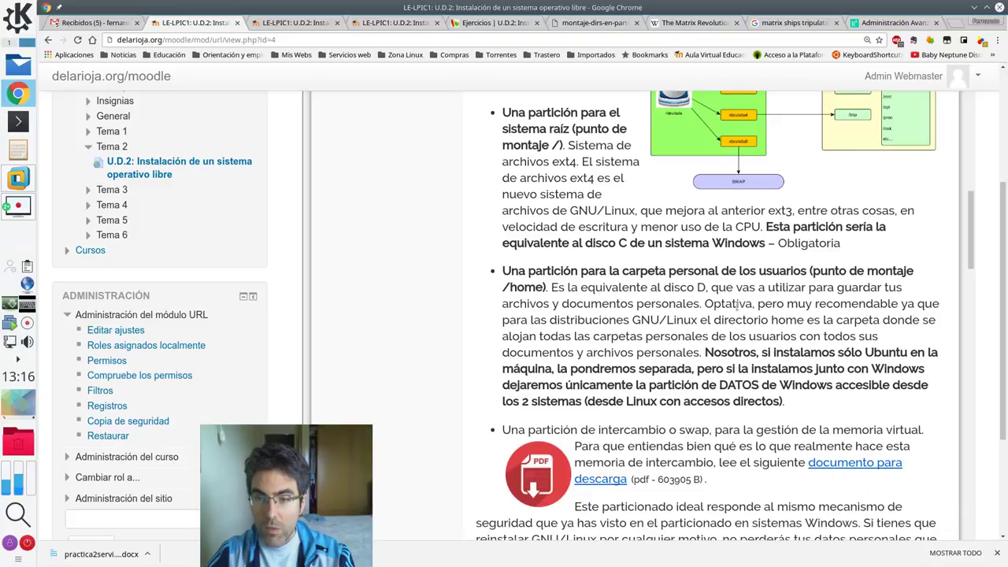
scroll(736, 303, down, 1)
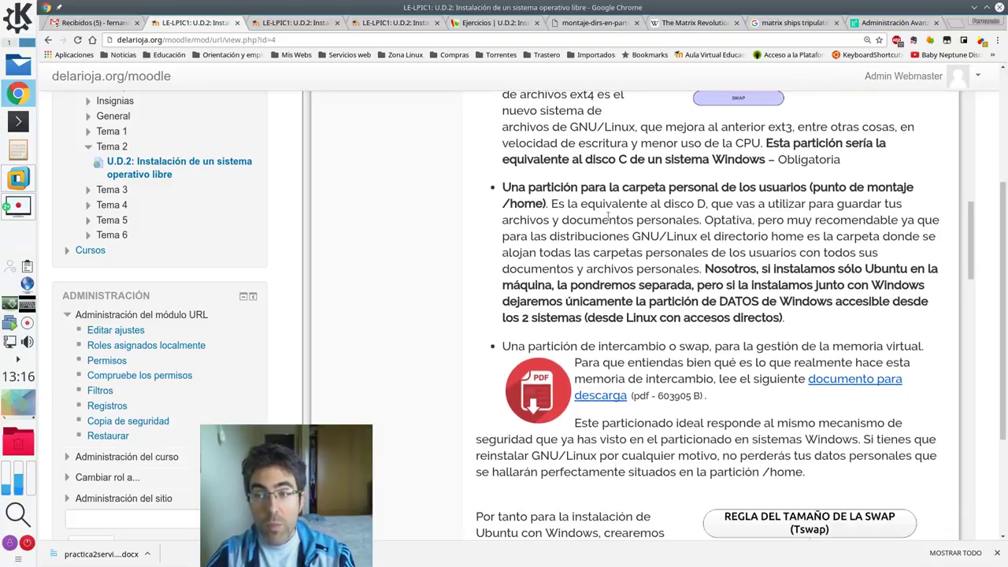
drag(503, 203, 546, 203)
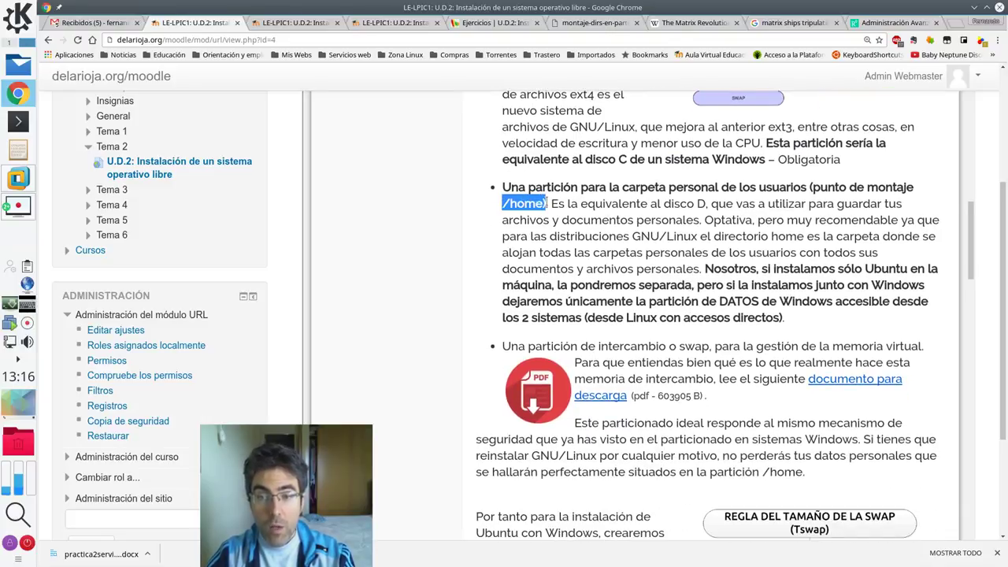
drag(571, 125, 607, 159)
click(549, 184)
drag(502, 204, 545, 203)
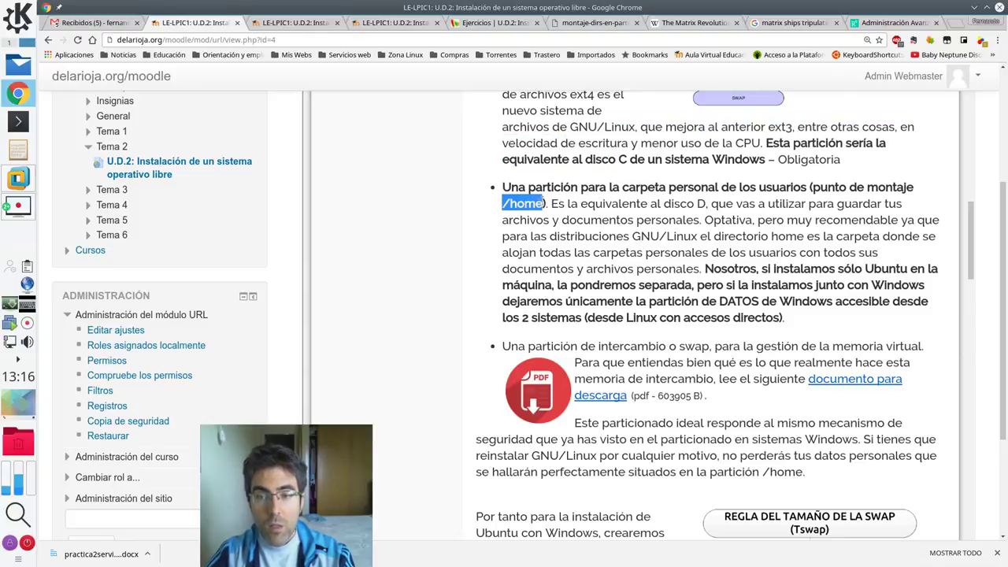
- Highlight 'partición de intercambio o swap' and 'memoria virtual' in the swap paragraph
scroll(545, 249, down, 1)
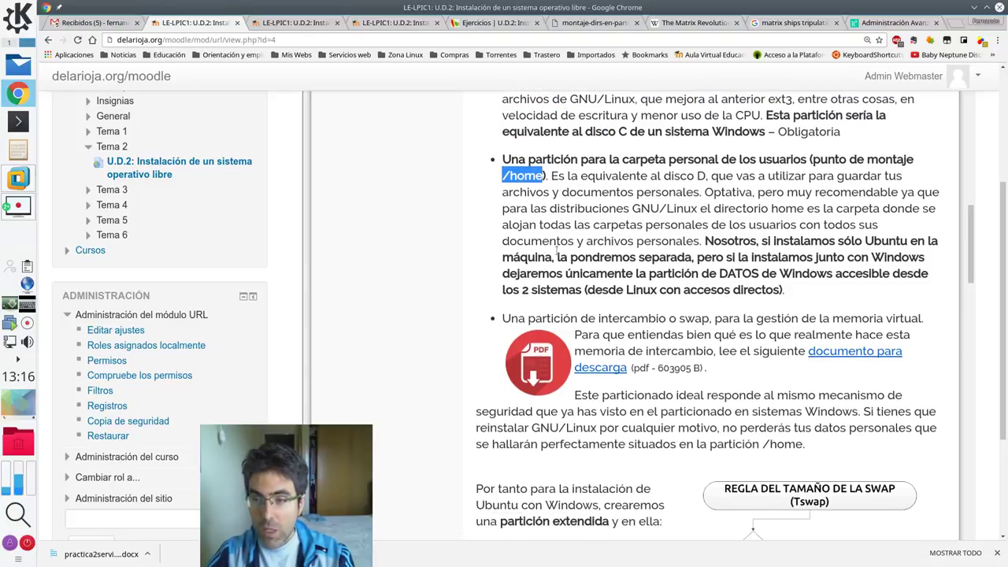
scroll(716, 287, down, 1)
scroll(717, 288, down, 2)
scroll(716, 280, up, 3)
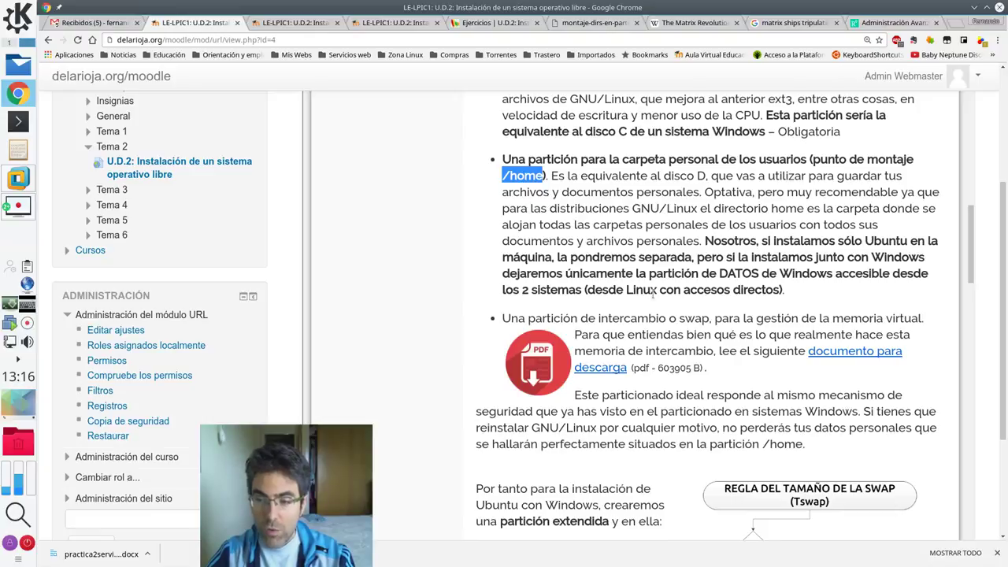
scroll(653, 293, down, 1)
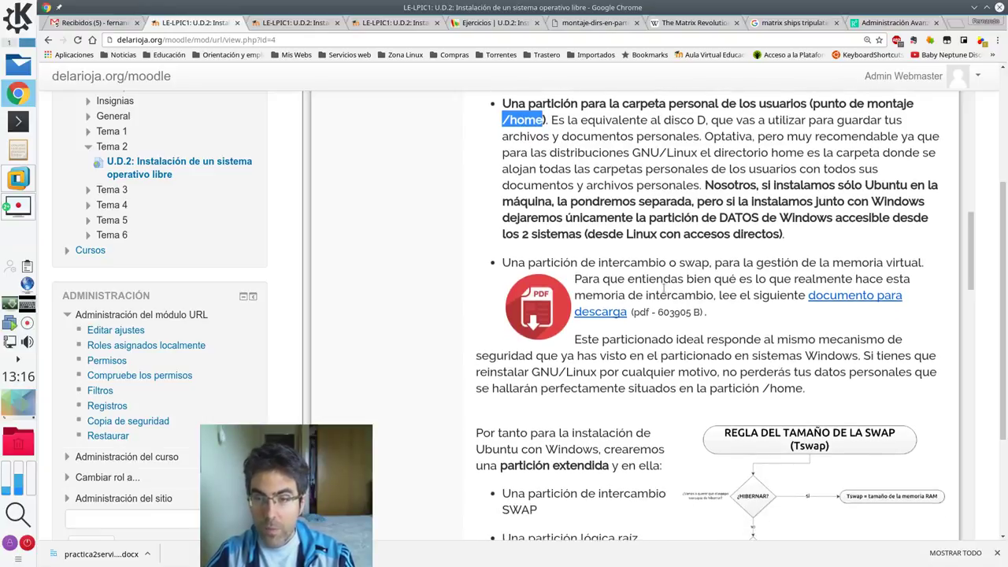
scroll(664, 288, down, 1)
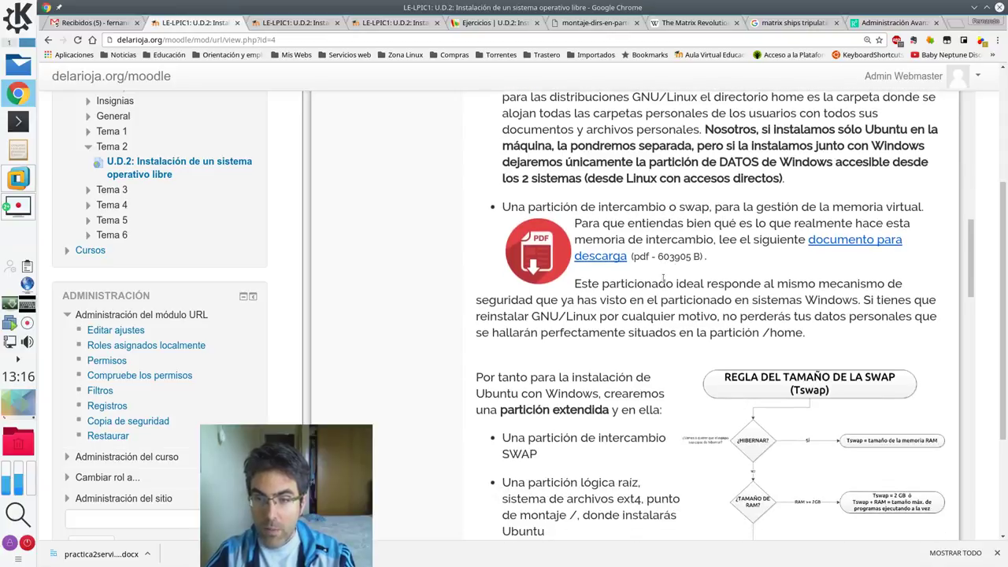
drag(542, 206, 712, 207)
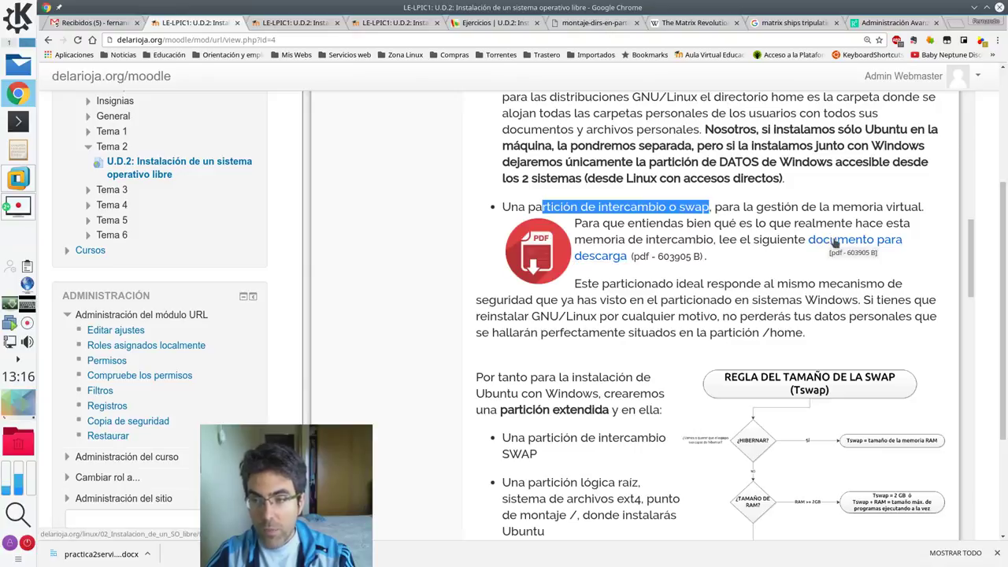
drag(831, 207, 927, 206)
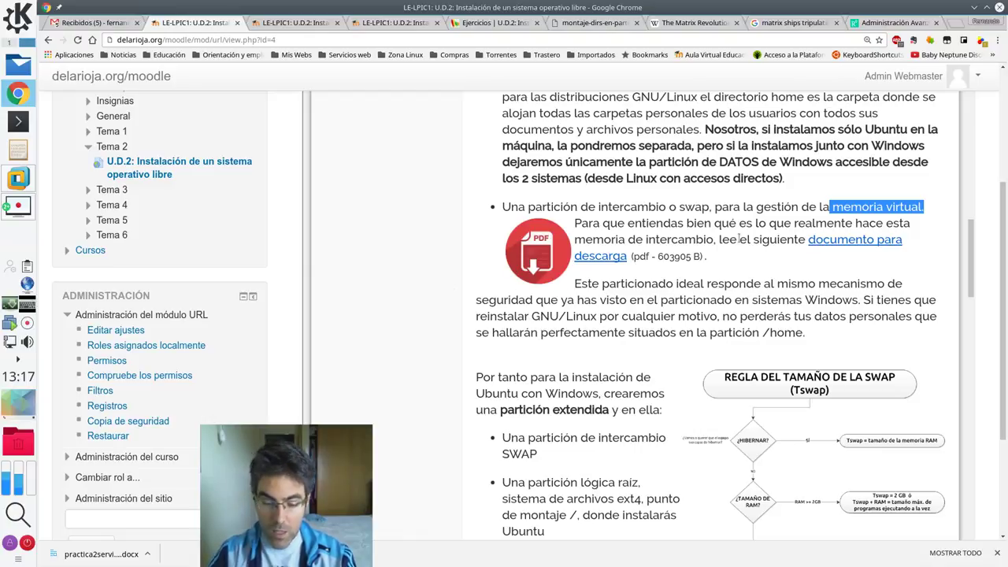
key(F12)
text(f)
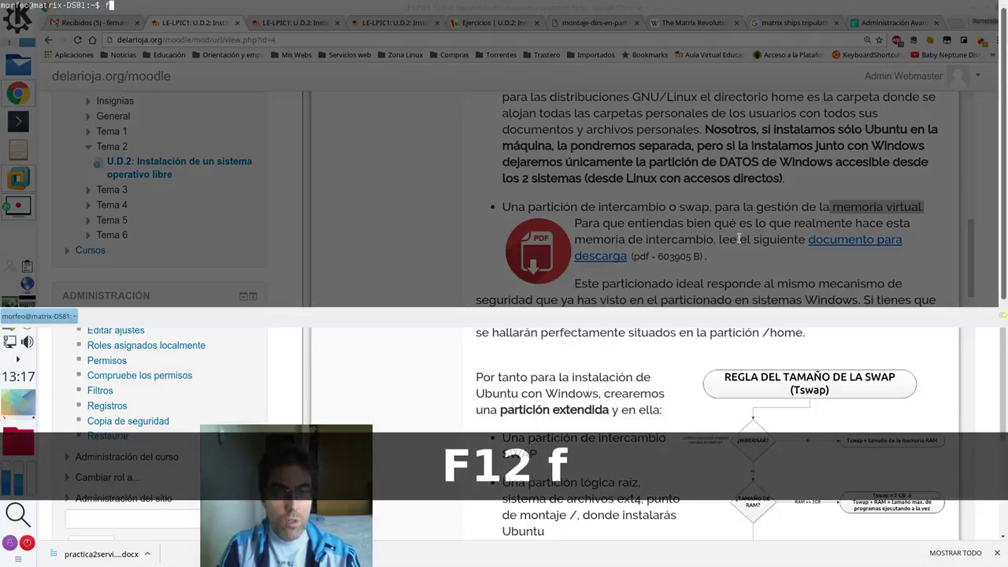
text(ree -m)
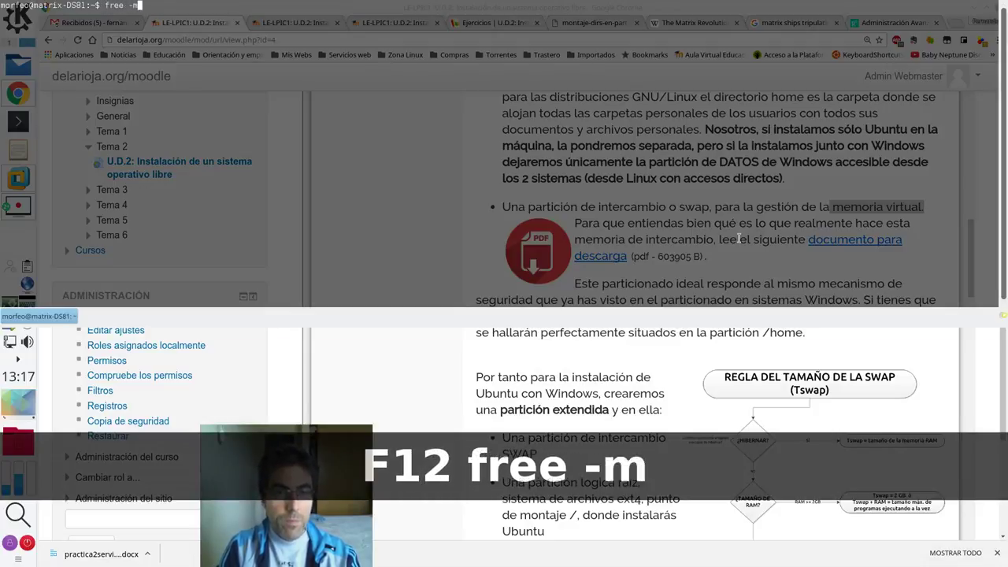
key(Return)
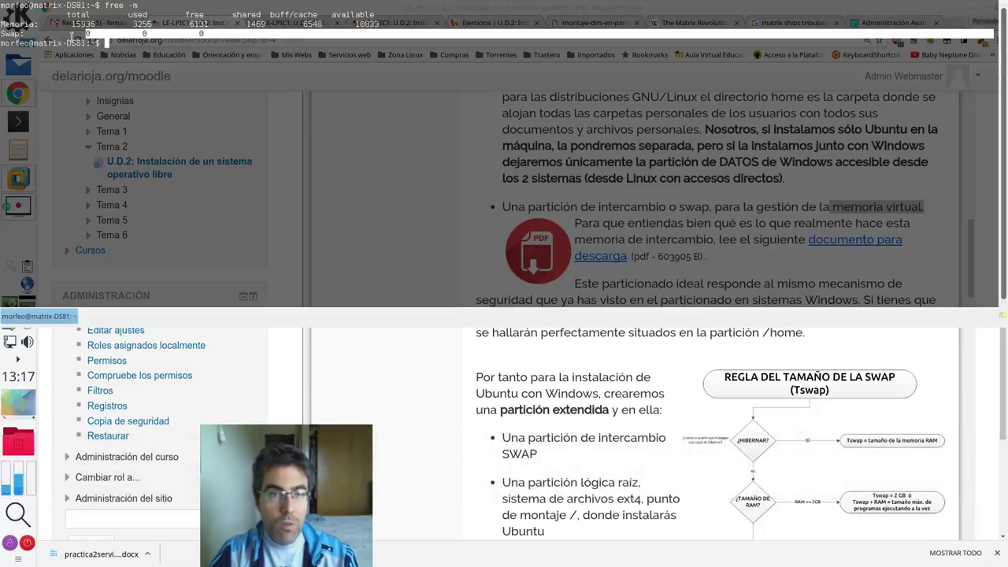
drag(96, 24, 70, 24)
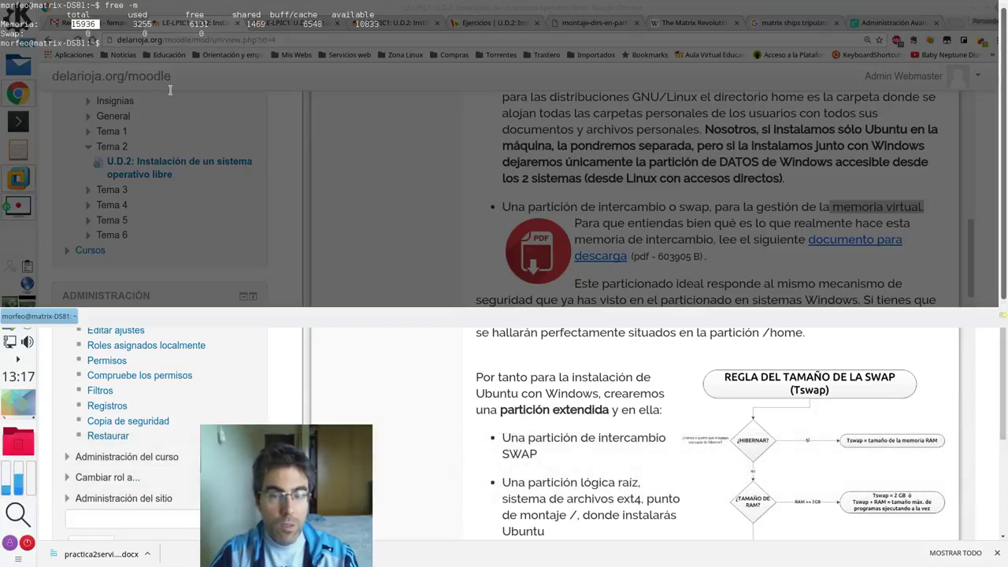
key(Up)
text(h)
key(Return)
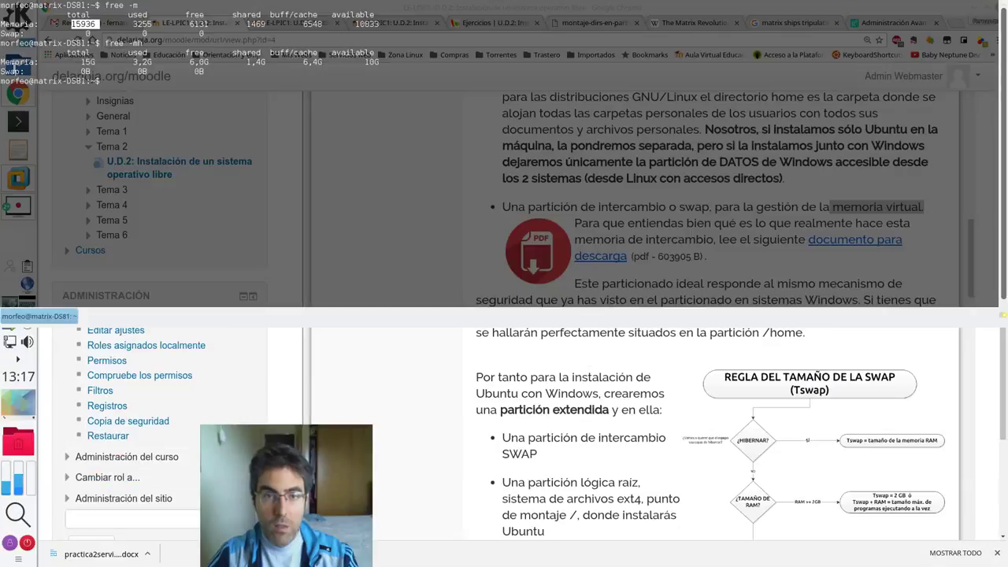
drag(79, 71, 994, 74)
drag(39, 62, 2, 63)
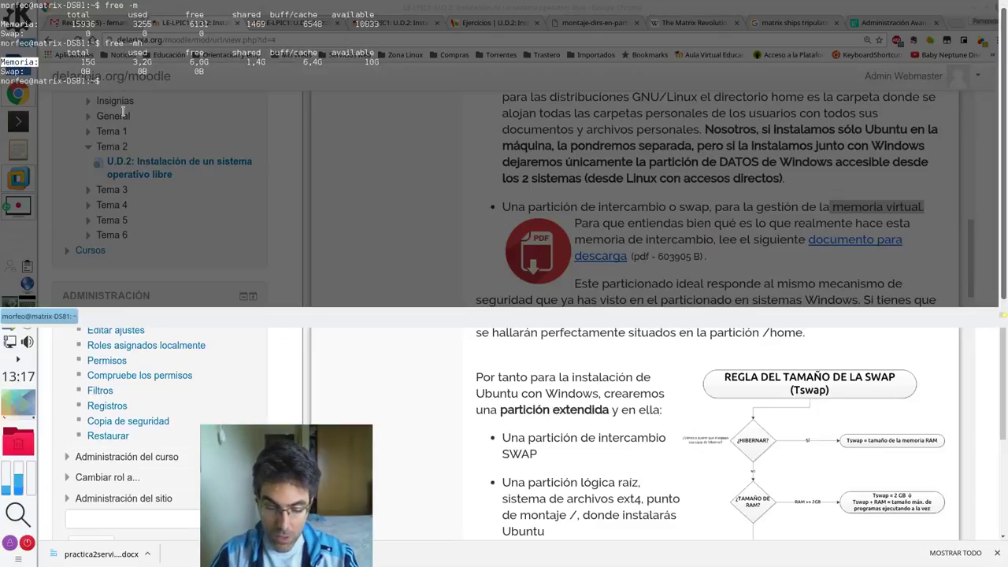
key(F12)
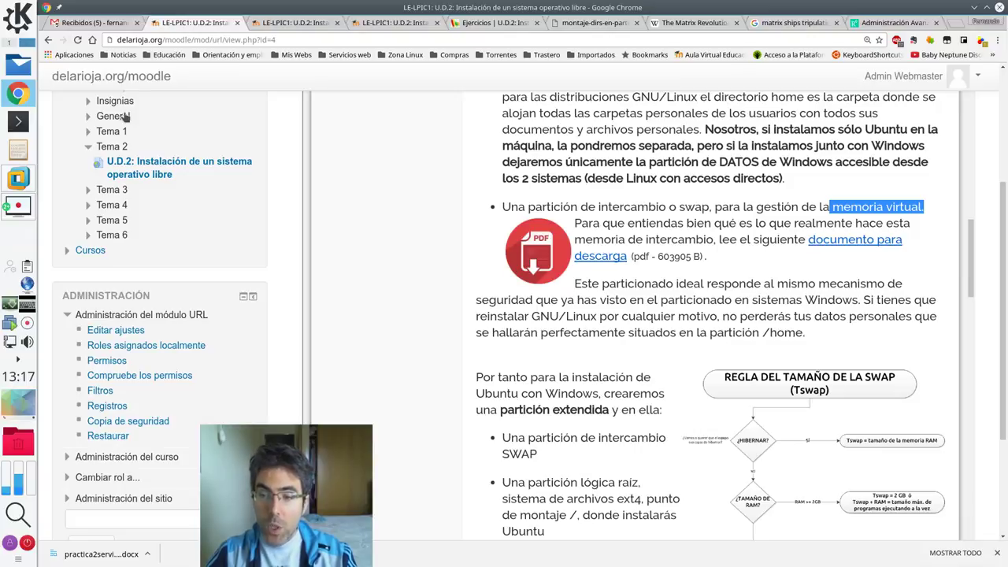
- Scroll the U.D.2 lesson to the 'Regla del tamaño de la swap' flowchart and the swap/root/home partition list
drag(1002, 270, 1005, 291)
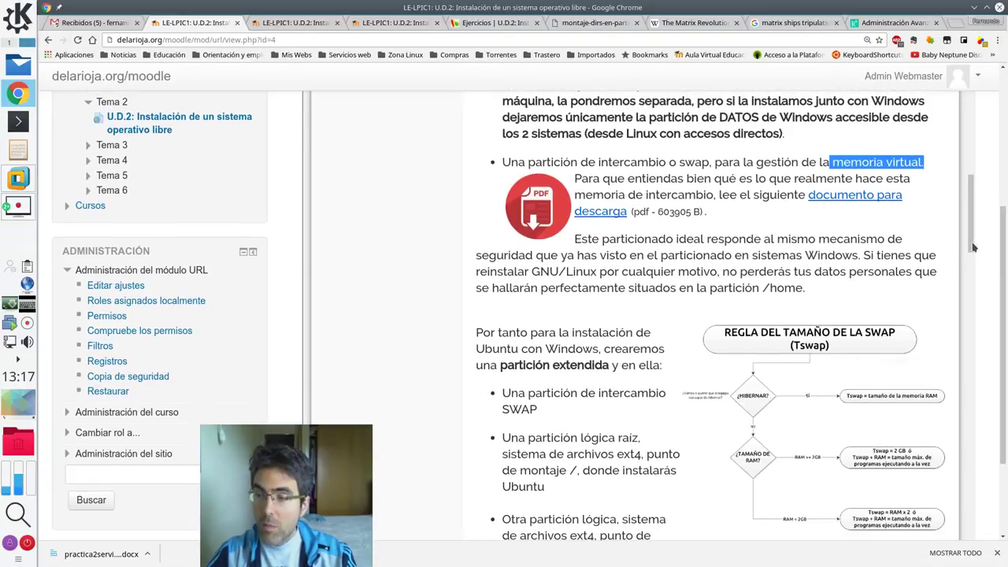
scroll(974, 256, down, 2)
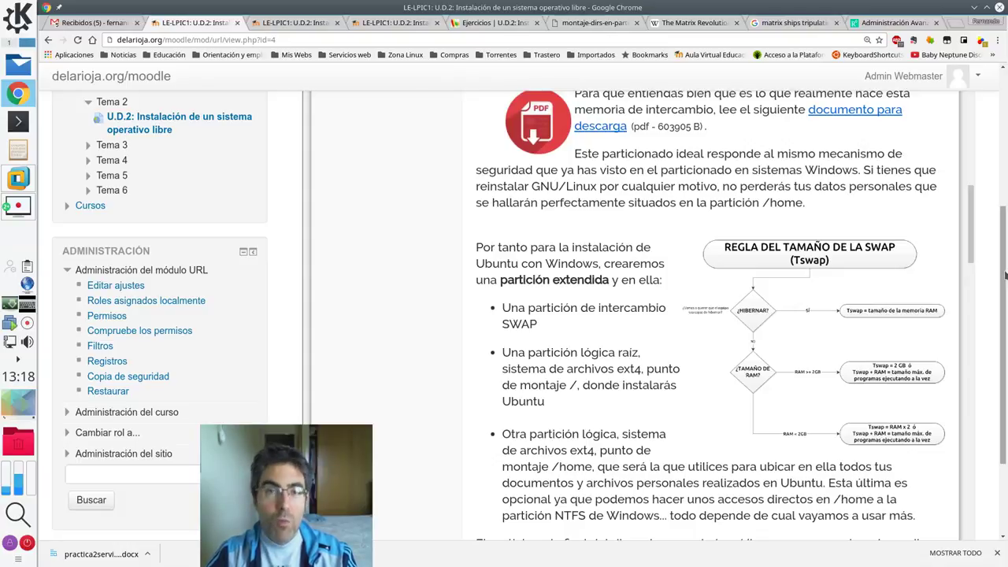
drag(1004, 274, 1004, 280)
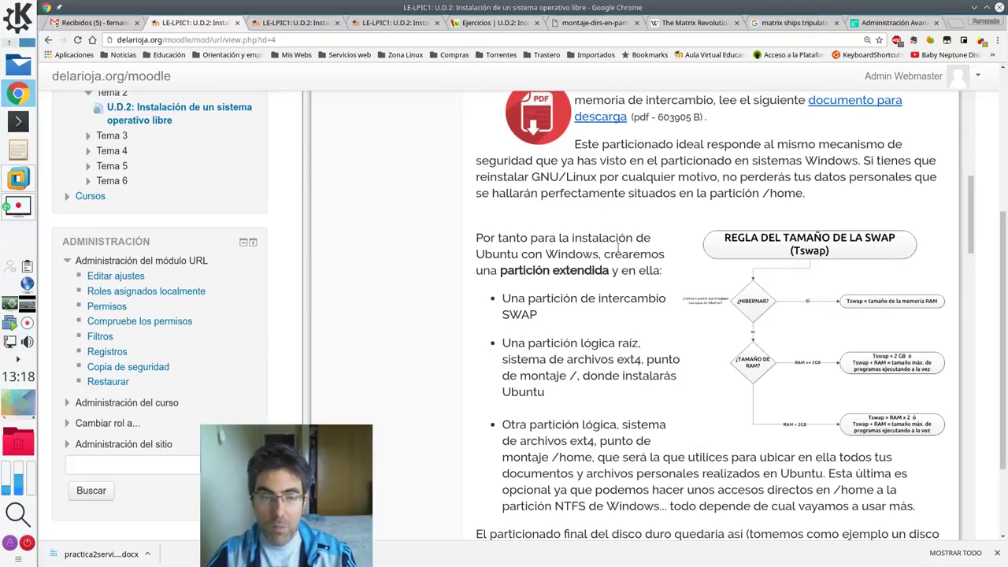
- Log in to the Ubuntu VM with its password and confirm in Settings that Memory is 1 GB
click(14, 180)
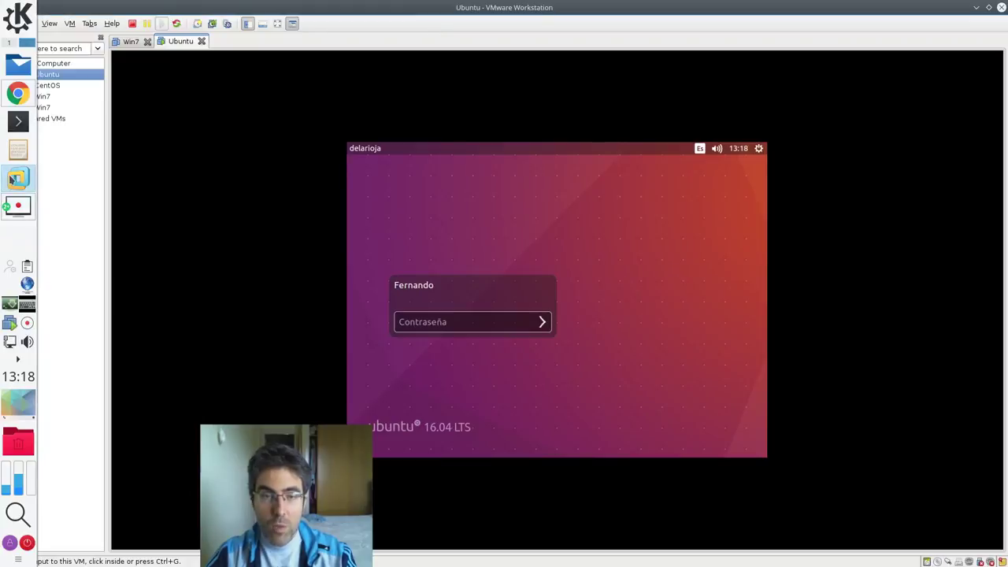
click(405, 321)
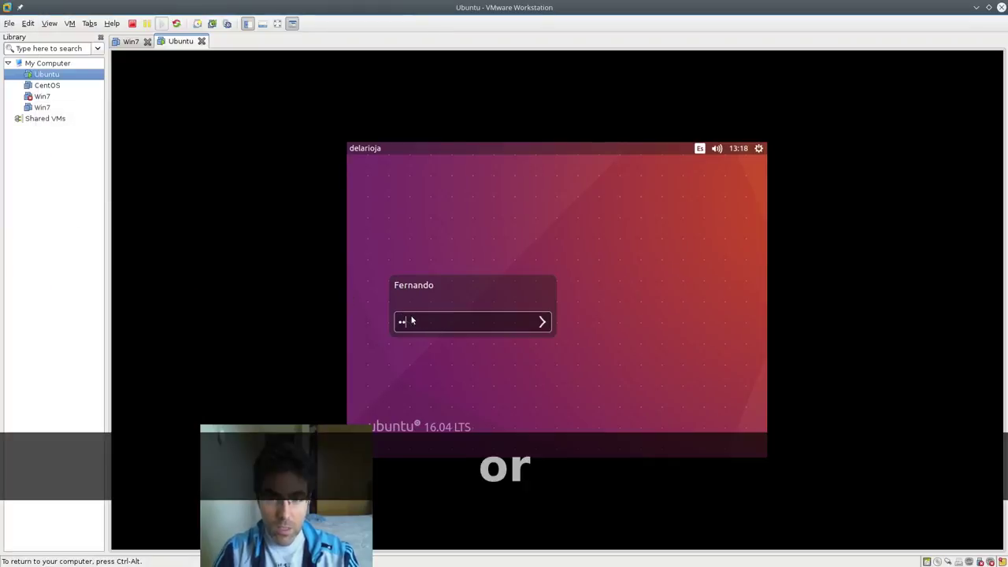
key(Return)
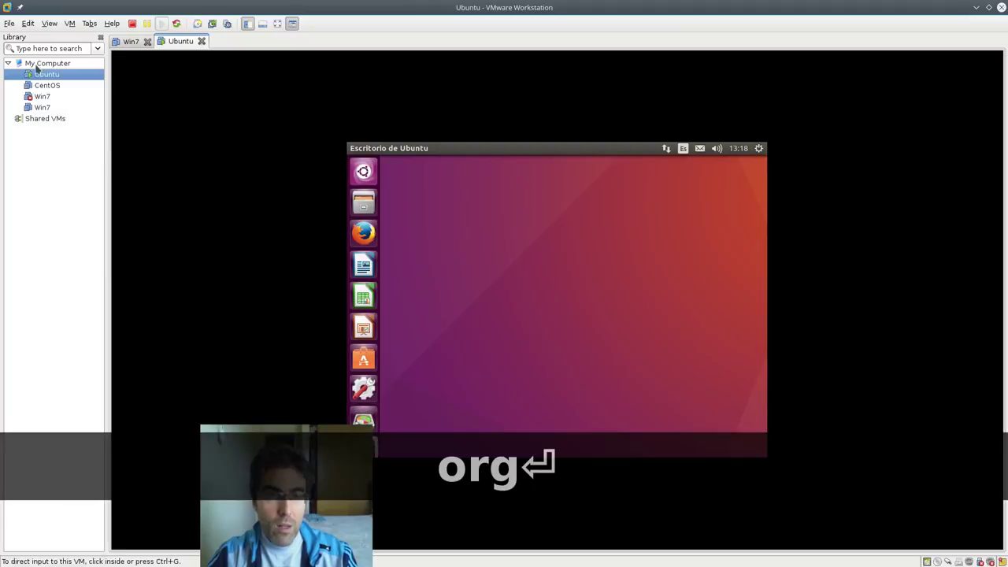
right_click(45, 74)
click(95, 245)
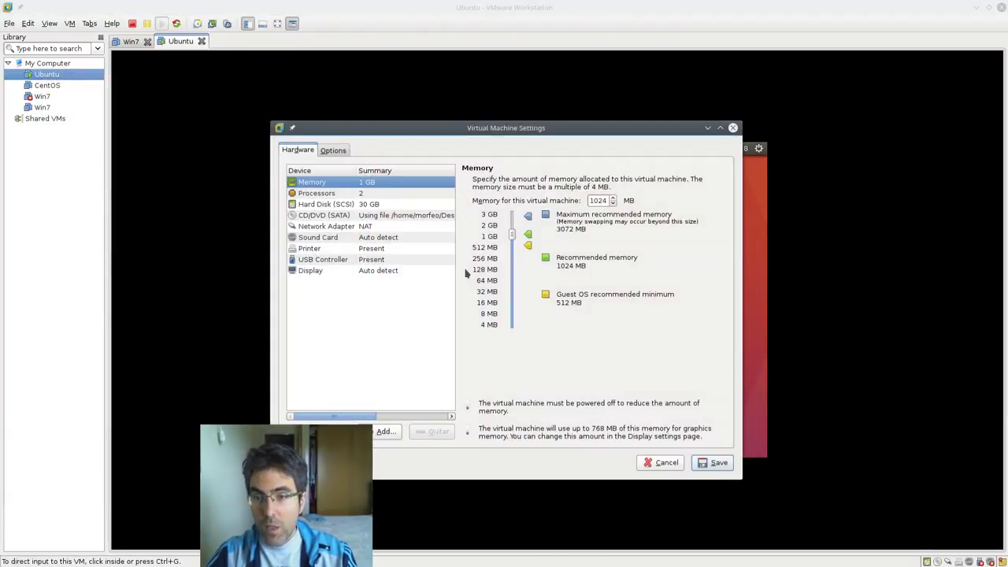
click(661, 467)
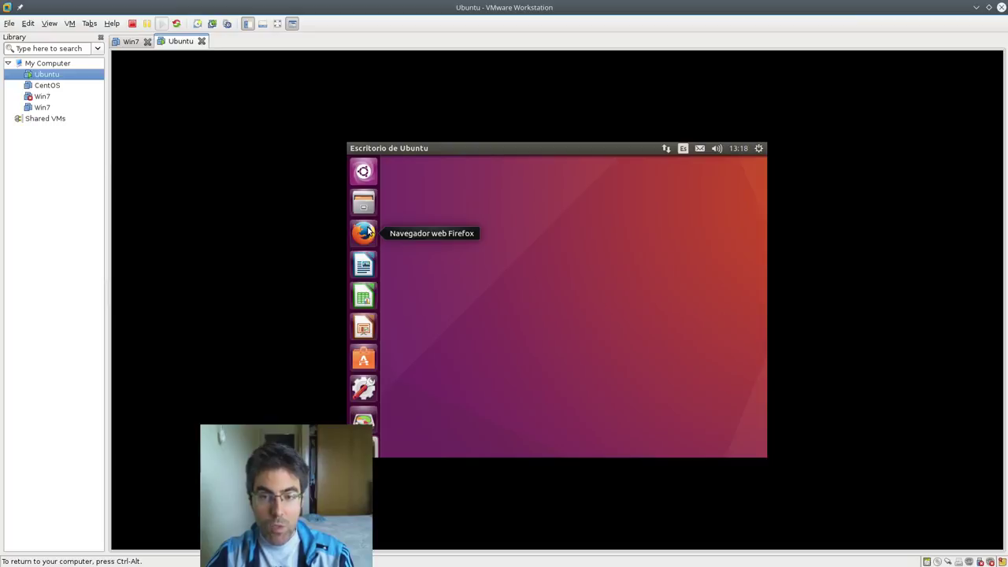
- Open and dismiss the Ubuntu search dash and the system menu without shutting down
click(364, 171)
click(364, 171)
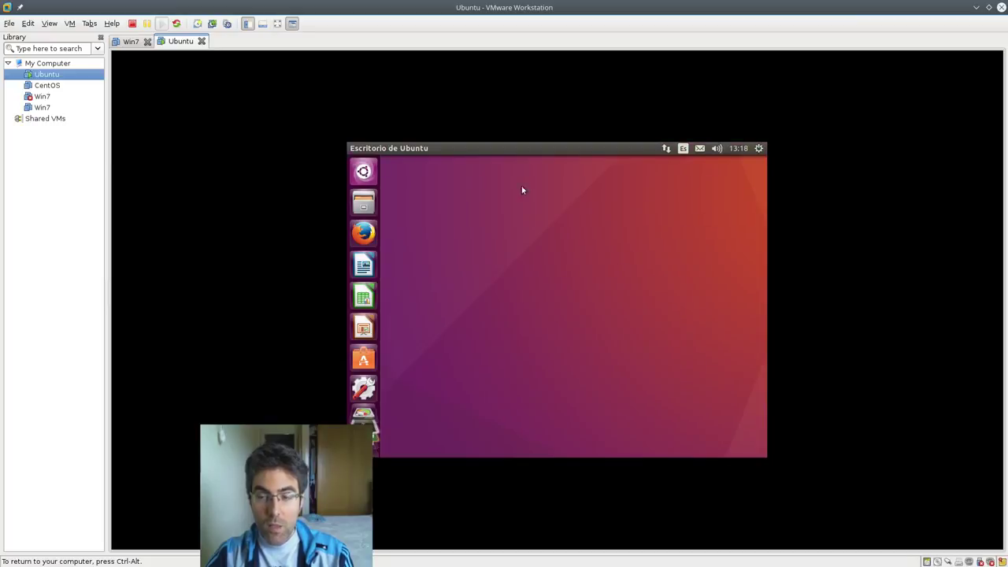
click(758, 150)
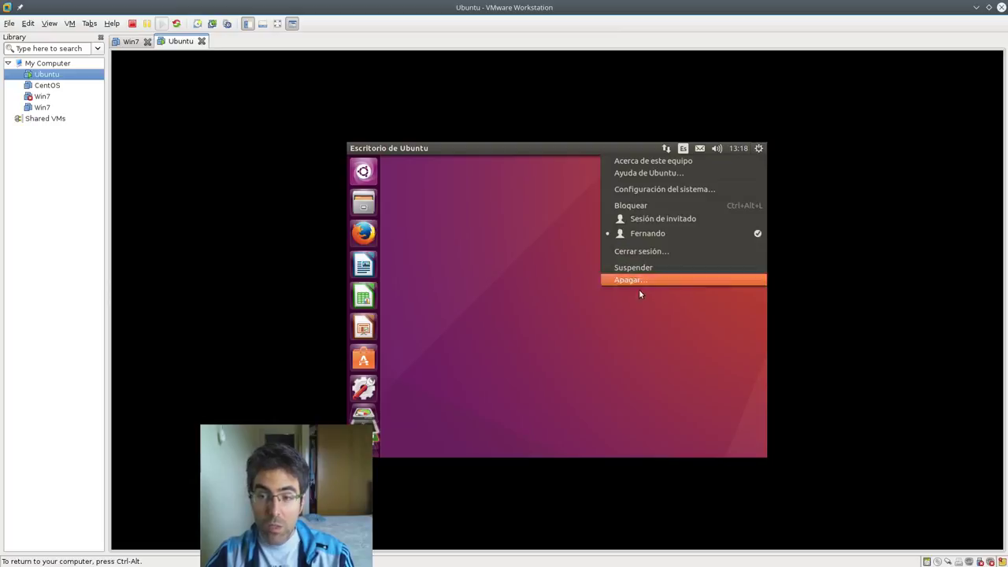
click(625, 341)
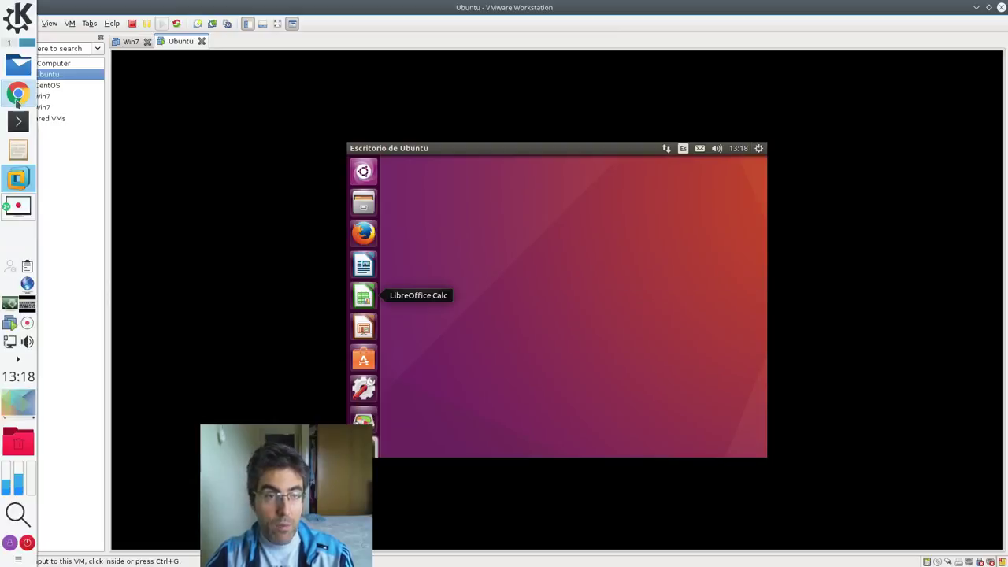
- Open the swap-rule diagram in a new tab, close the montaje-dirs-en-particiones tab, and zoom in
click(18, 93)
right_click(843, 323)
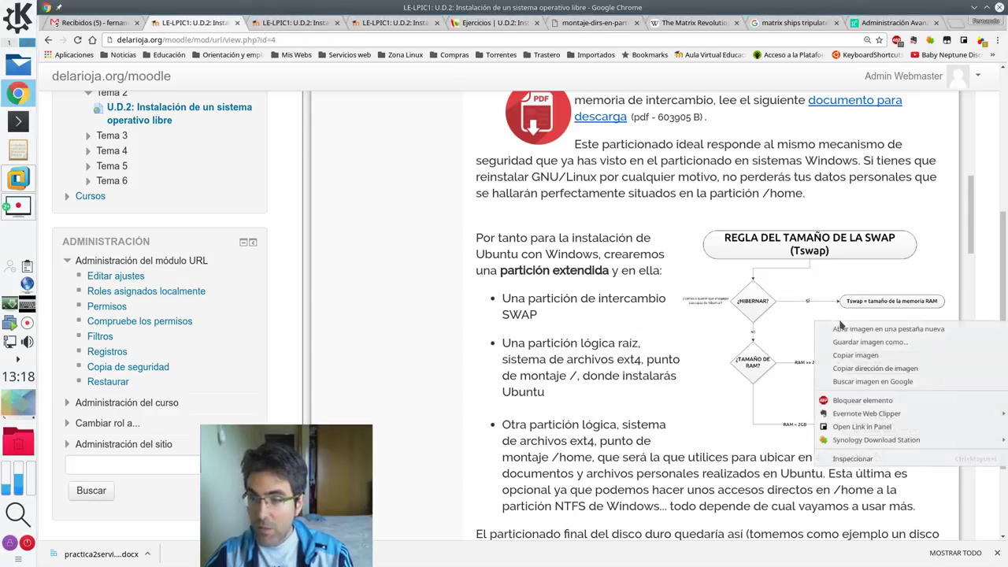
click(860, 330)
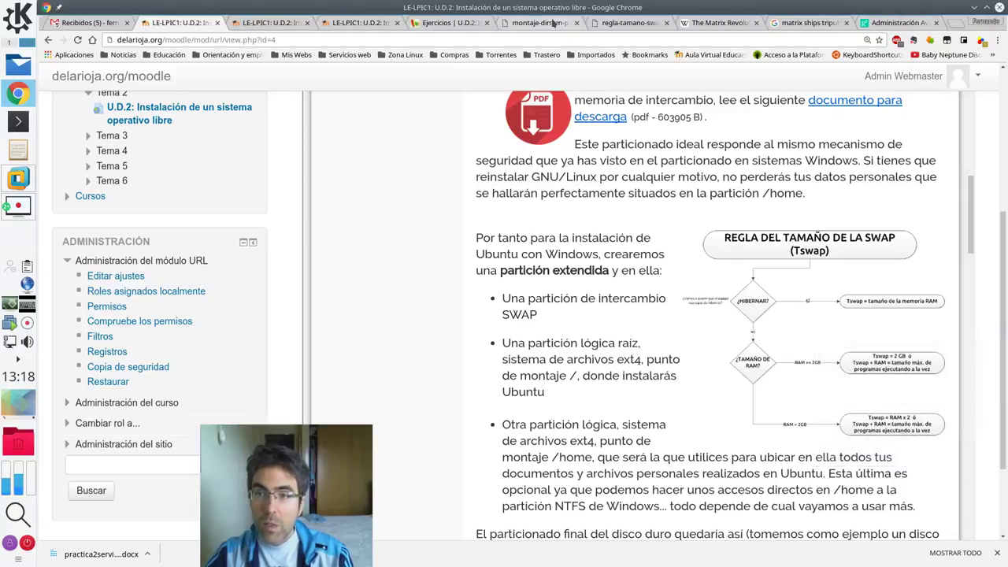
click(550, 24)
click(576, 23)
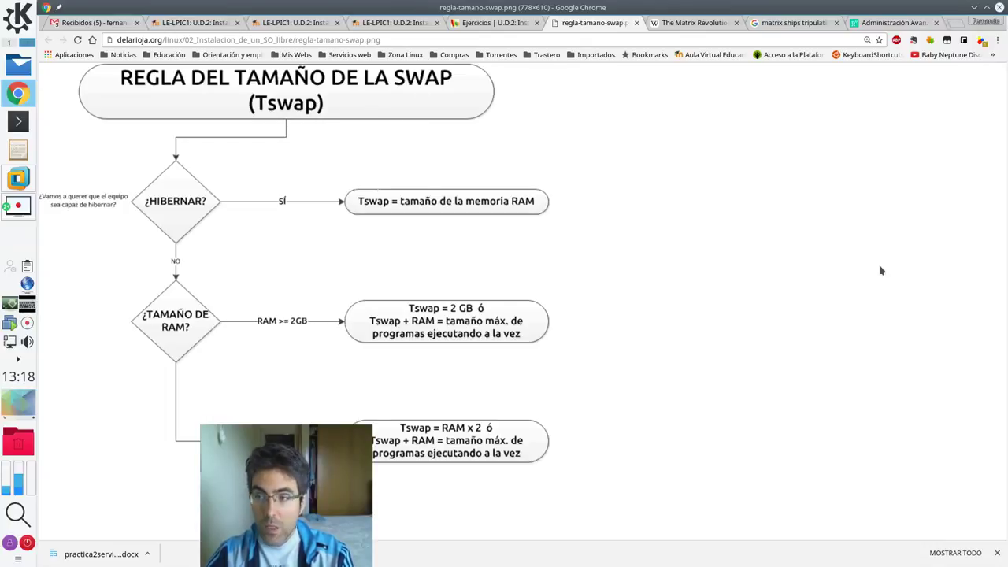
key(ctrl+plus)
key(ctrl+plus)
key(ctrl+plus)
- Zoom the regla-tamano-swap.png flowchart back out so it fits comfortably
key(ctrl+minus)
key(ctrl+minus)
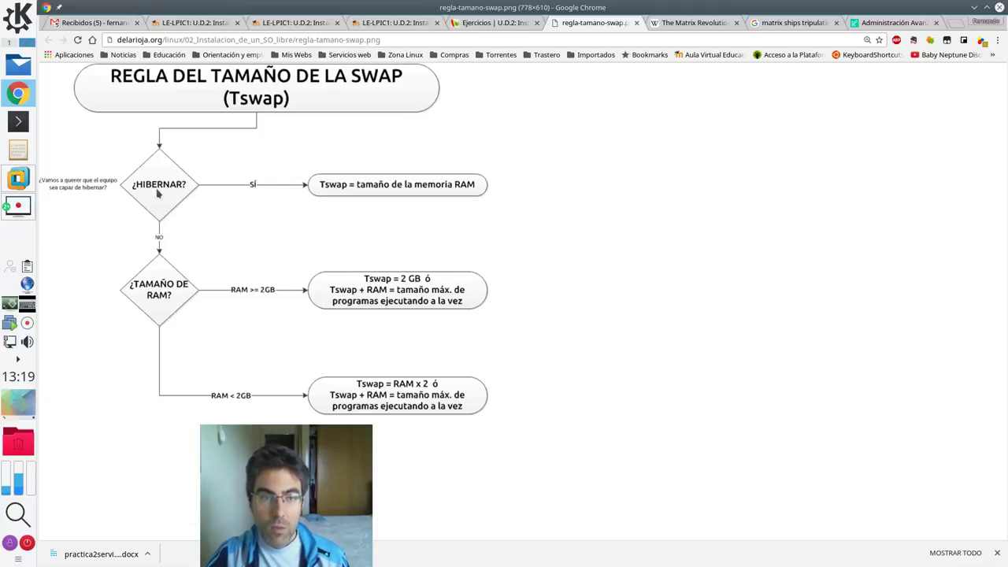
mouse_move(25, 180)
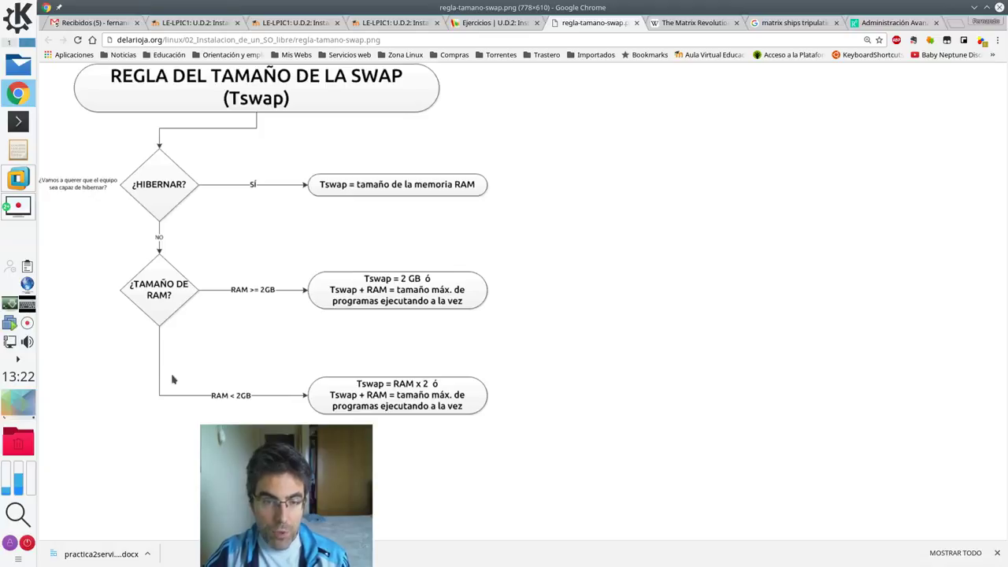
- Close the swap image tab and return through the partitioning tabs to the SWAP lesson page
click(636, 22)
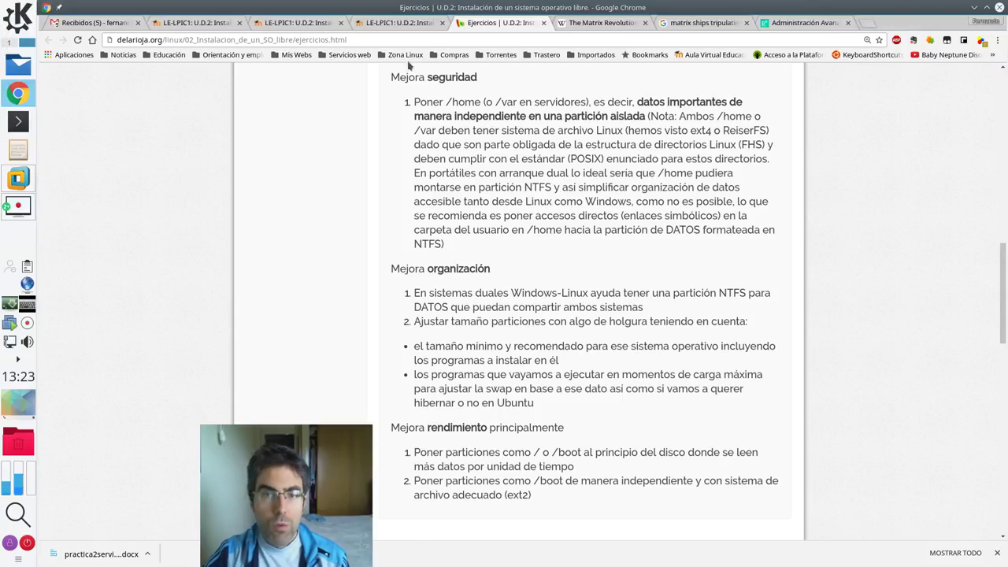
click(386, 25)
click(312, 25)
click(197, 23)
- Scroll the lesson to the 500 GB example table with its 350 GB extended partition
scroll(736, 294, up, 10)
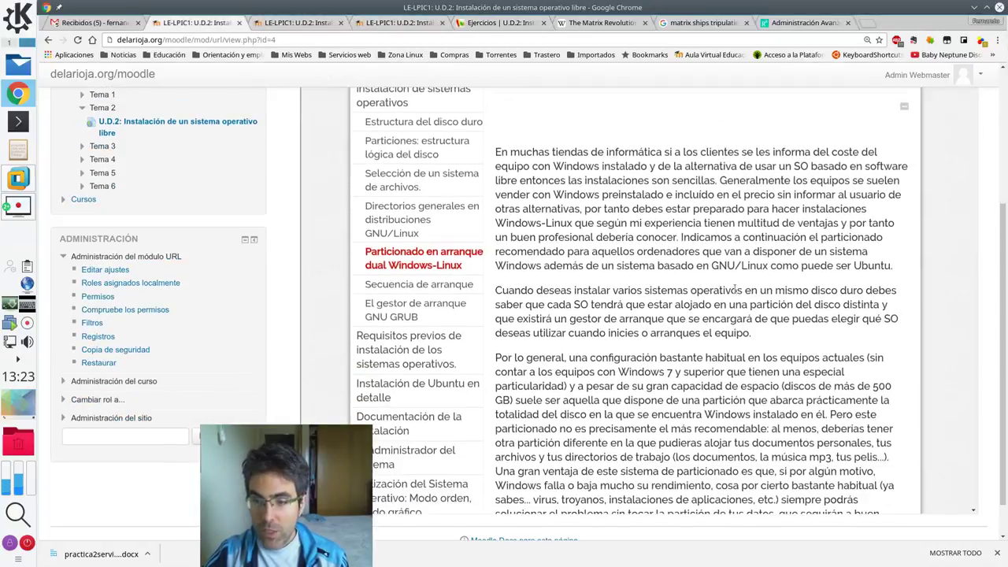
scroll(735, 290, up, 2)
drag(976, 144, 992, 324)
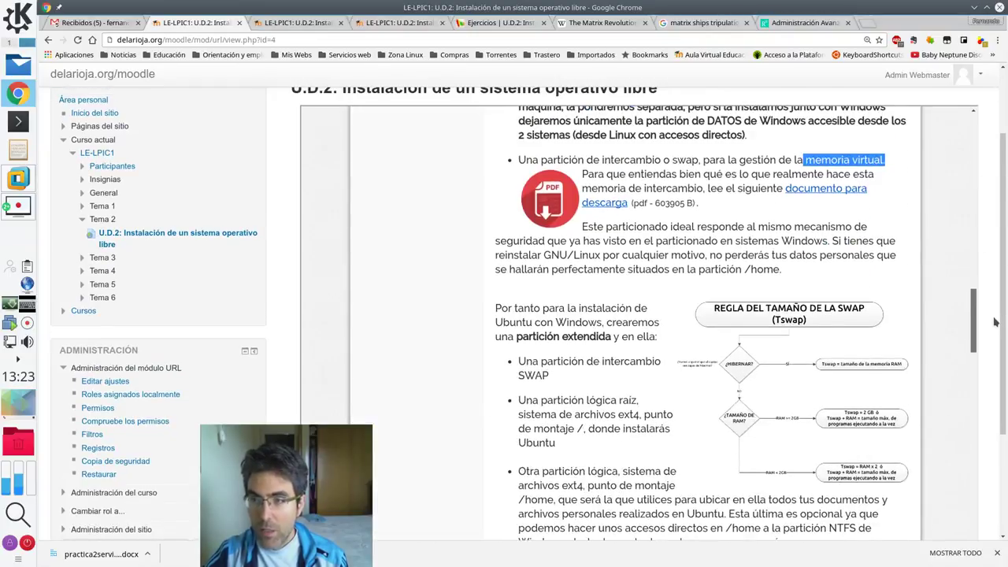
scroll(718, 405, down, 5)
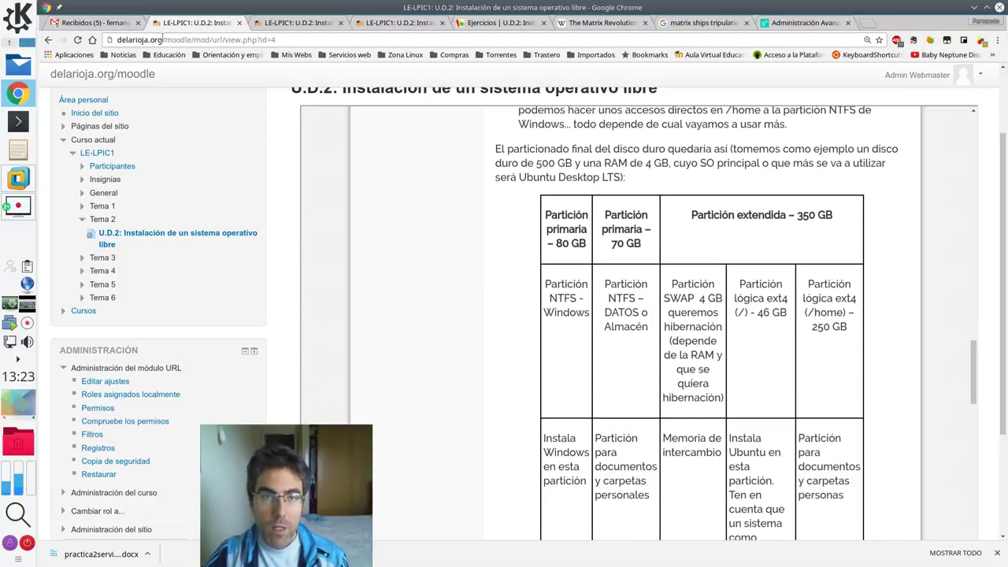
scroll(709, 321, down, 1)
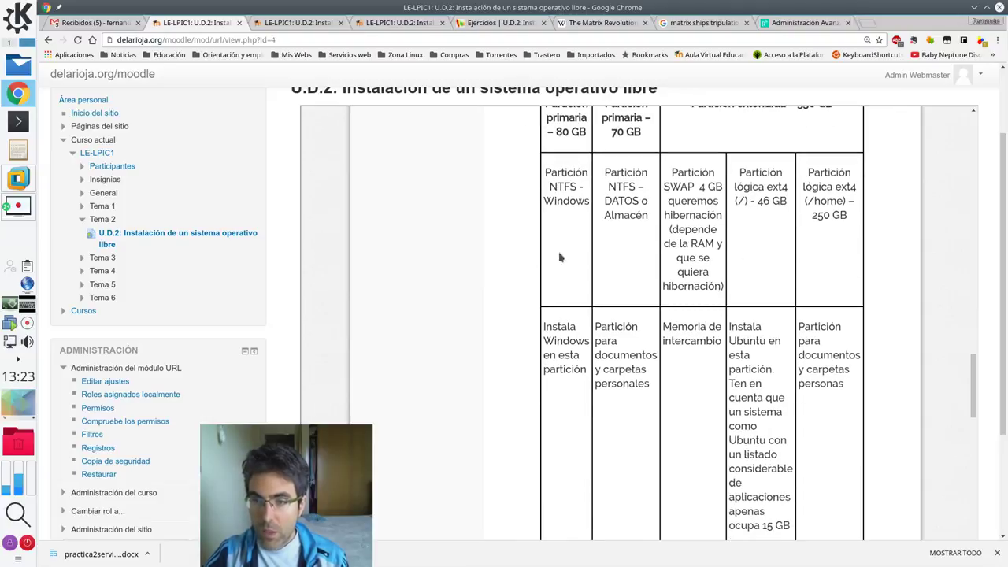
mouse_move(977, 391)
mouse_down()
mouse_move(975, 403)
mouse_move(975, 382)
mouse_up()
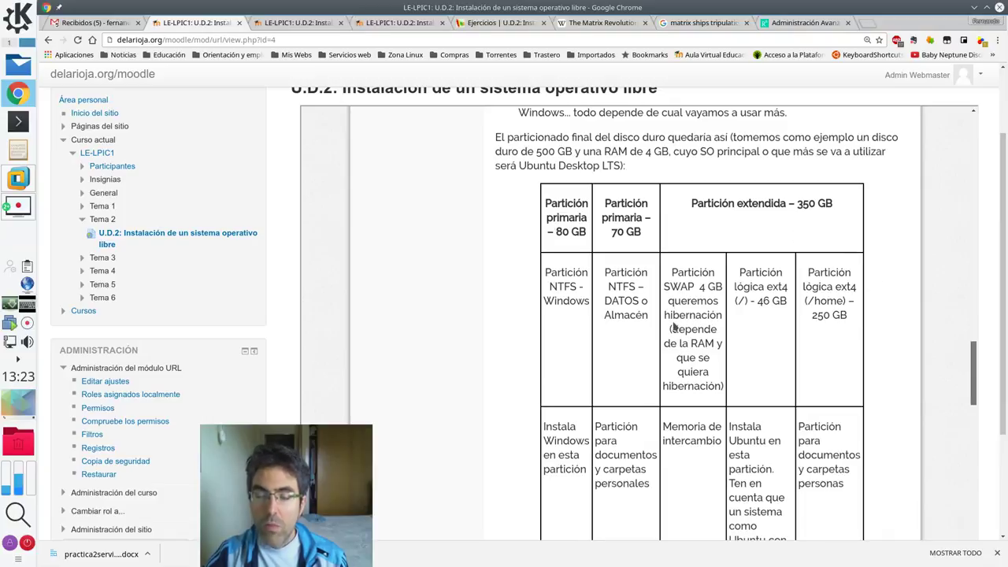
scroll(674, 327, up, 1)
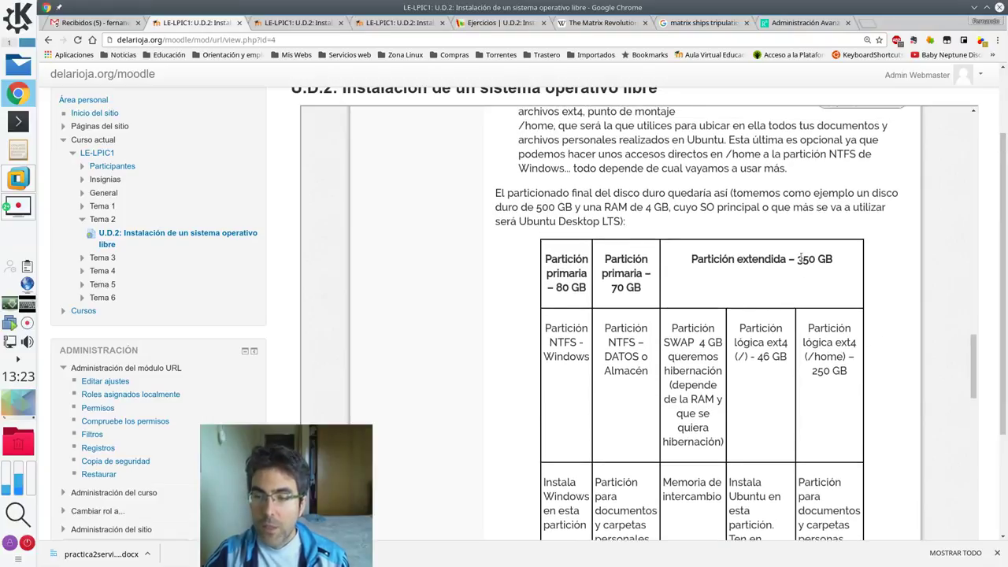
drag(605, 258, 625, 271)
click(626, 272)
drag(547, 256, 583, 278)
click(584, 278)
drag(694, 259, 832, 265)
click(831, 265)
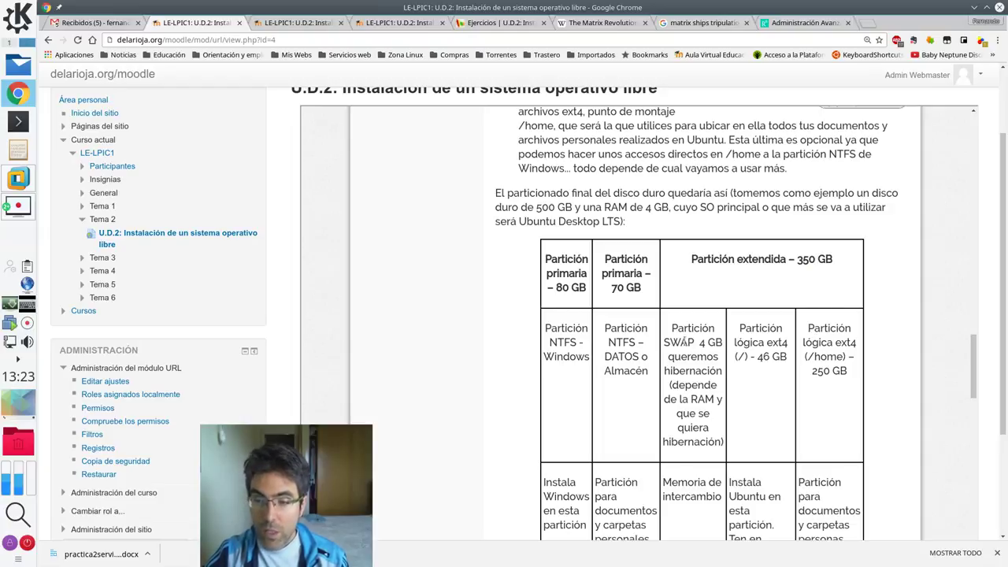
drag(695, 342, 667, 342)
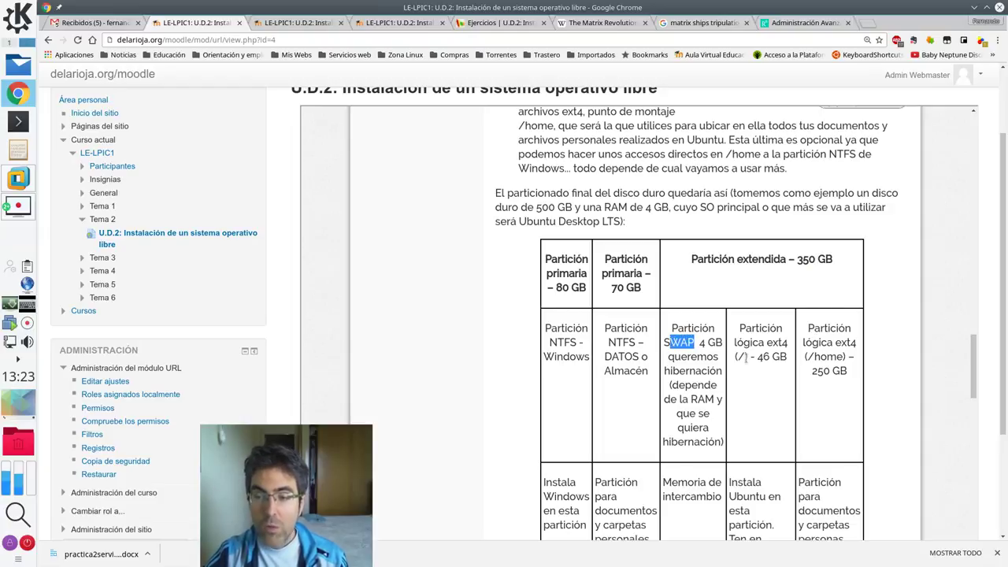
drag(748, 356, 736, 356)
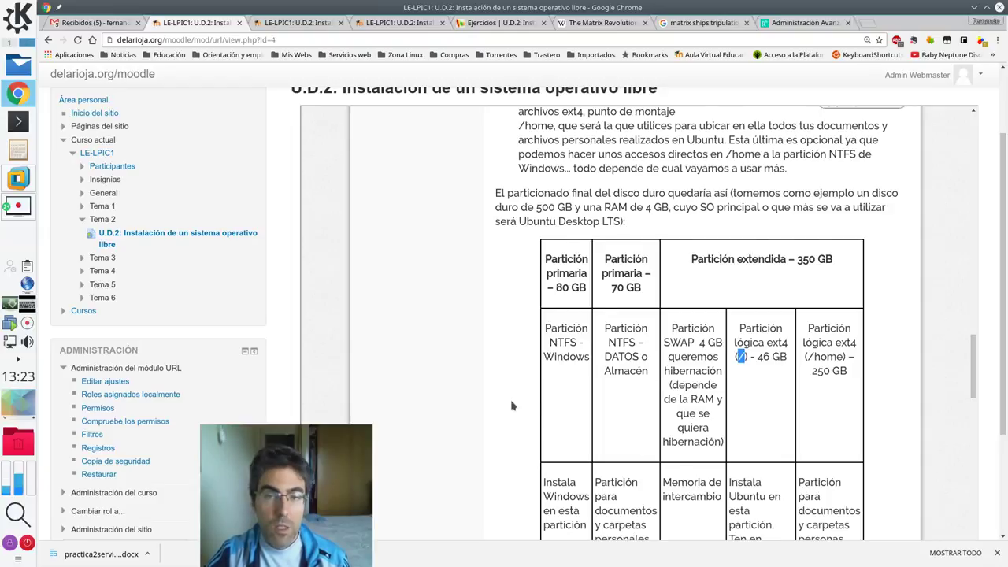
scroll(511, 406, up, 1)
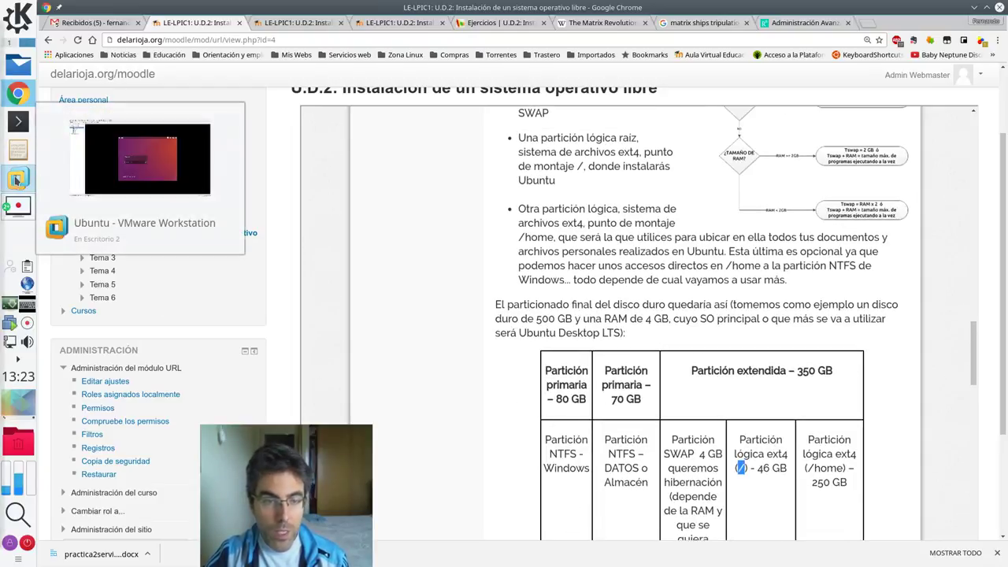
- Log in to Ubuntu and shut the guest down from the session menu
click(16, 181)
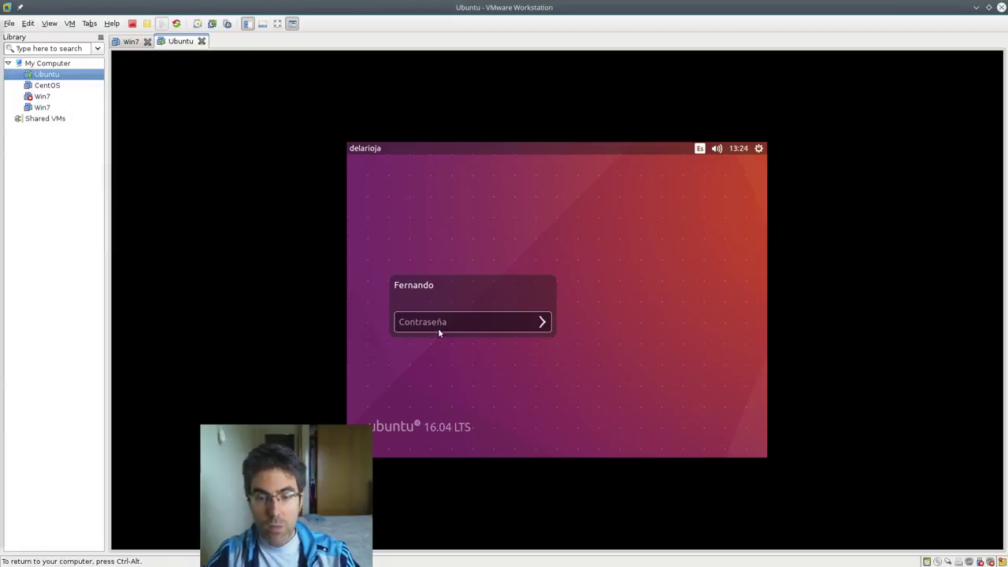
key(Return)
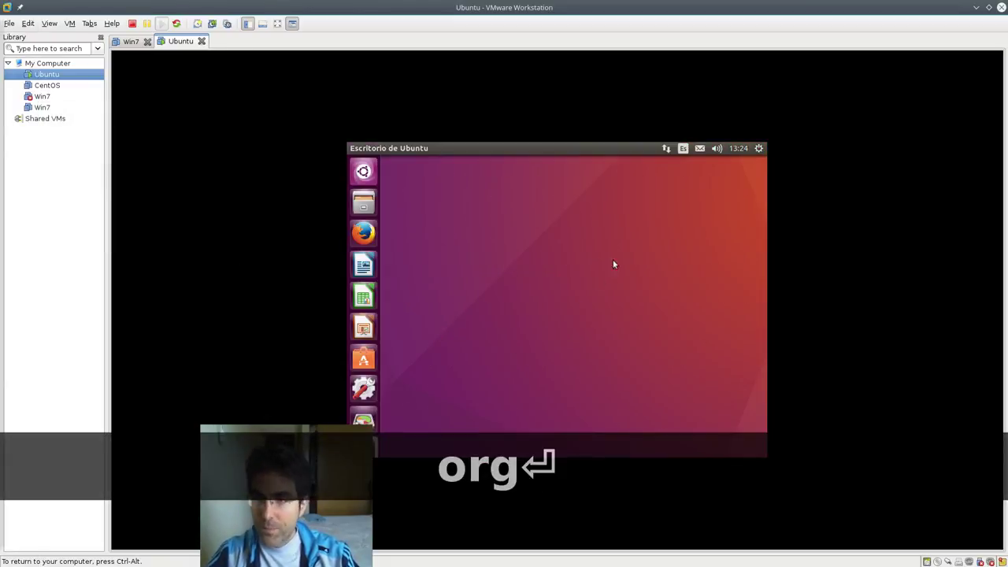
click(761, 155)
click(684, 284)
click(622, 326)
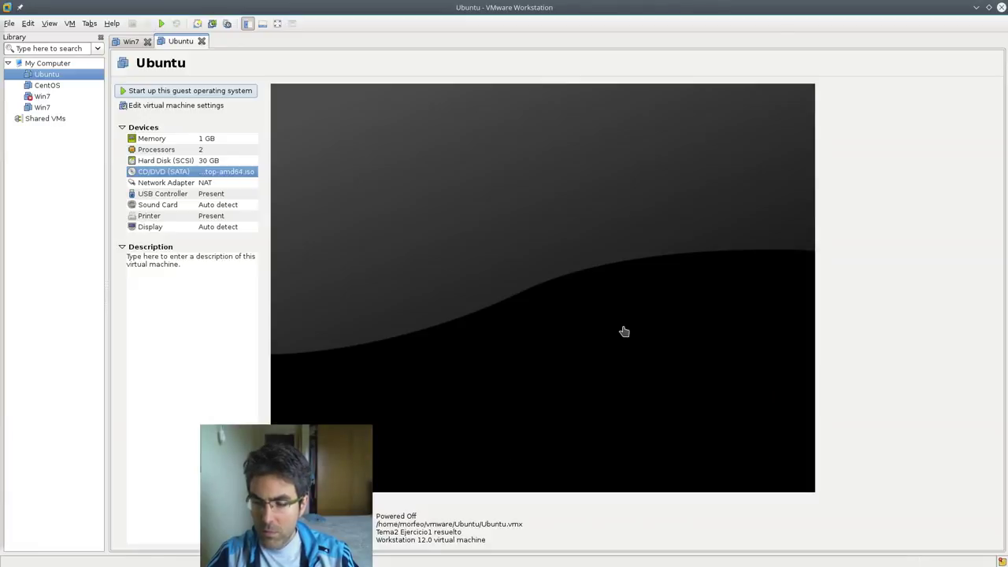
- Set the CD/DVD drive to use the Ubuntu ISO image and save the VM settings
click(220, 176)
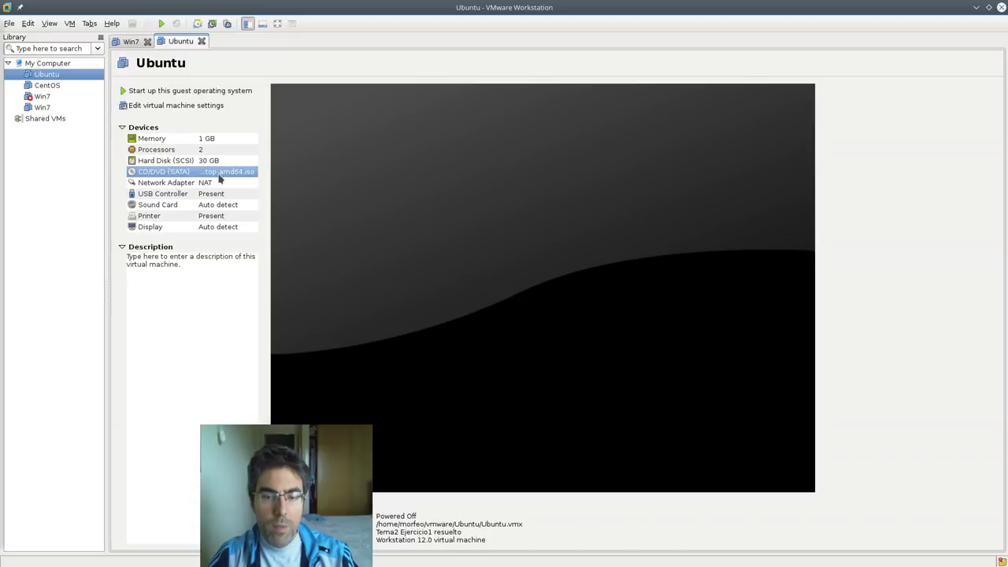
click(198, 106)
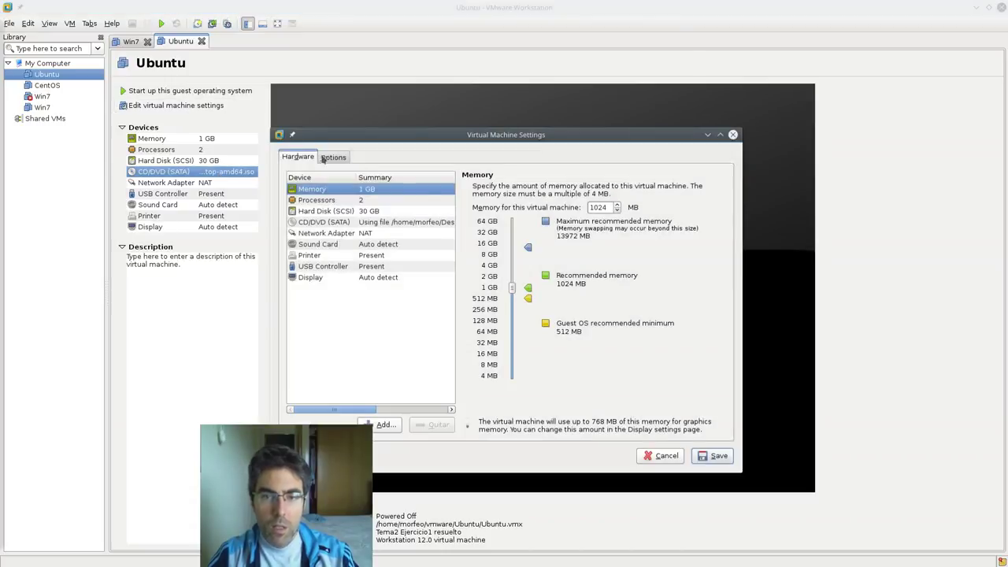
click(395, 226)
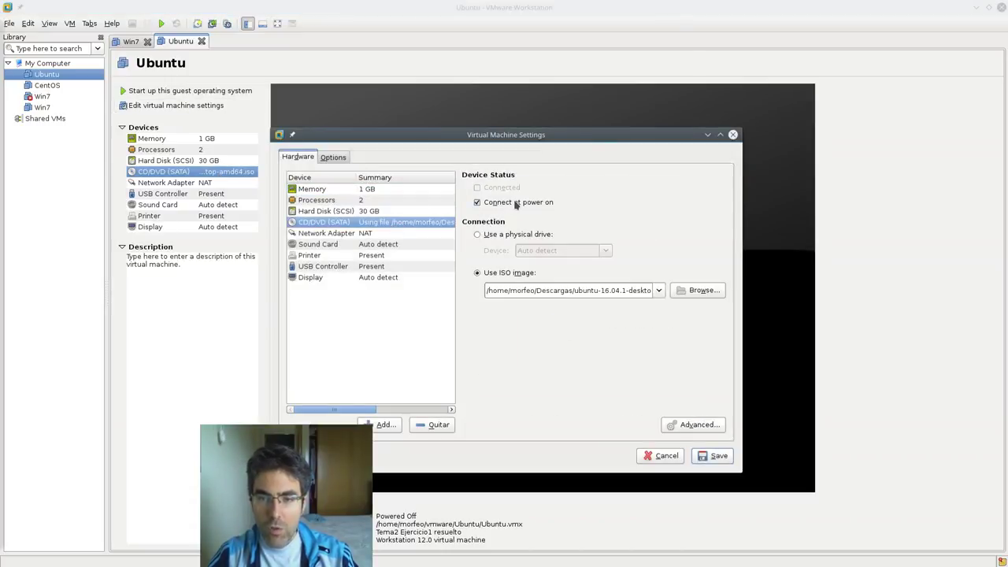
click(705, 461)
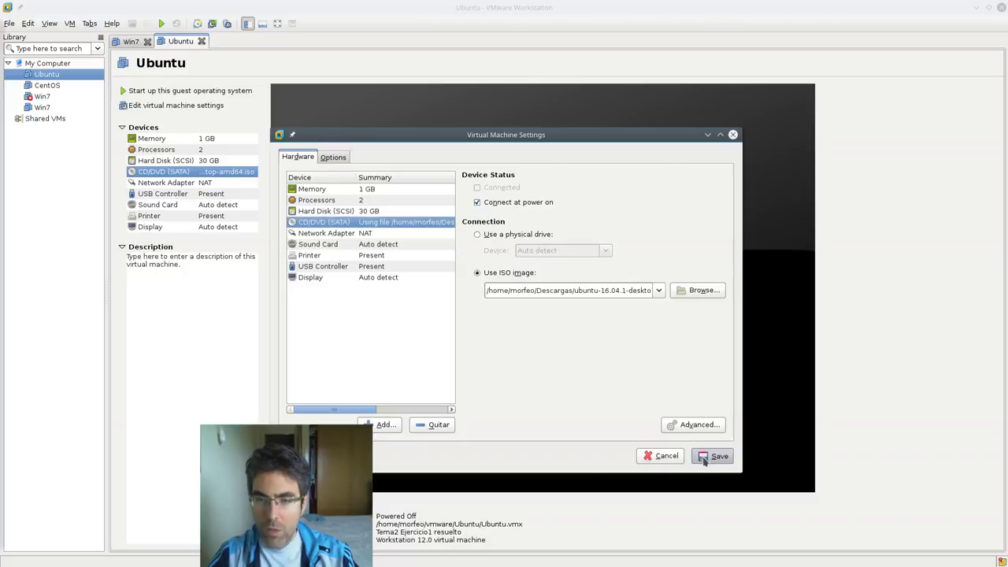
- Power the VM on directly into the firmware (BIOS) setup
click(71, 24)
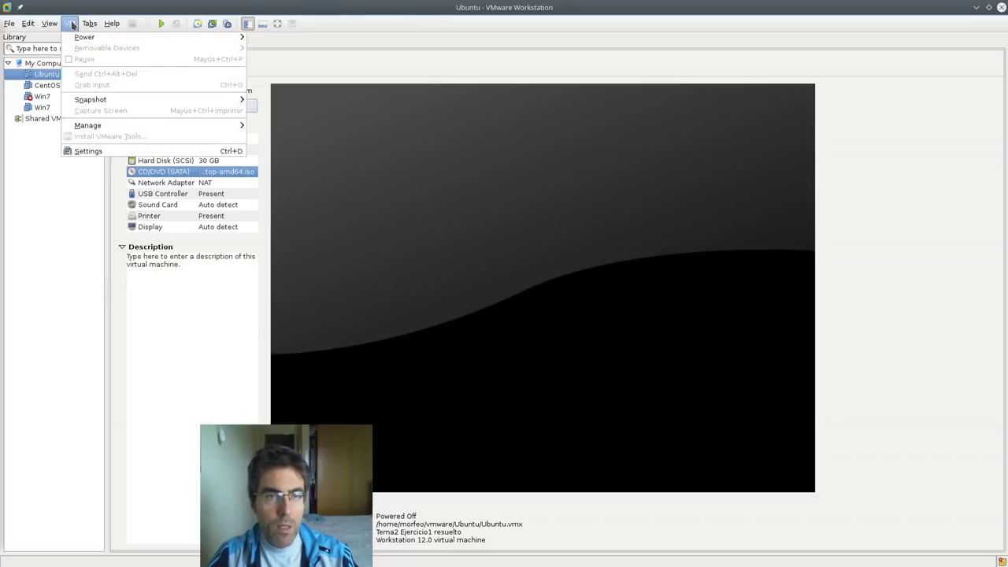
mouse_move(75, 37)
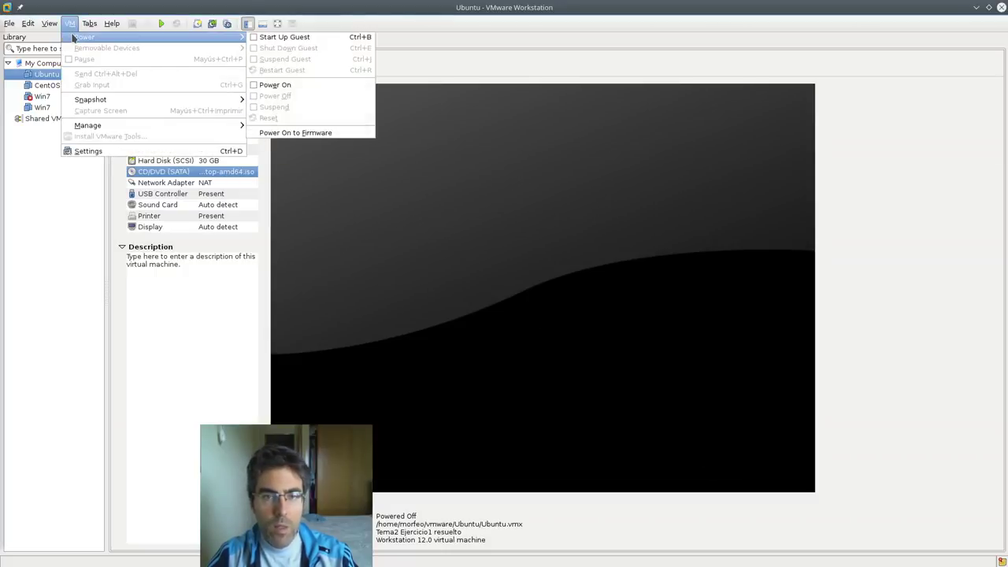
click(339, 133)
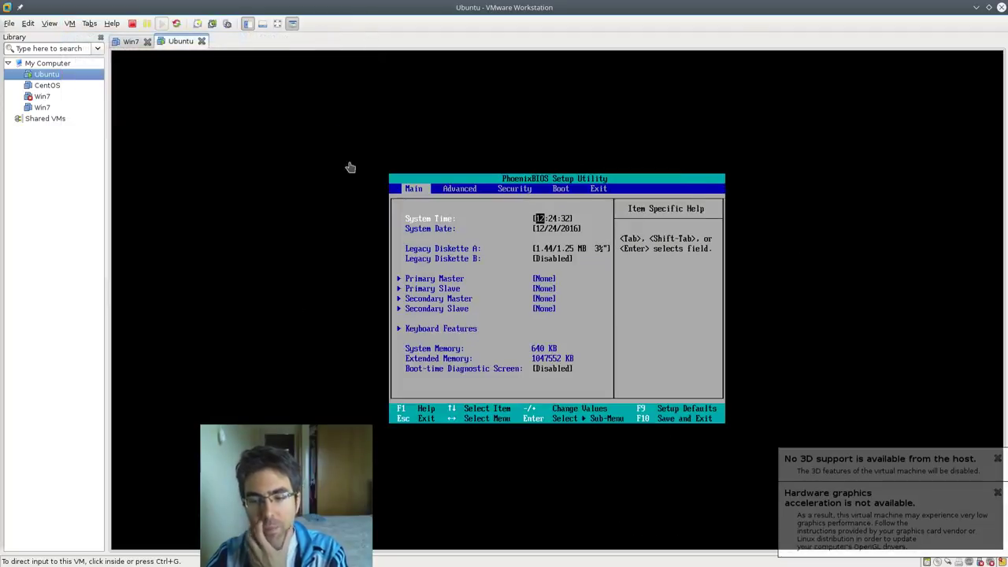
- Dismiss the 3D support notices and move through the PhoenixBIOS pages to the Boot tab
click(998, 459)
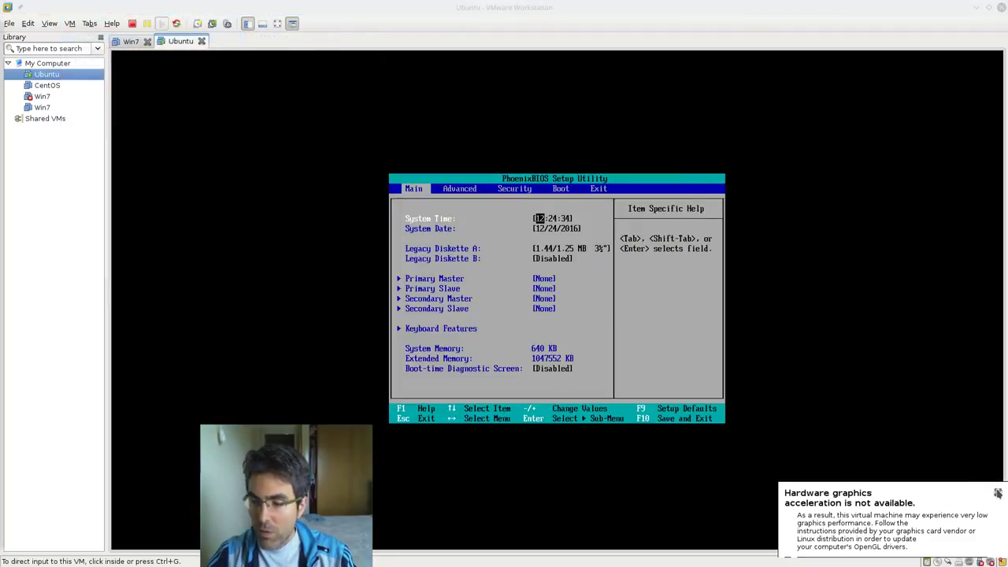
click(997, 492)
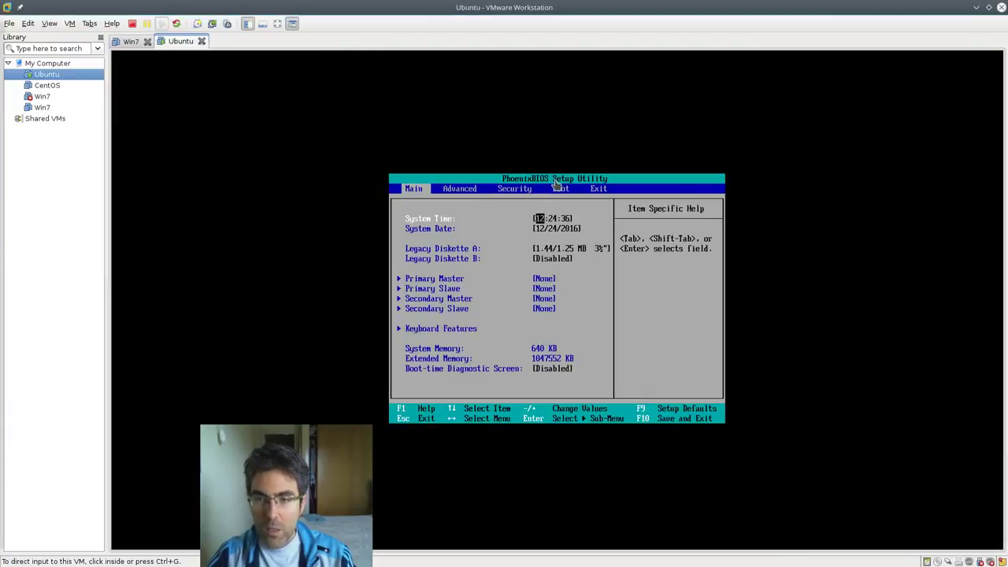
click(534, 223)
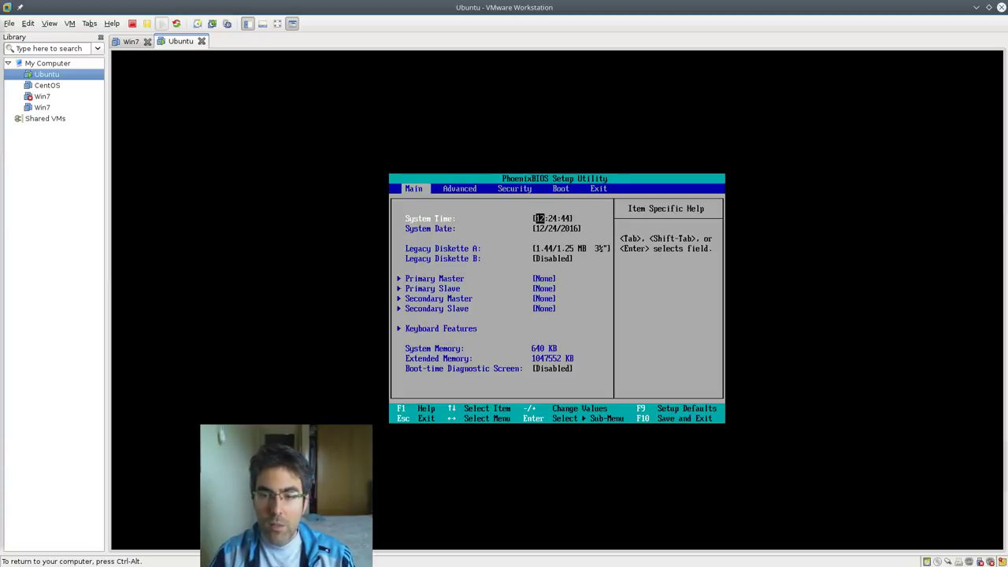
key(Down)
key(Up)
key(Right)
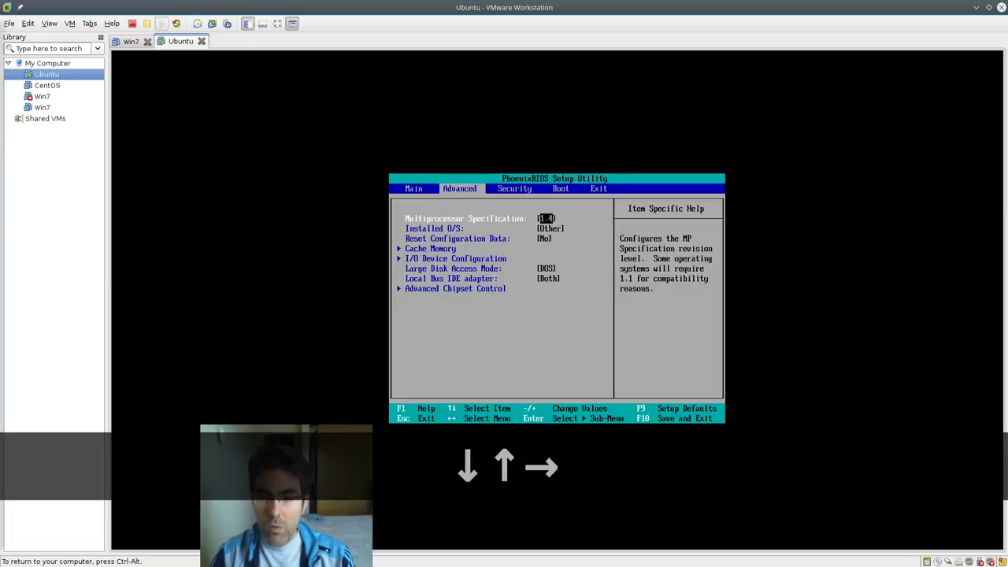
key(Right)
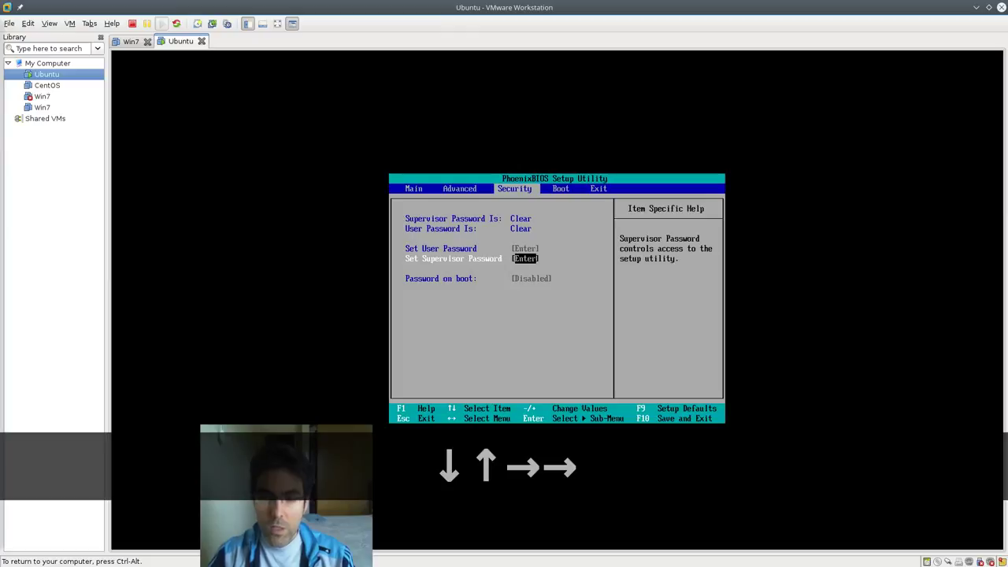
key(Right)
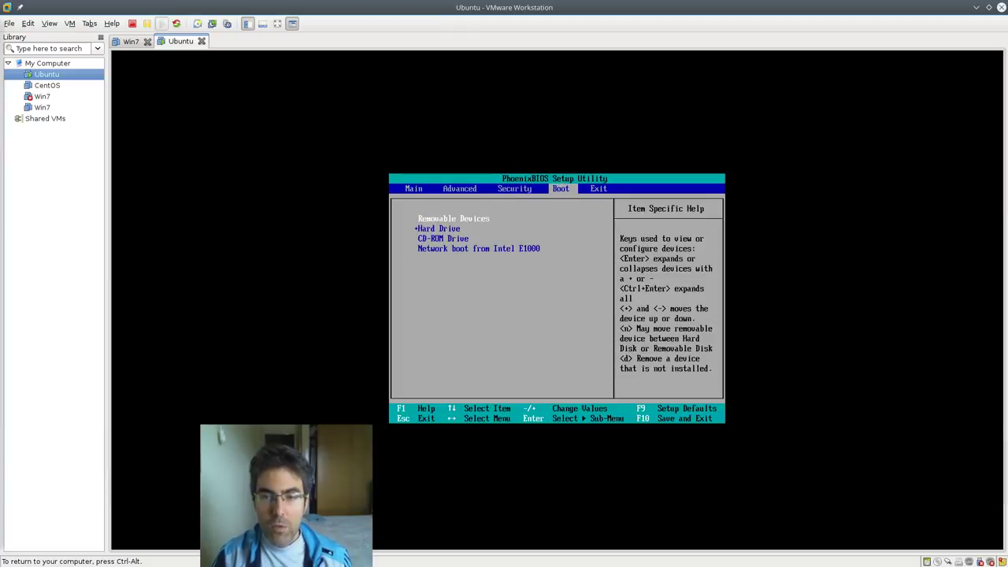
- Select the CD-ROM Drive entry in the PhoenixBIOS boot device list
key(Up)
key(Left)
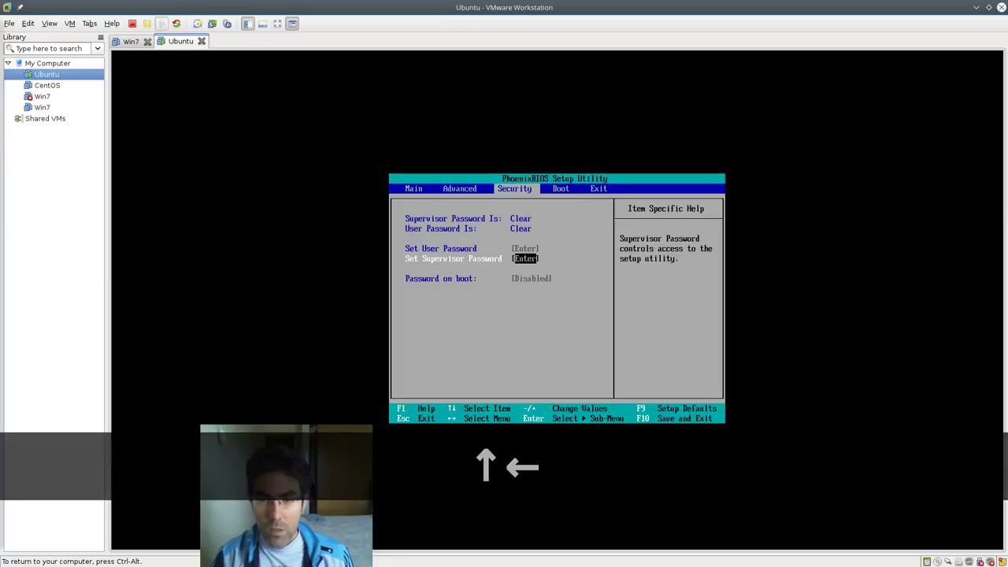
key(Right)
key(Down)
key(Up)
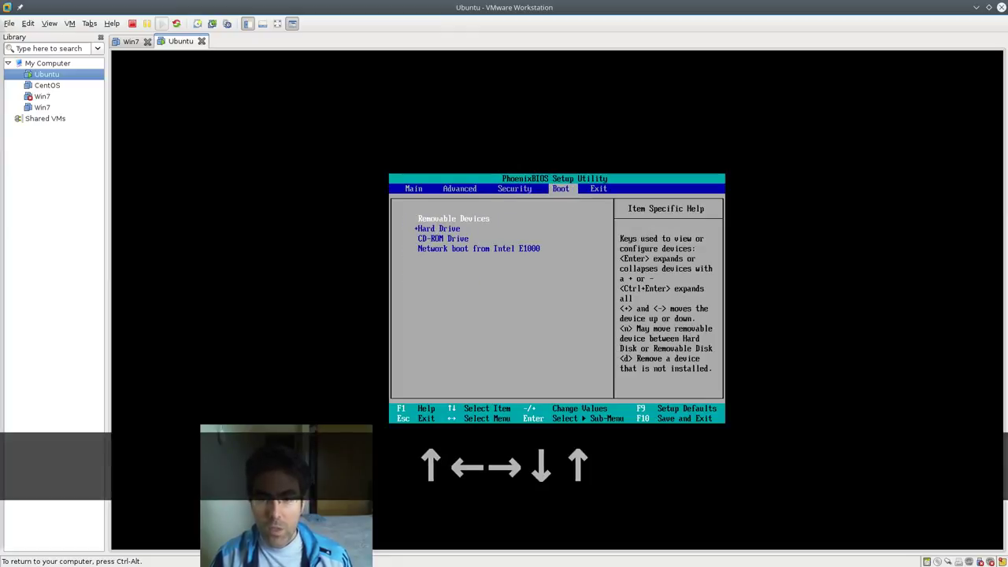
key(Down)
key(Down)
key(Up)
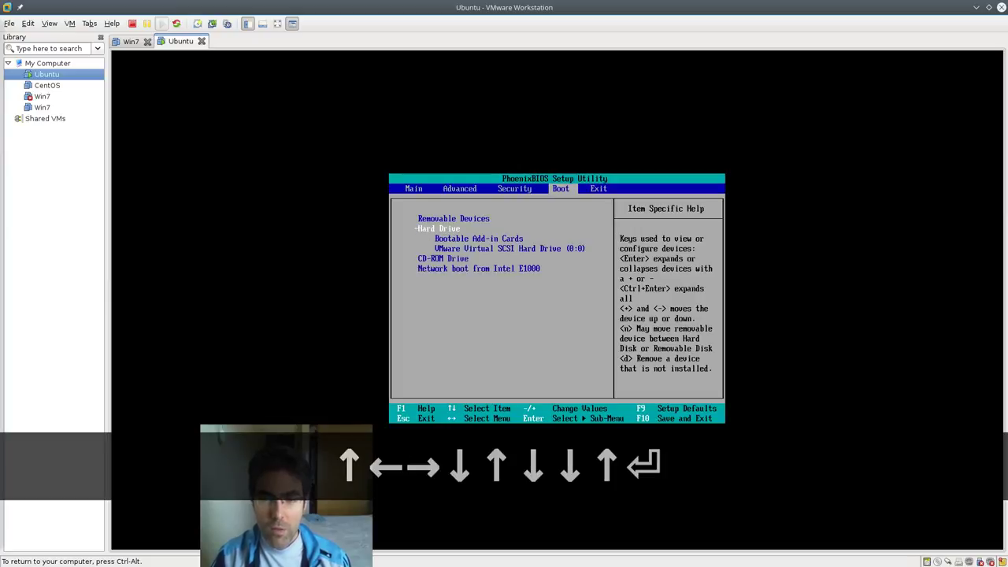
key(Down)
key(Down)
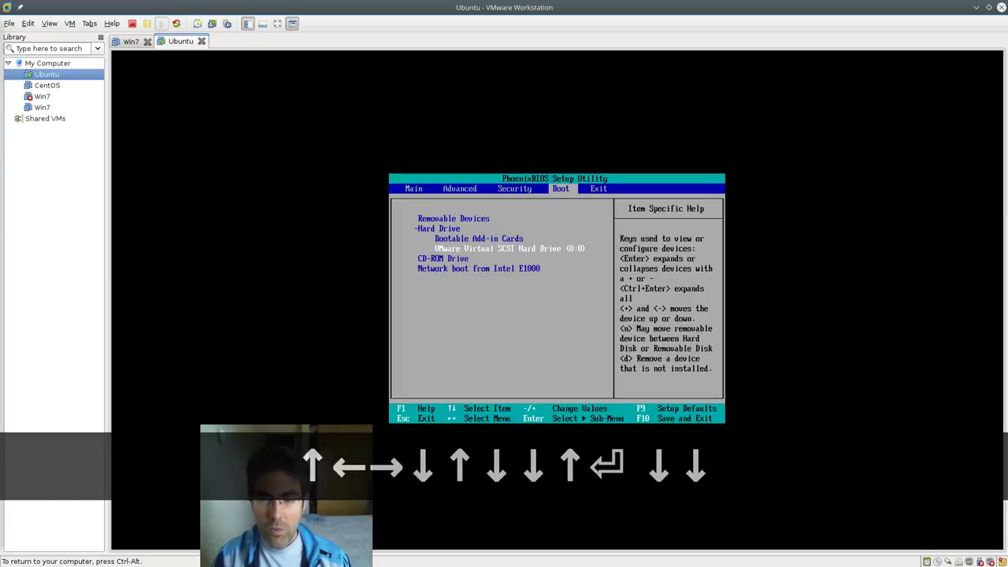
key(Down)
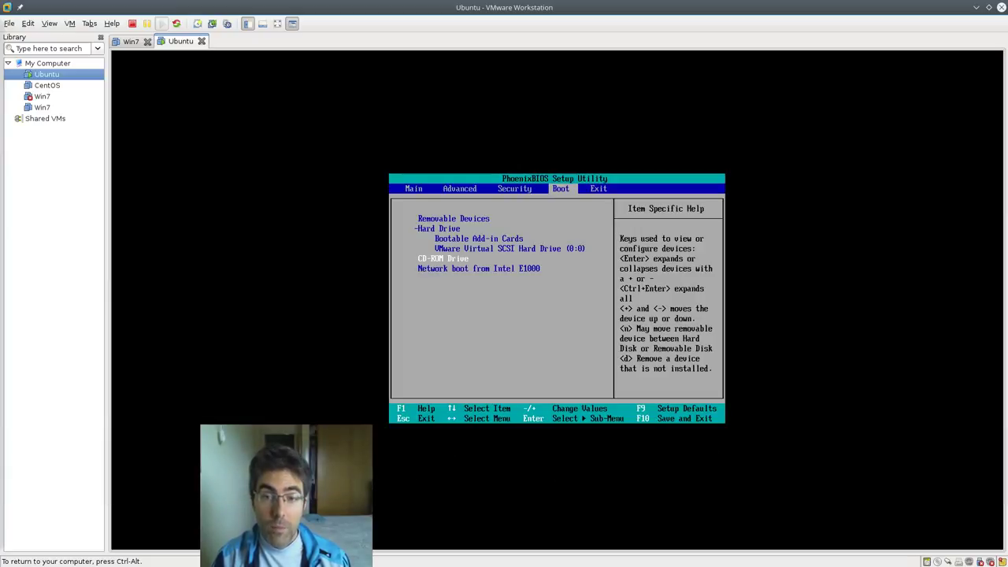
key(Up)
key(Up)
key(Up)
key(Down)
key(Down)
key(Down)
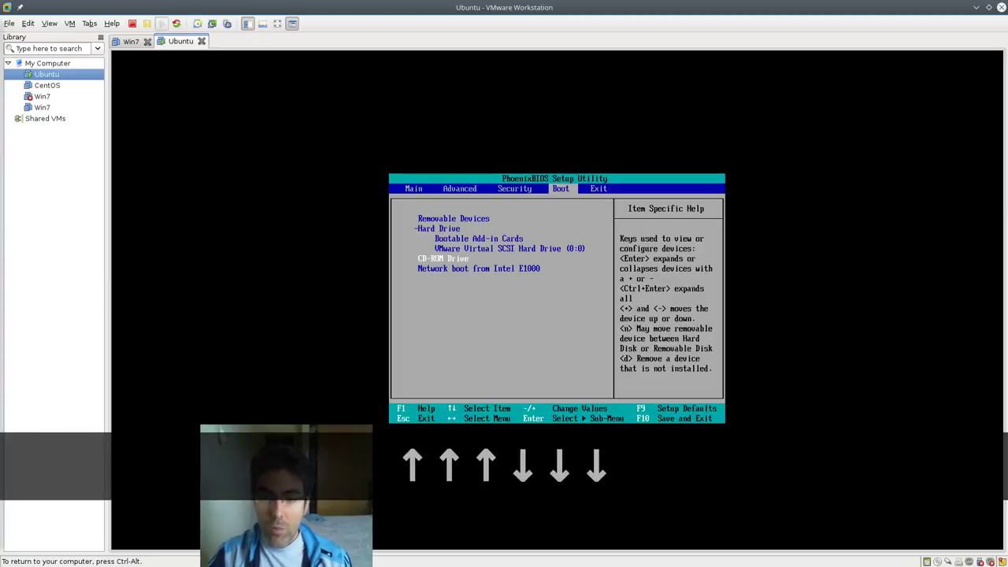
key(ctrl+alt)
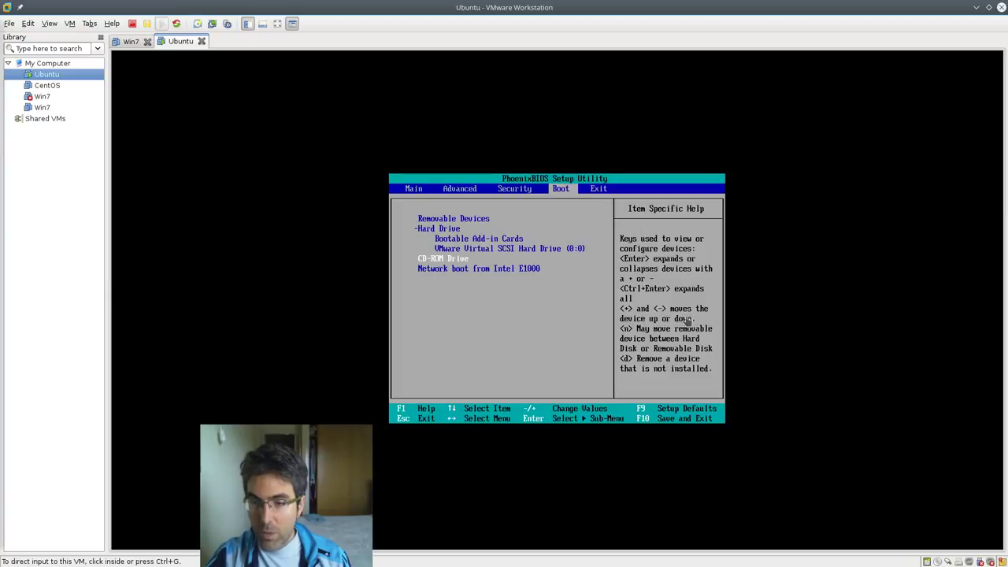
- Raise CD-ROM Drive with + until it sits above Hard Drive
click(659, 322)
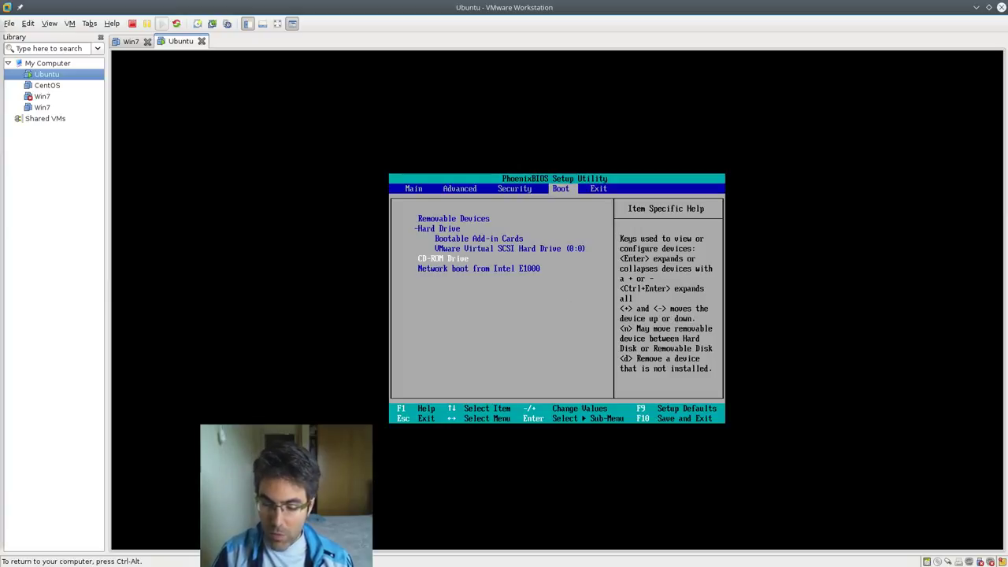
key(plus)
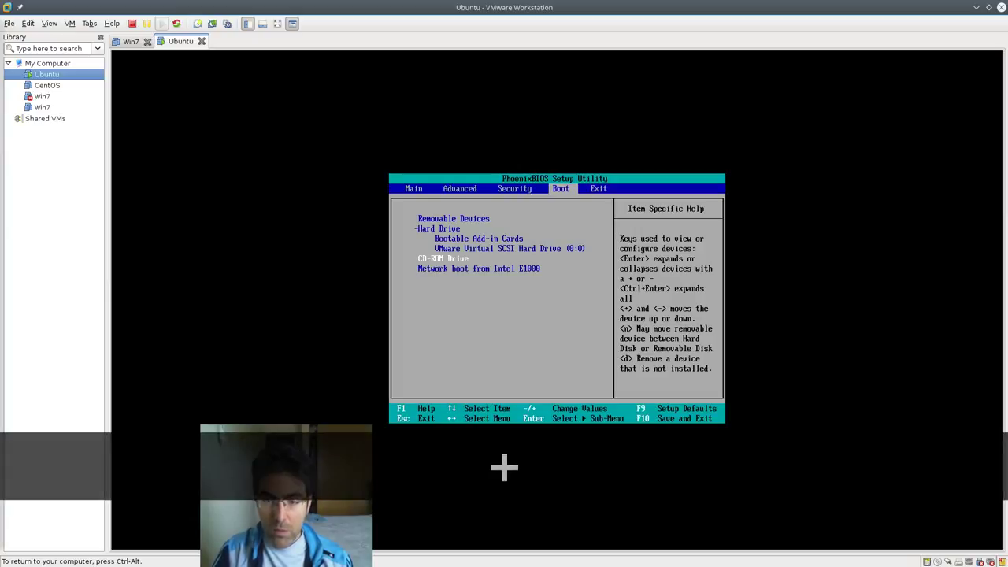
key(plus)
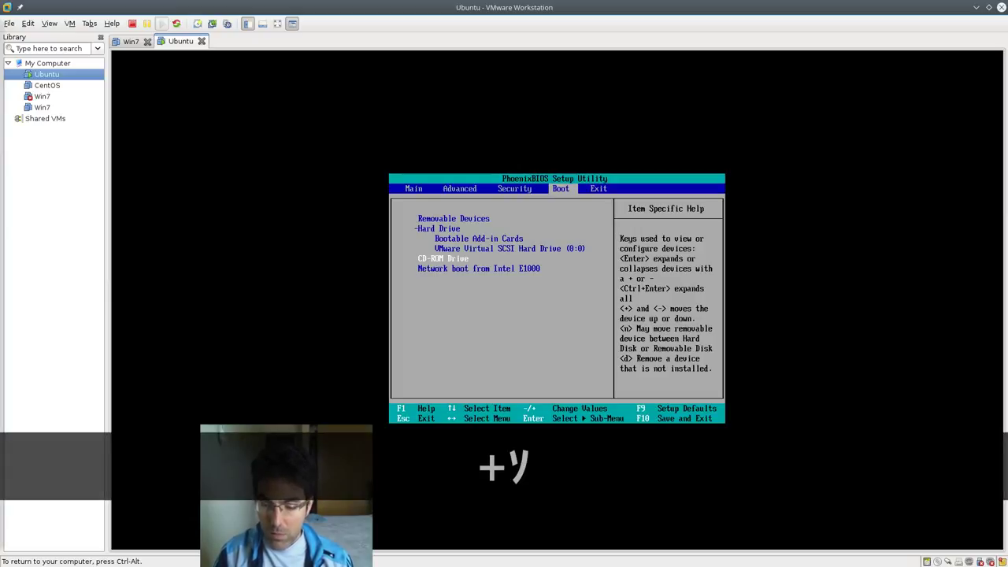
key(plus)
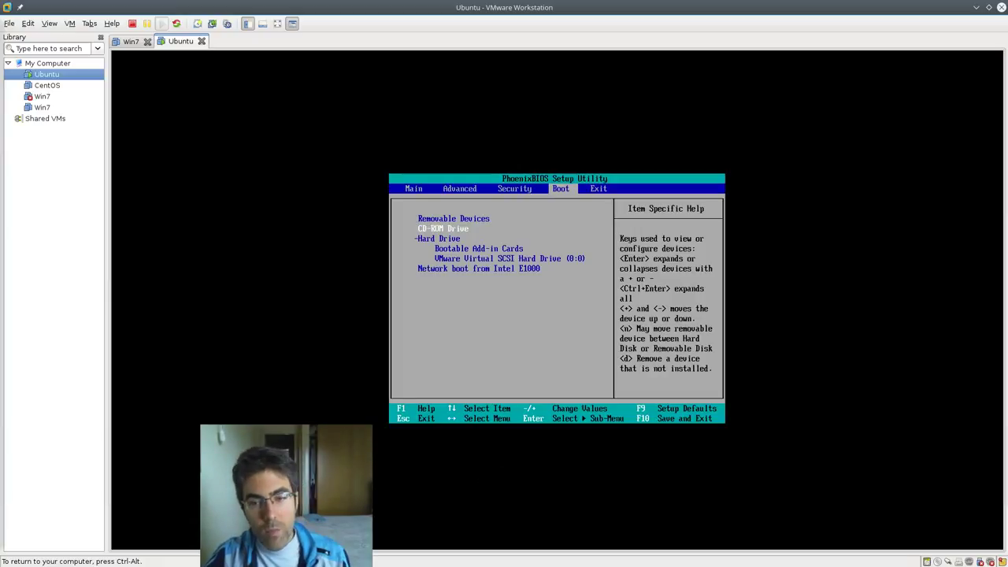
key(ctrl+alt)
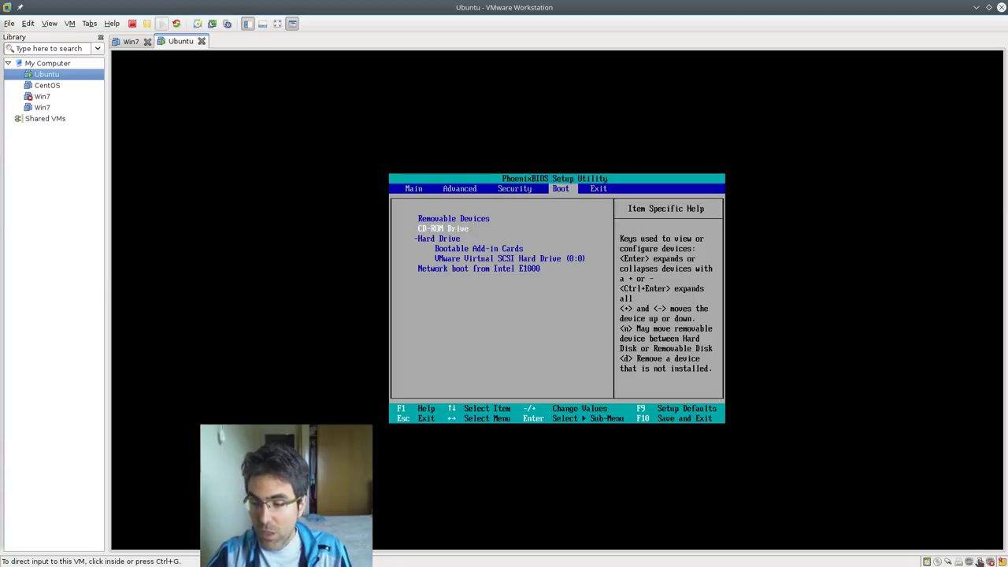
click(470, 238)
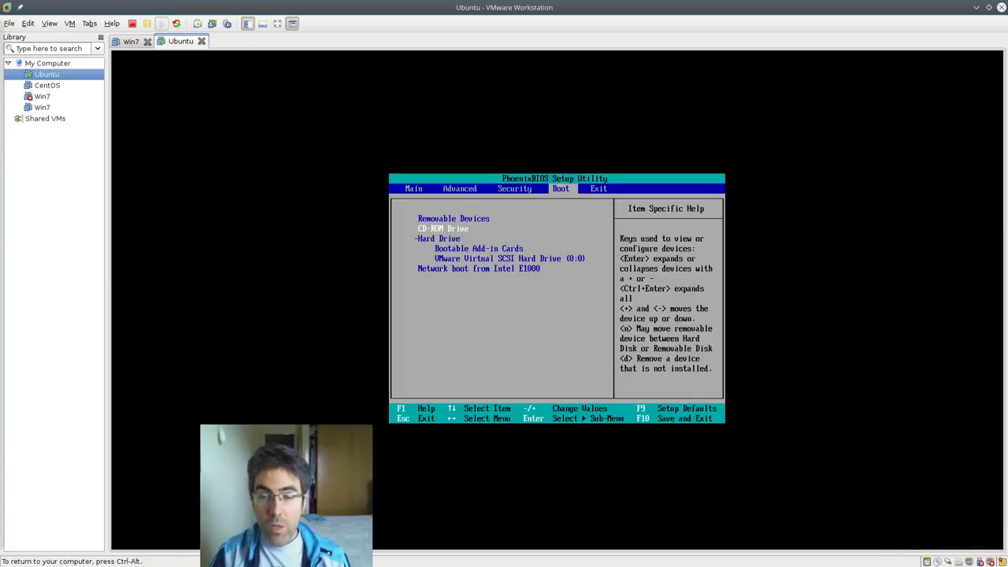
key(ctrl+alt)
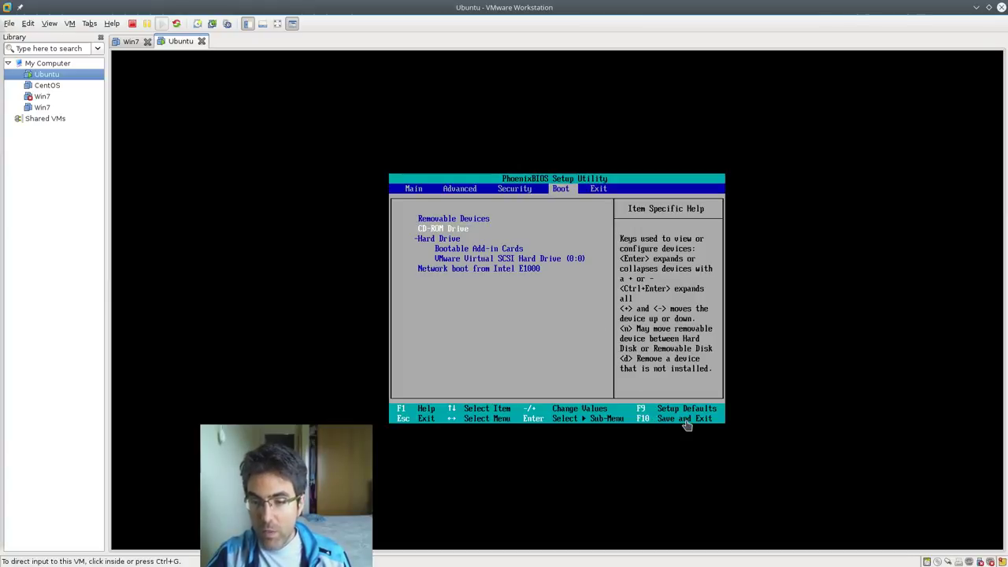
click(492, 269)
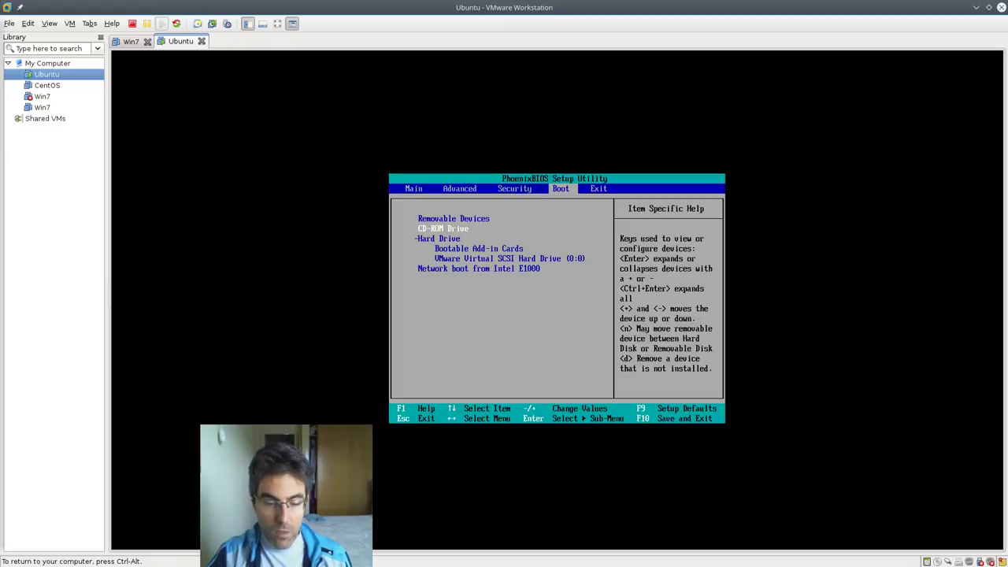
- Save the BIOS changes, reboot, and set the disc's boot language to Español
key(F10)
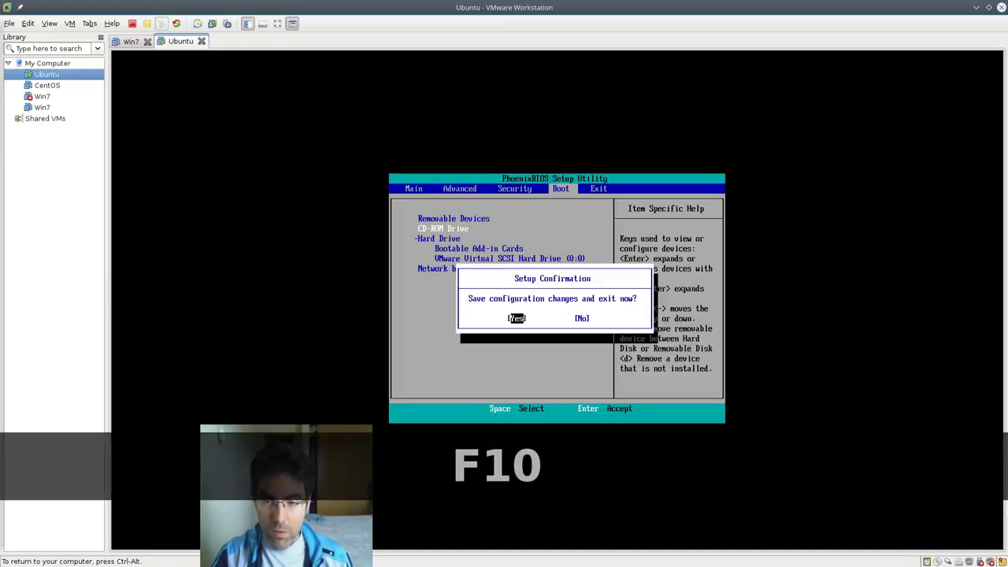
key(Return)
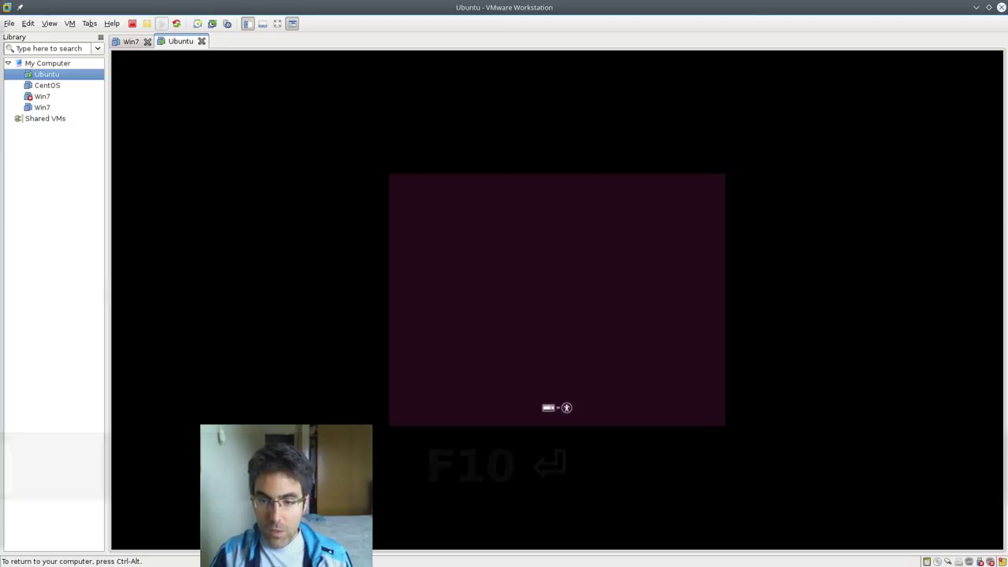
key(F2)
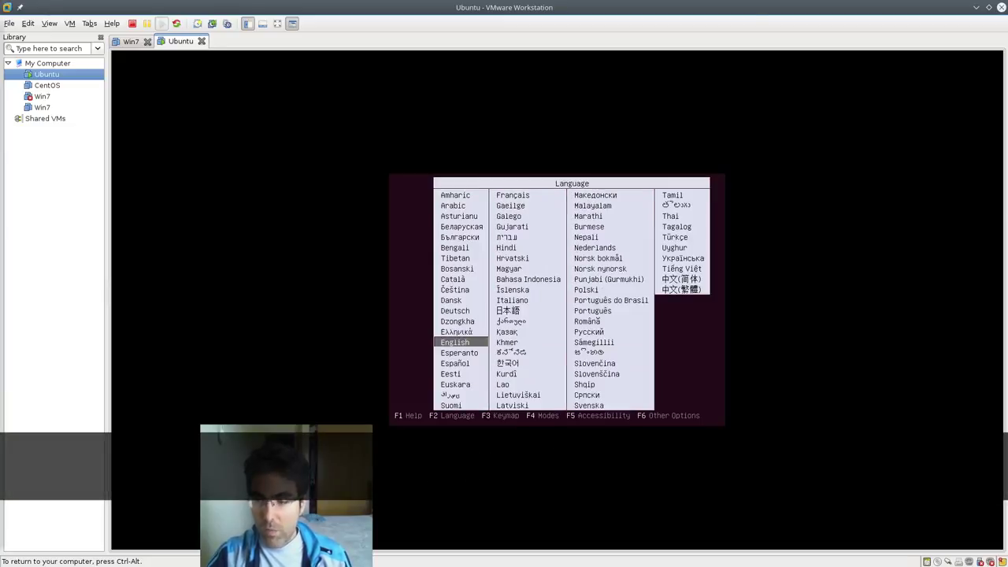
key(ctrl+alt)
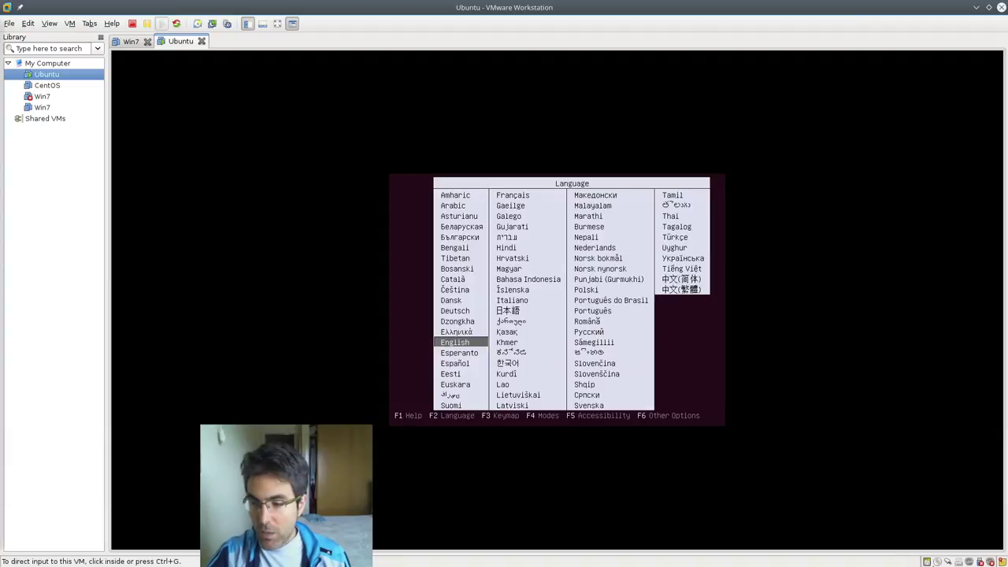
click(795, 504)
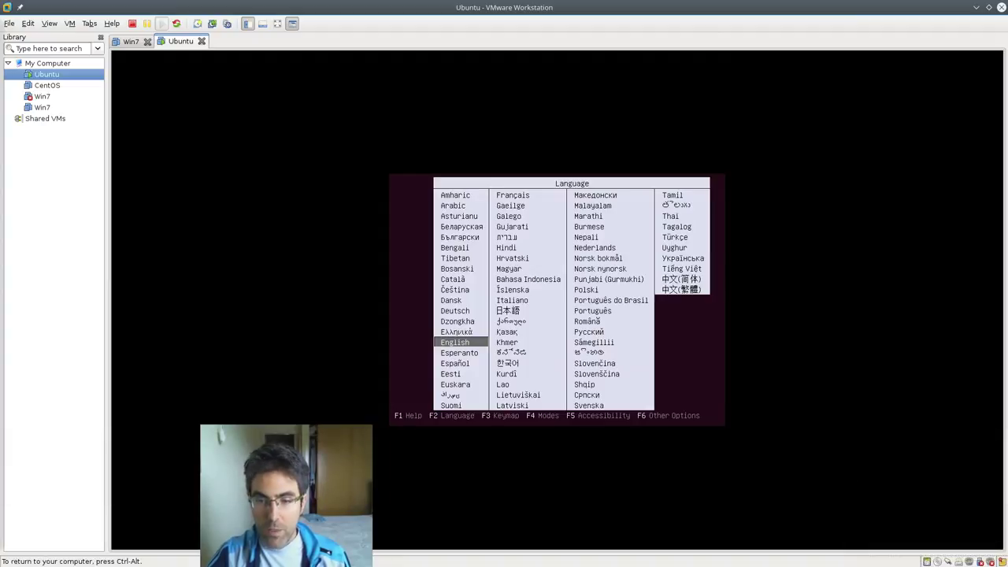
key(Down)
key(Down)
key(Return)
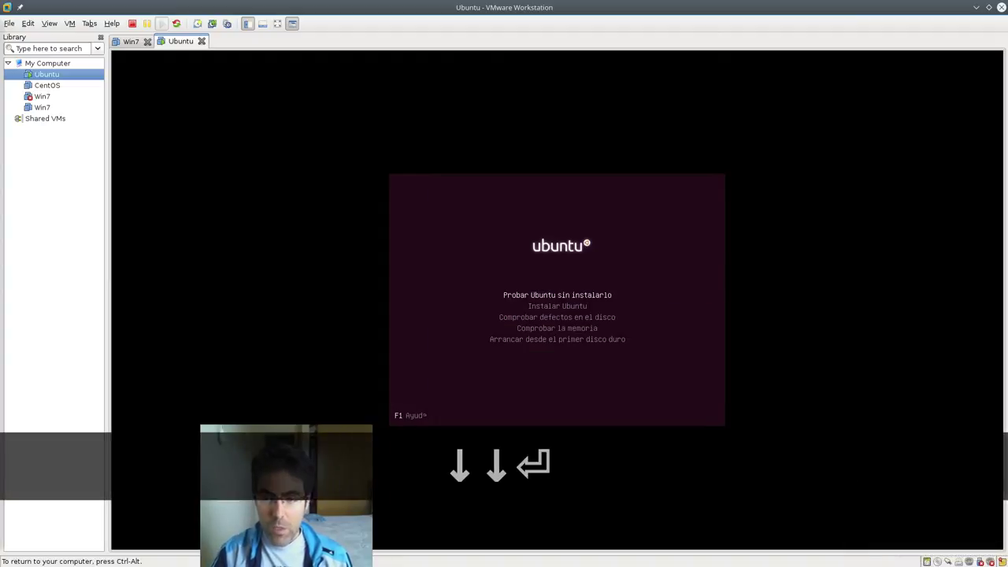
- Choose Instalar Ubuntu from the boot menu to start the installer
key(Down)
key(Return)
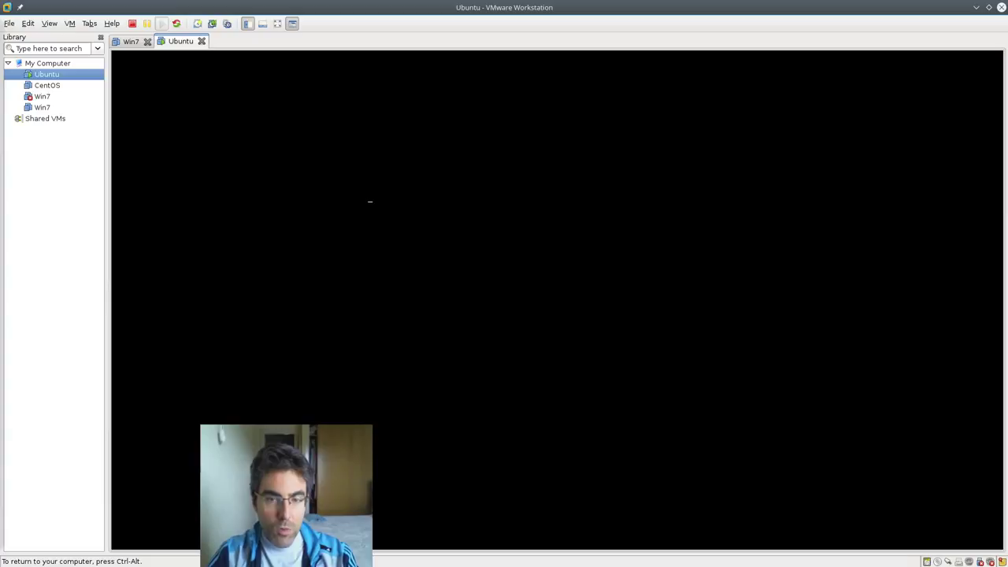
key(ctrl+alt)
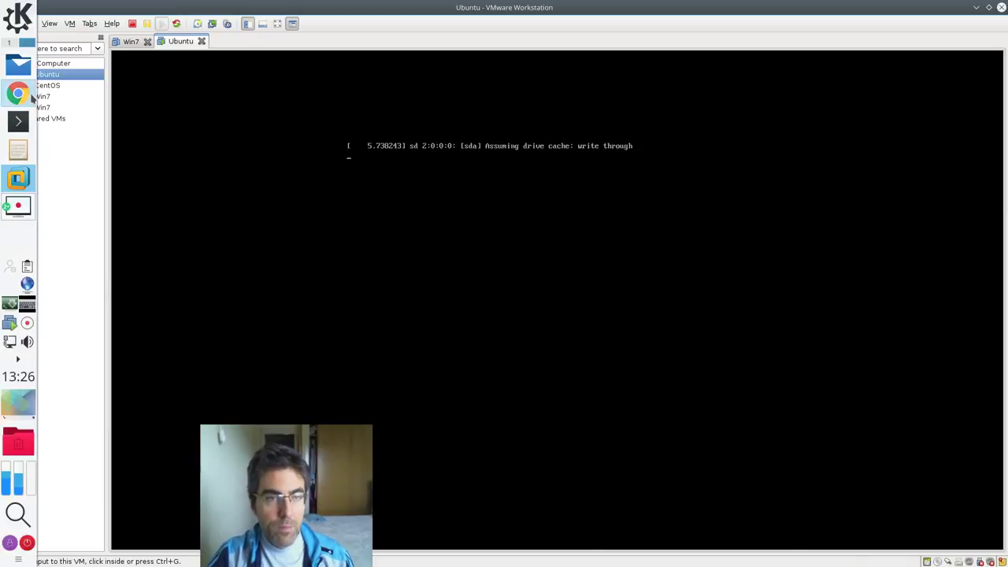
- Scroll the Moodle course page in Chrome to locate the Secuencia de arranque link
click(30, 95)
scroll(504, 298, up, 3)
scroll(504, 298, down, 4)
scroll(504, 299, down, 6)
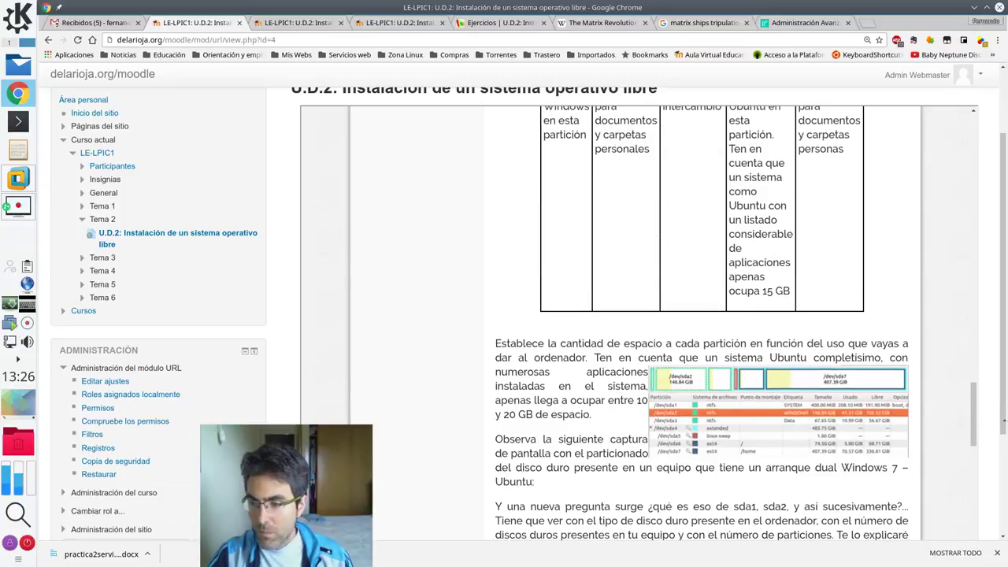
drag(1005, 427, 1004, 366)
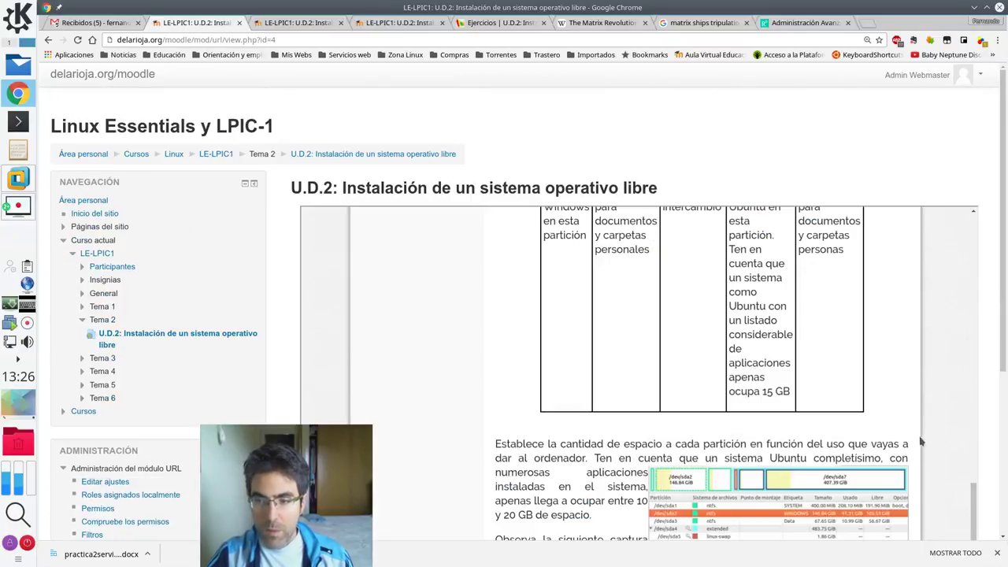
scroll(984, 463, up, 2)
drag(971, 480, 973, 252)
scroll(638, 333, down, 2)
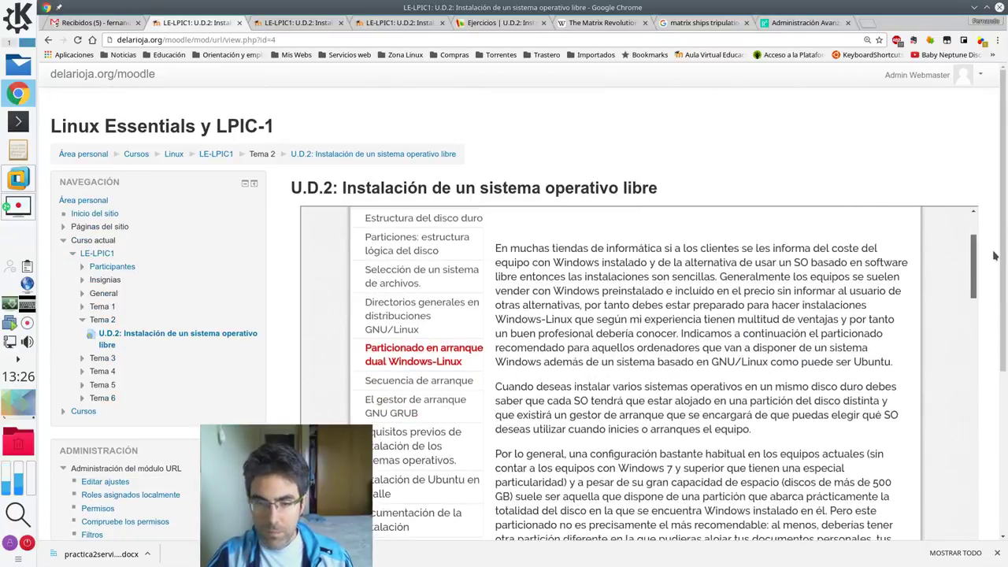
scroll(638, 334, down, 3)
- Open the Secuencia de arranque page and highlight BIOS in its boot steps
click(434, 272)
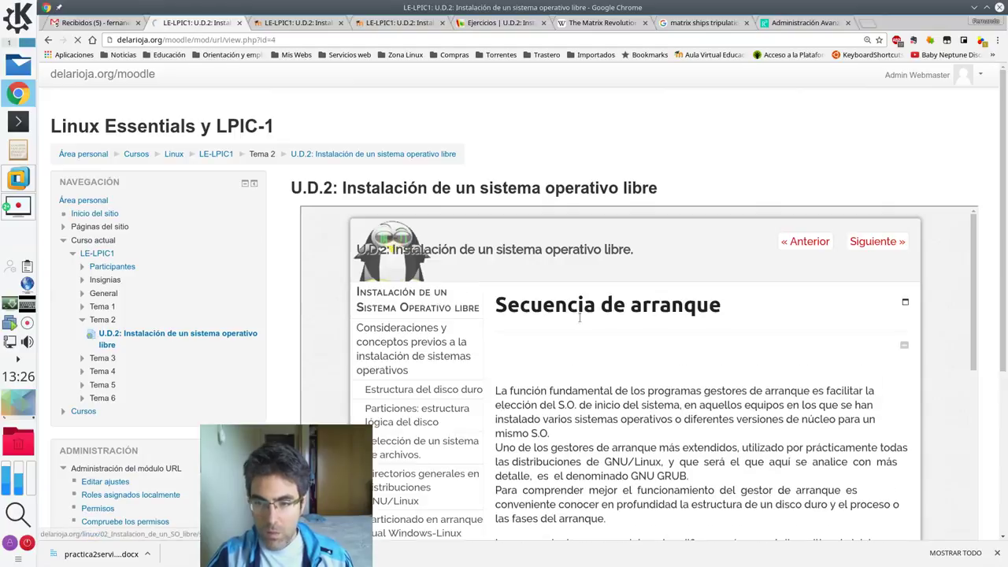
scroll(751, 432, down, 5)
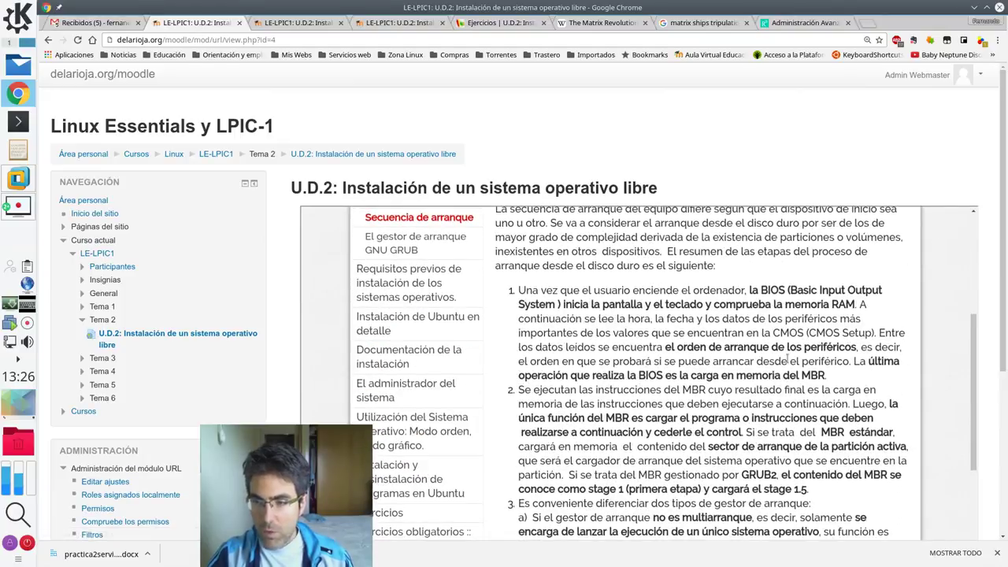
drag(761, 289, 787, 290)
drag(781, 333, 788, 333)
scroll(780, 361, down, 1)
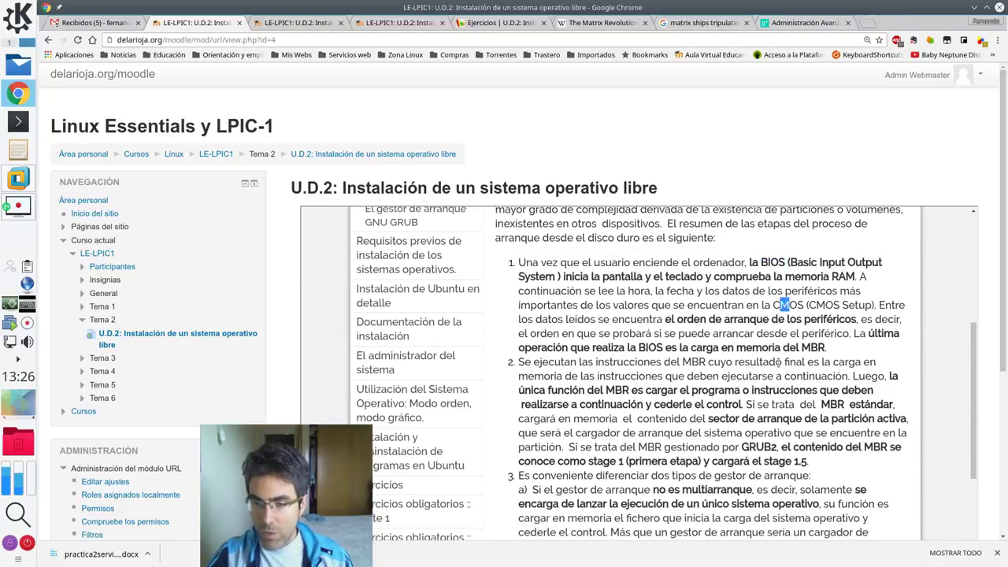
scroll(780, 361, up, 2)
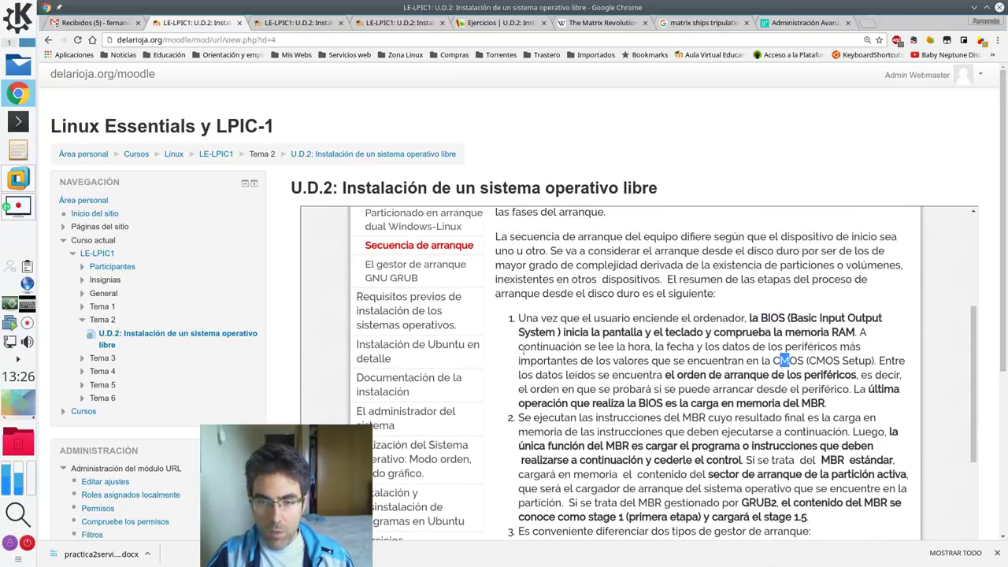
scroll(520, 350, down, 3)
scroll(473, 330, down, 7)
- Open Ejercicios obligatorios :: parte 1 and highlight 'Algo más' in exercise 2
click(431, 289)
scroll(769, 392, down, 4)
scroll(769, 392, down, 5)
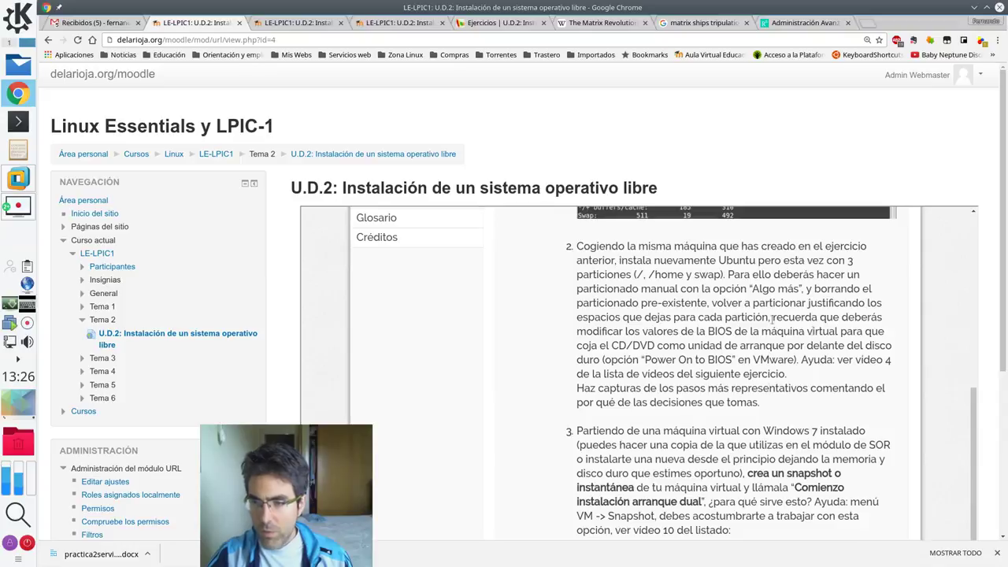
drag(752, 288, 800, 289)
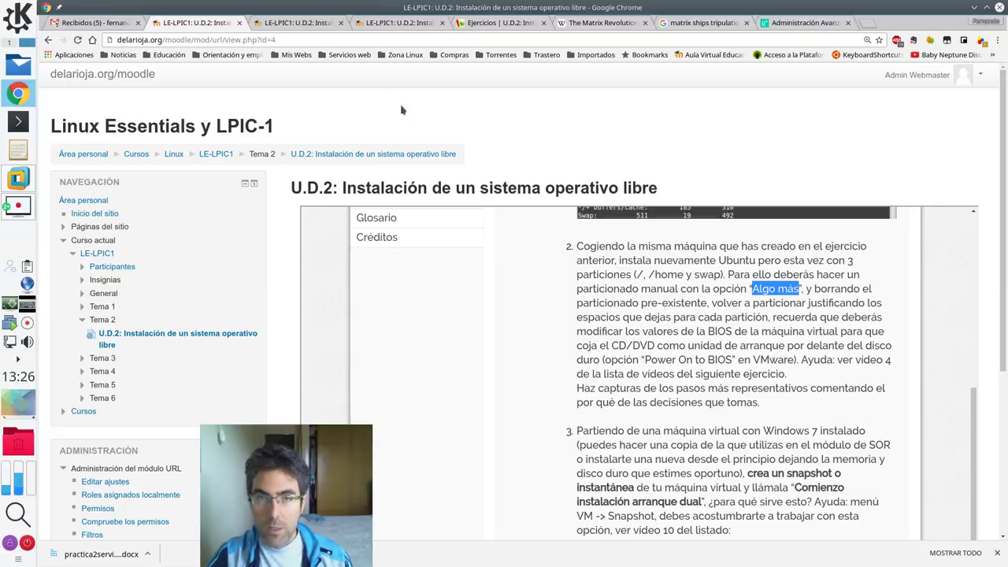
click(21, 176)
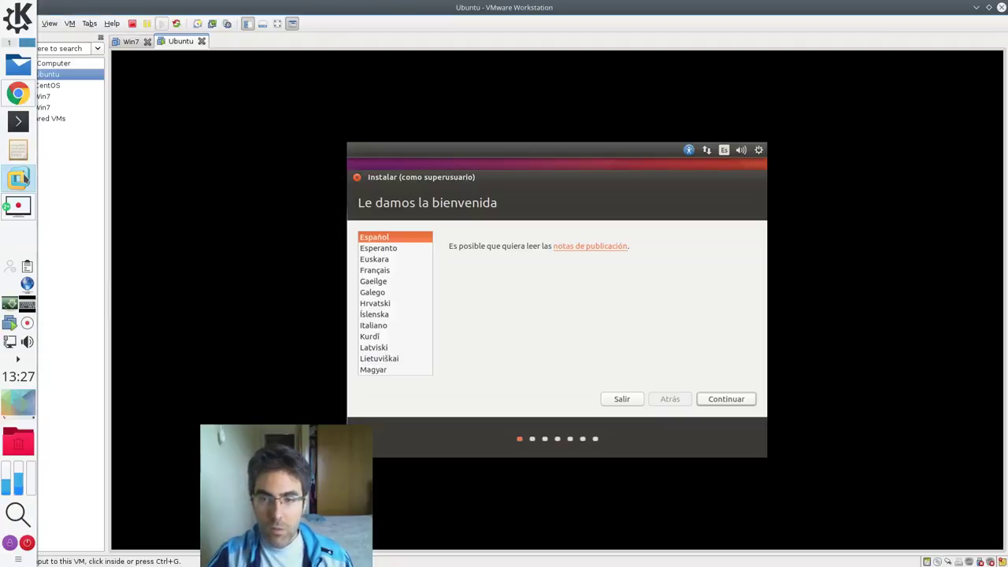
- Continue past the welcome screen and include third-party software in the installation
click(733, 399)
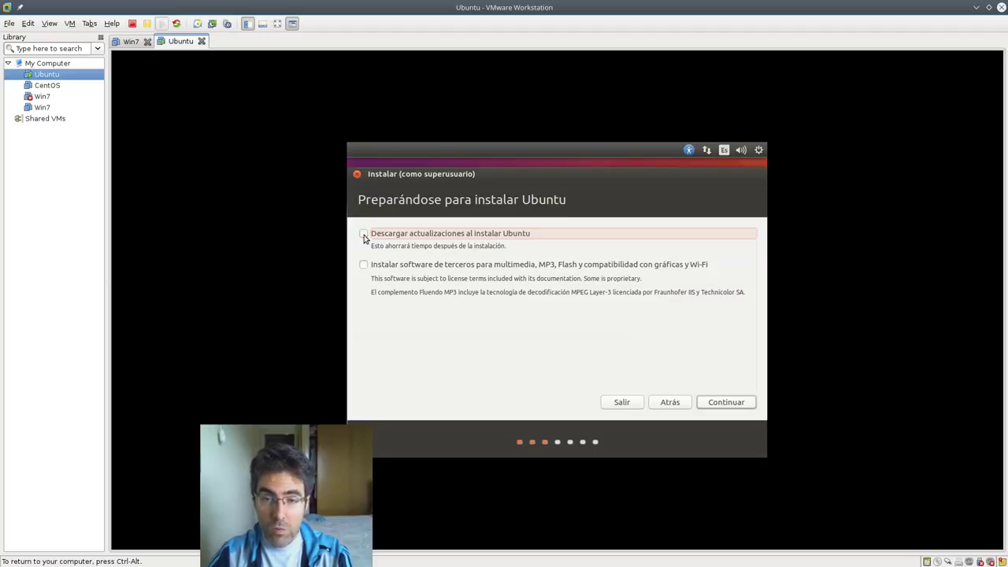
click(363, 267)
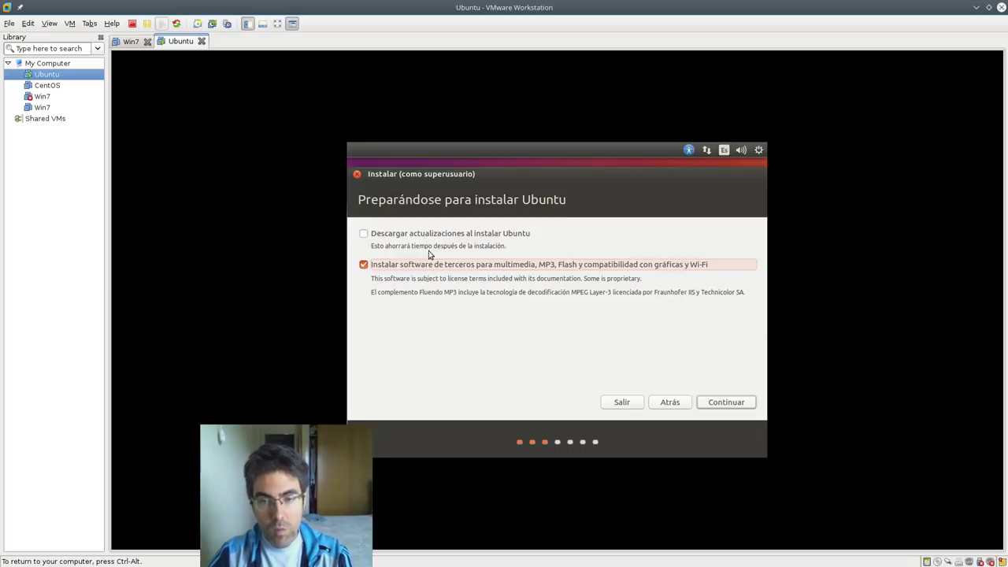
click(719, 402)
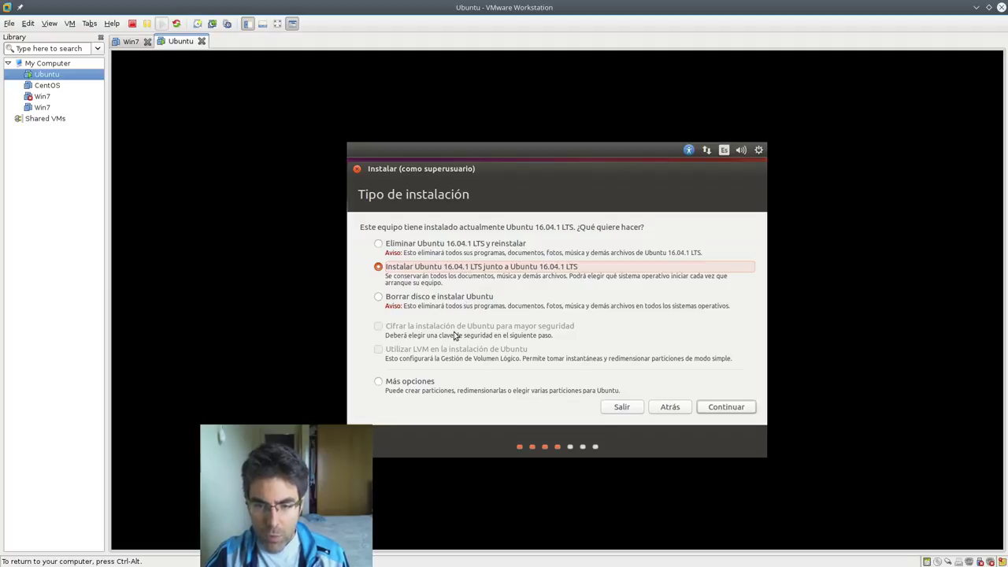
- Choose 'Más opciones' to partition manually and reach the partition editor
click(424, 385)
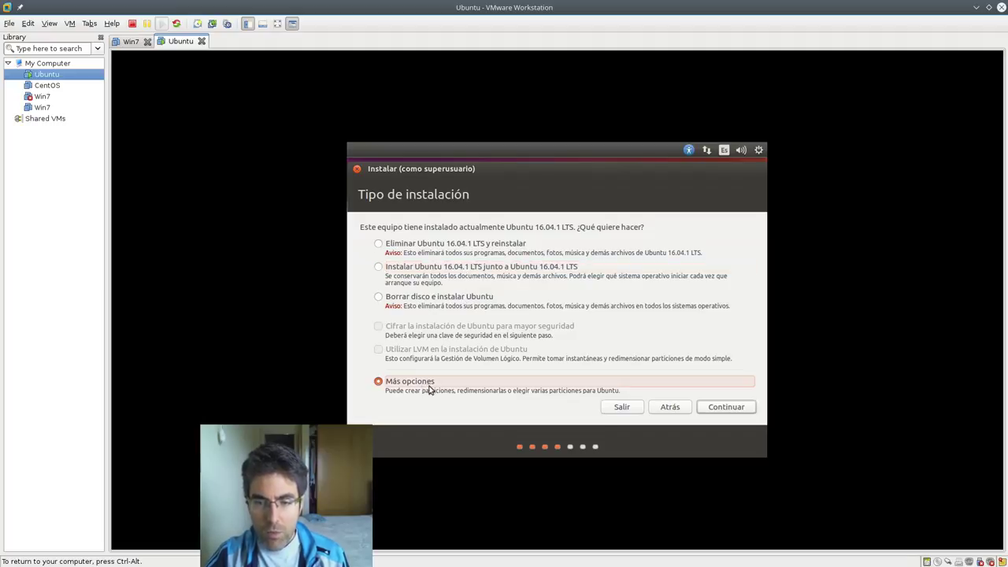
click(742, 406)
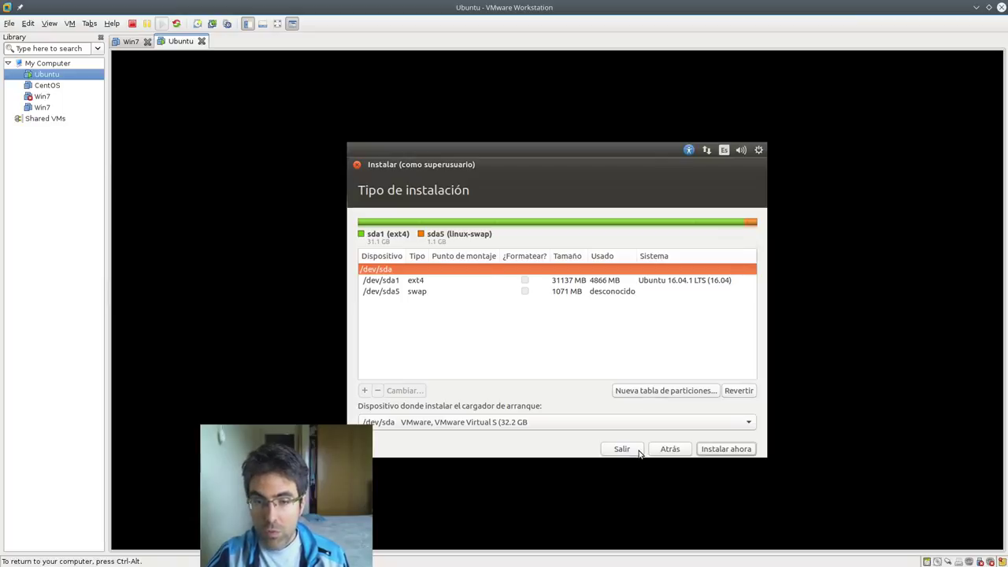
click(69, 24)
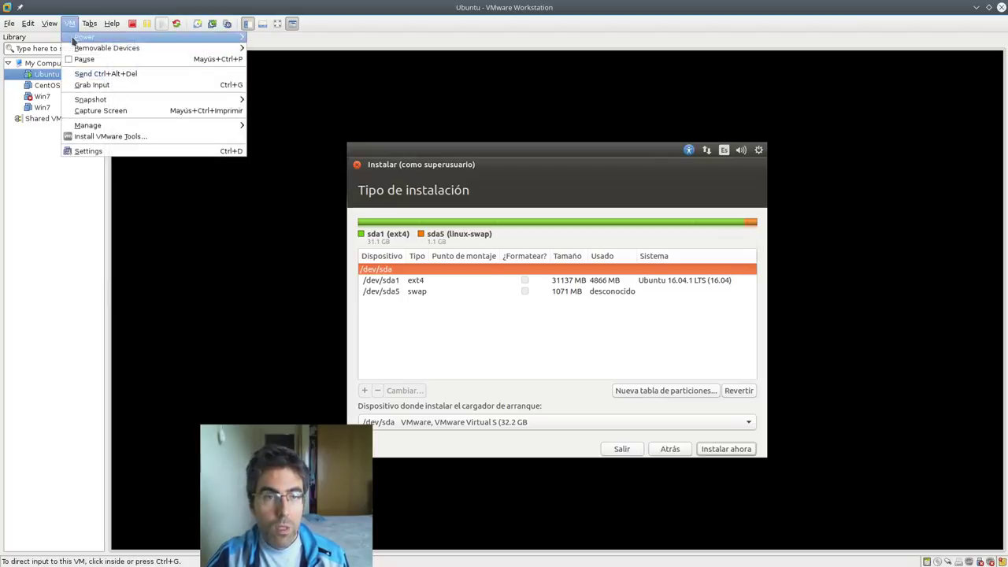
- Add a new 20 GB SCSI hard disk, Ubuntu-0.vmdk, stored as a single file, and save settings
click(104, 152)
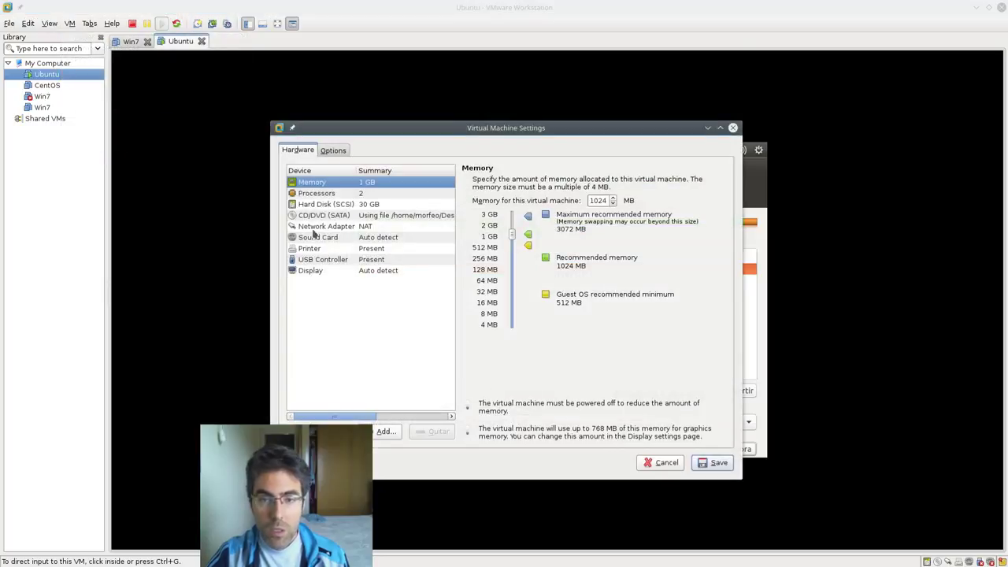
drag(437, 128, 470, 104)
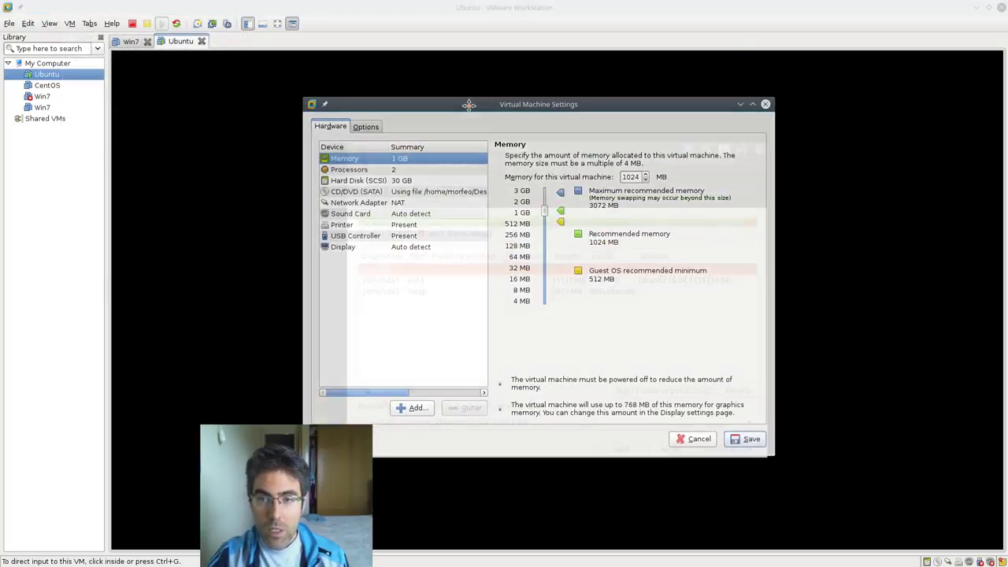
click(420, 412)
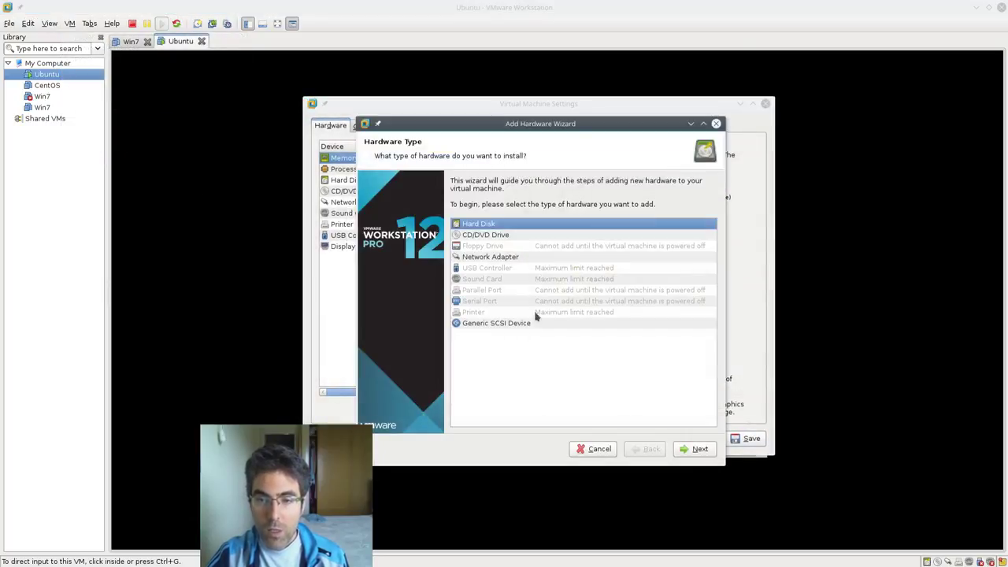
click(699, 451)
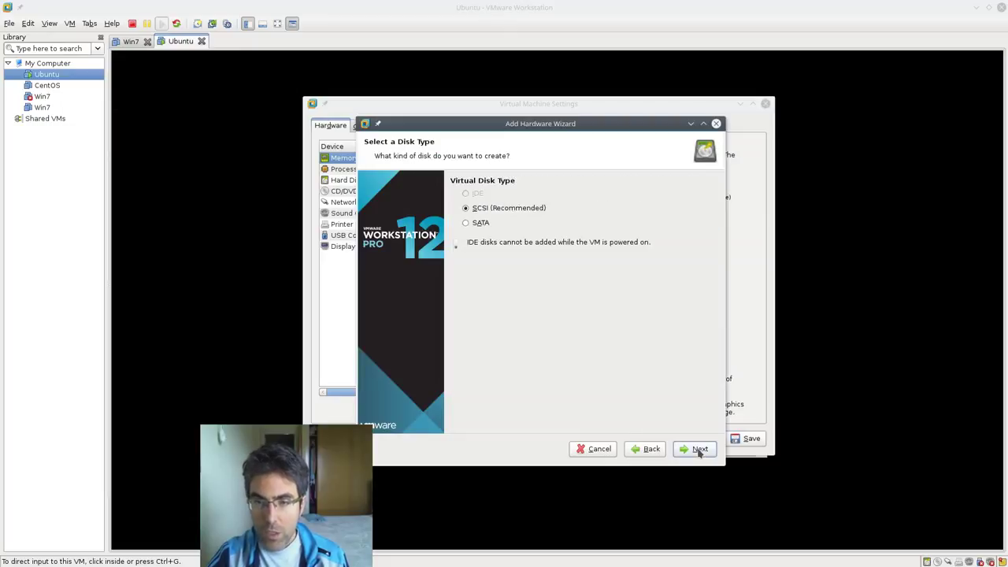
click(697, 450)
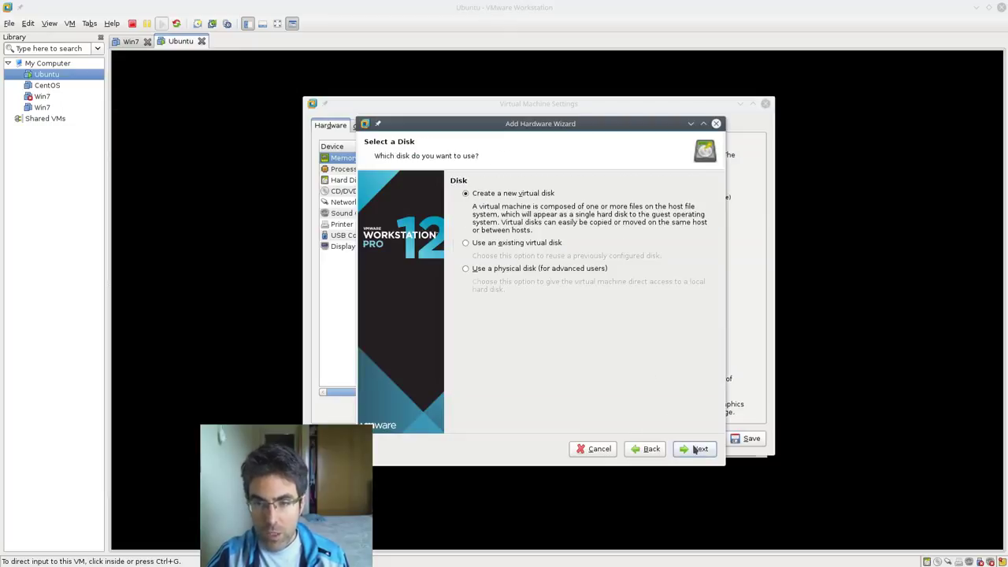
click(696, 450)
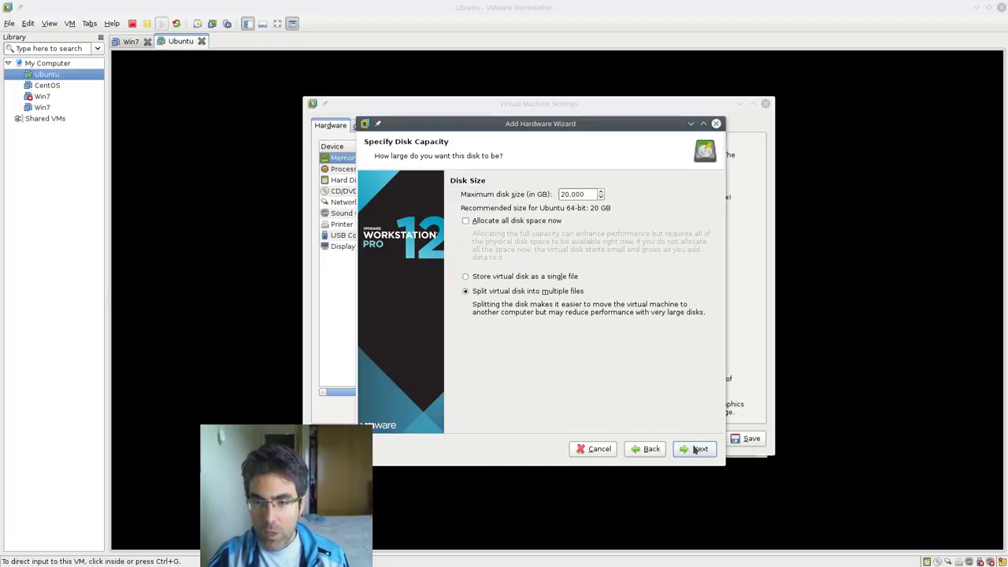
click(577, 278)
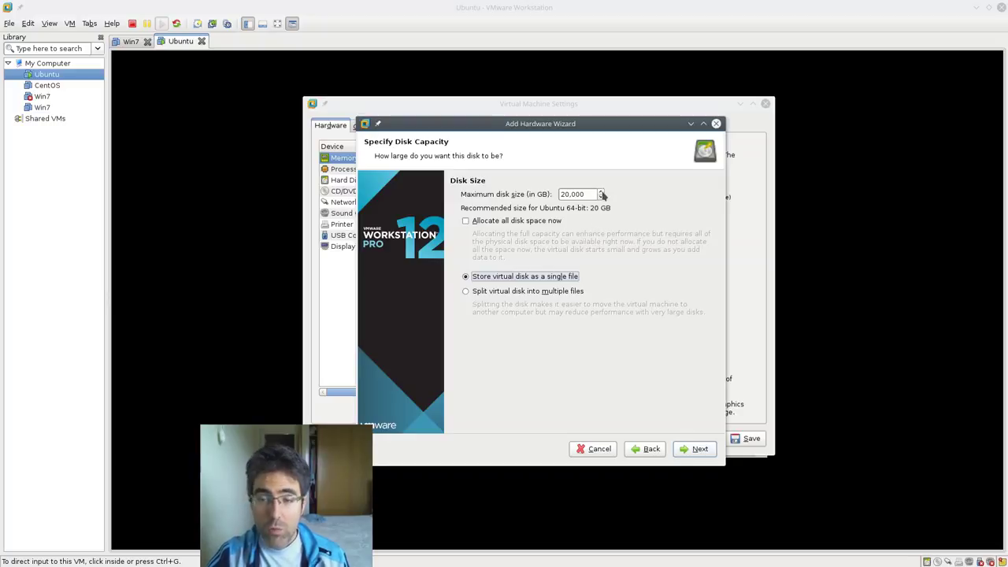
click(696, 450)
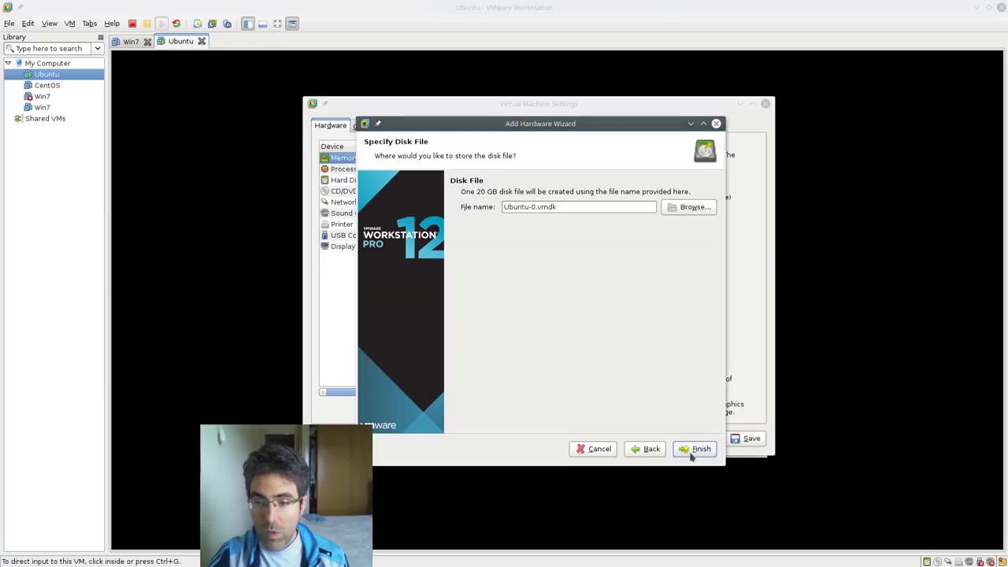
click(696, 449)
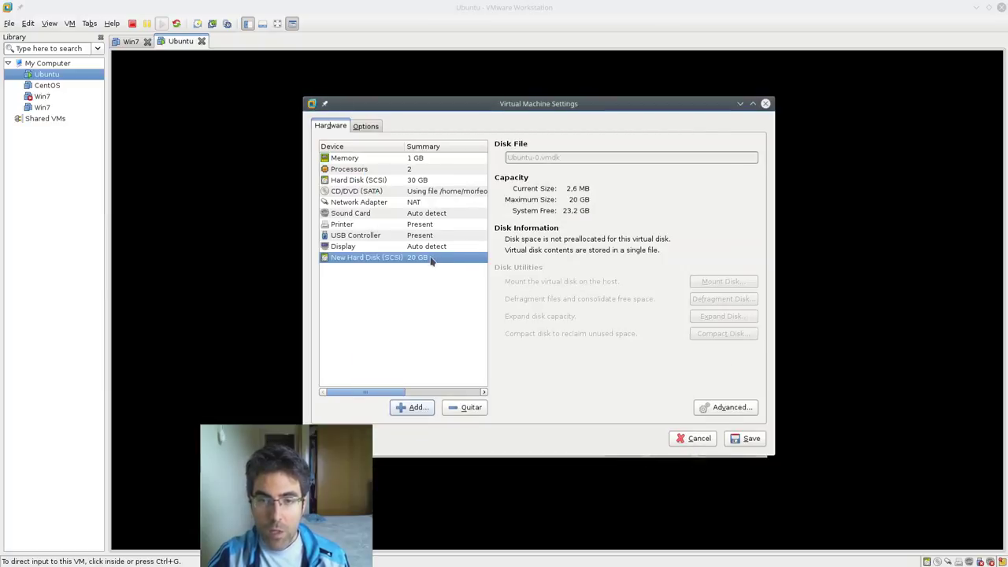
click(745, 441)
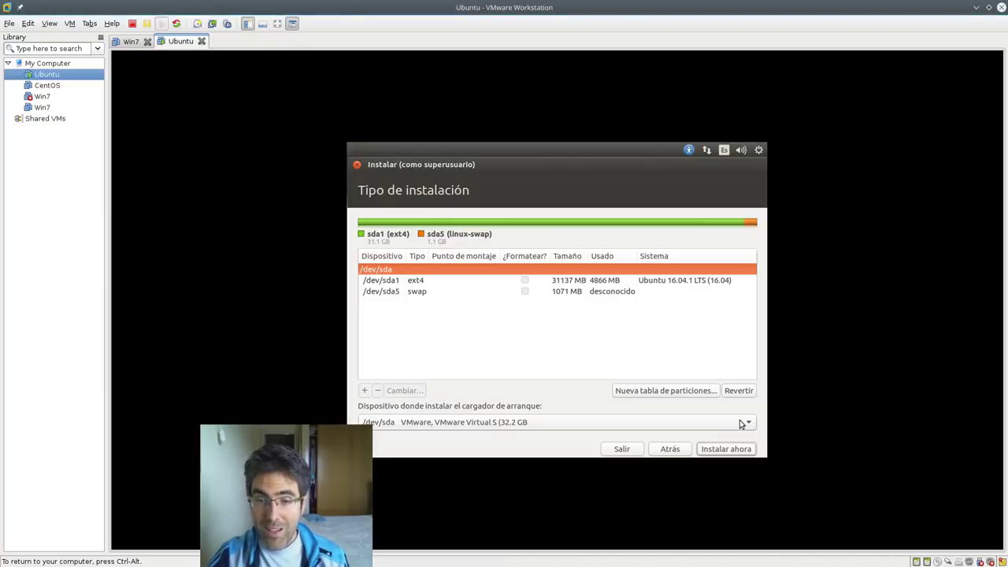
click(740, 424)
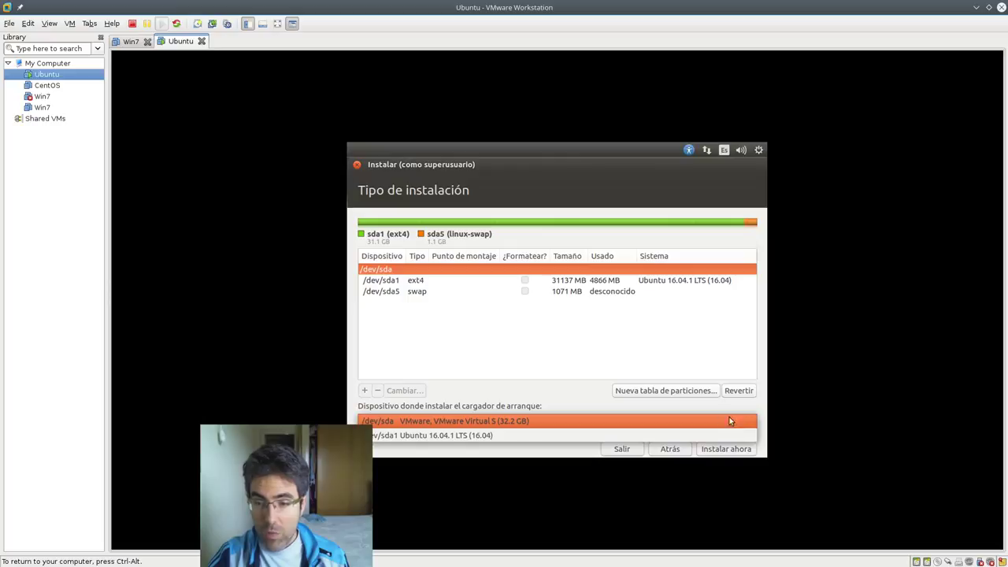
click(545, 393)
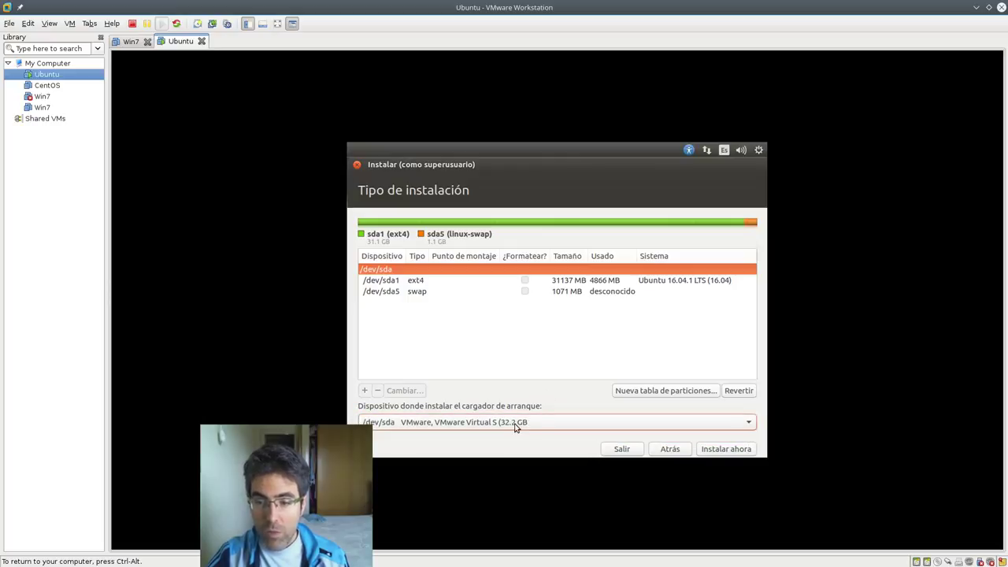
click(670, 449)
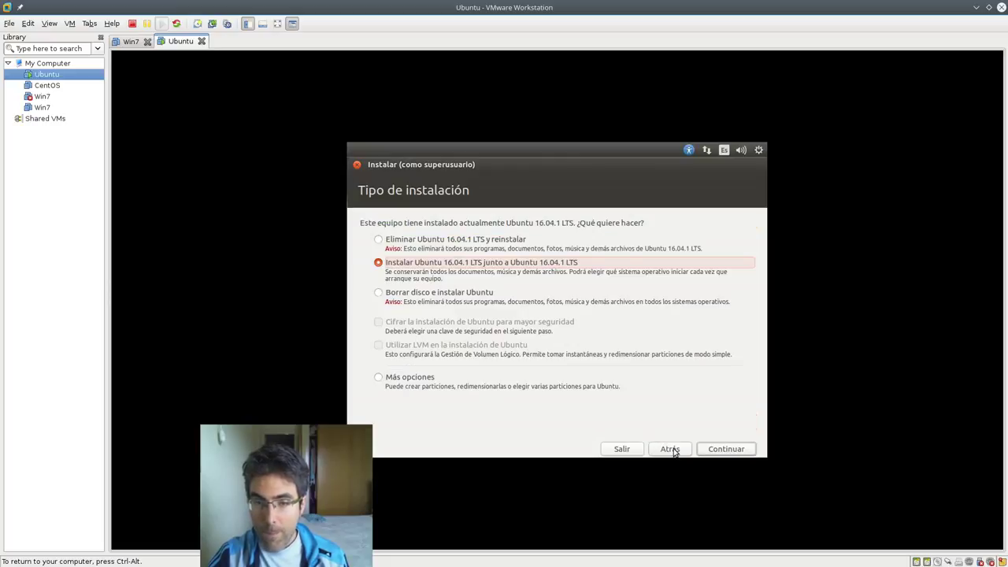
click(409, 380)
click(707, 451)
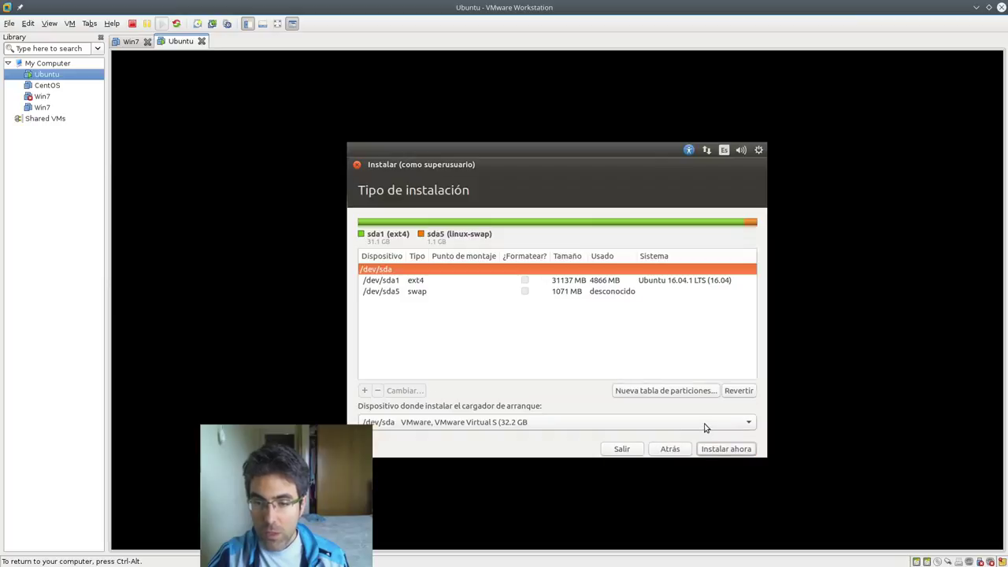
click(708, 422)
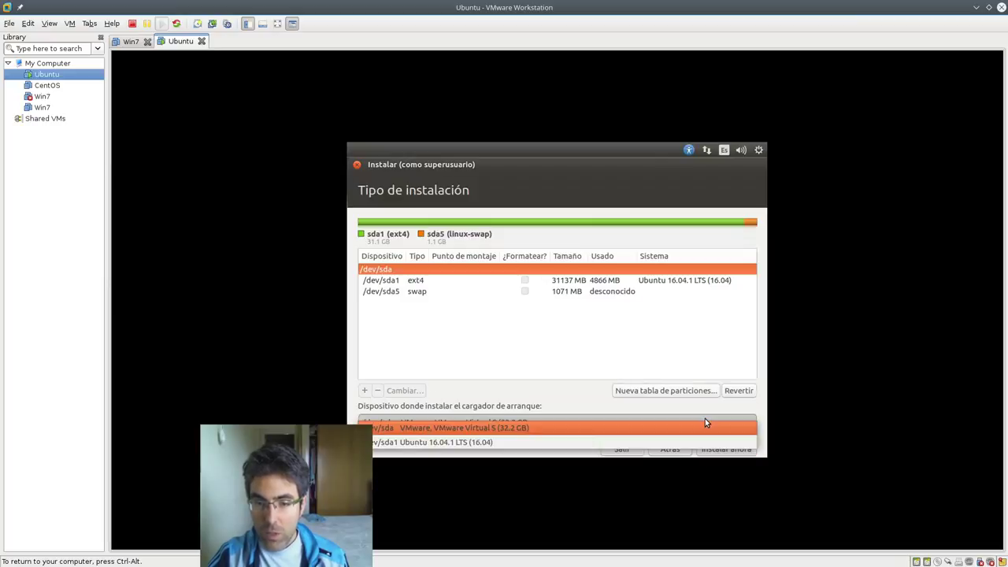
click(564, 398)
key(ctrl+alt)
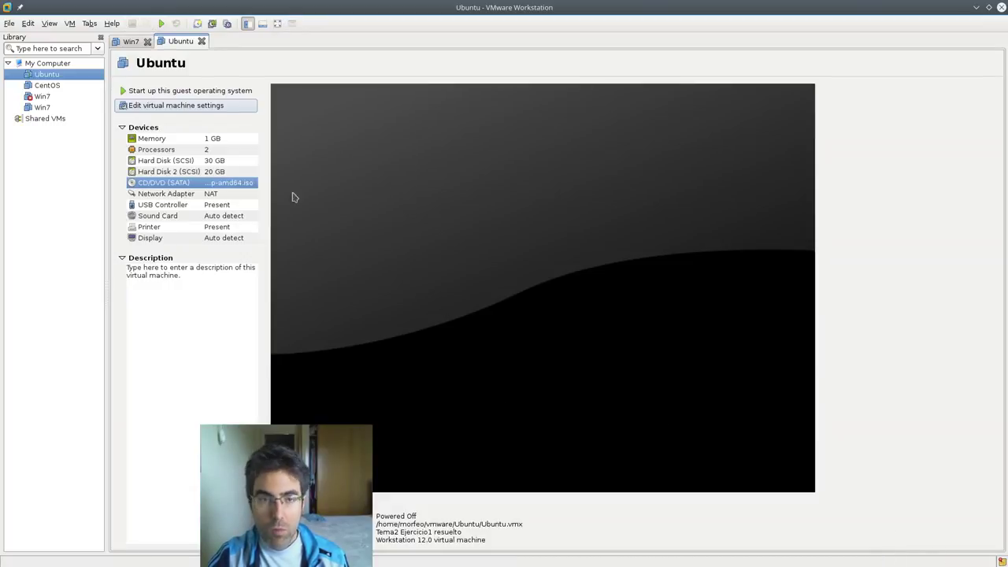
- Power on the Ubuntu VM and boot 'Instalar Ubuntu' with Español as the boot language
click(225, 92)
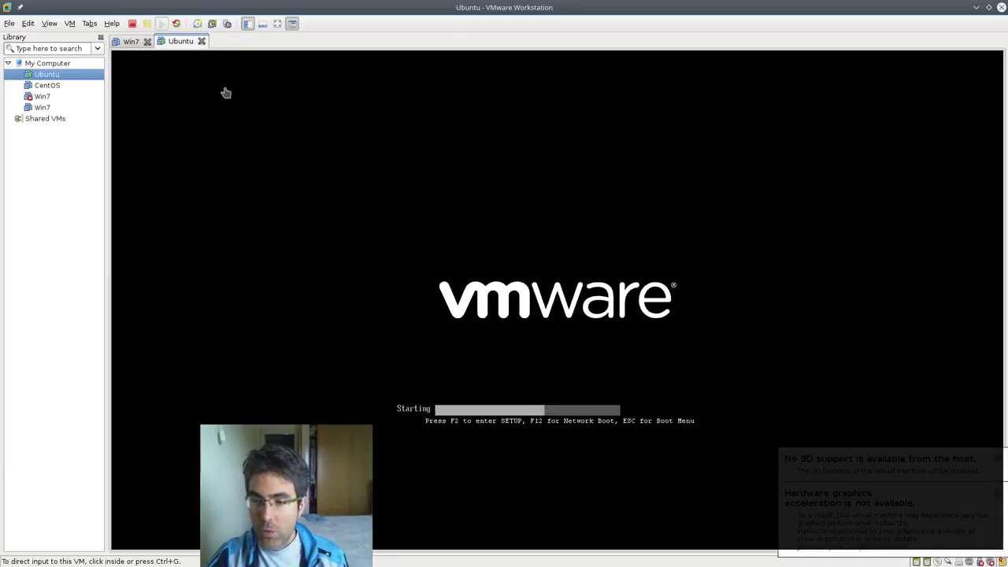
click(521, 322)
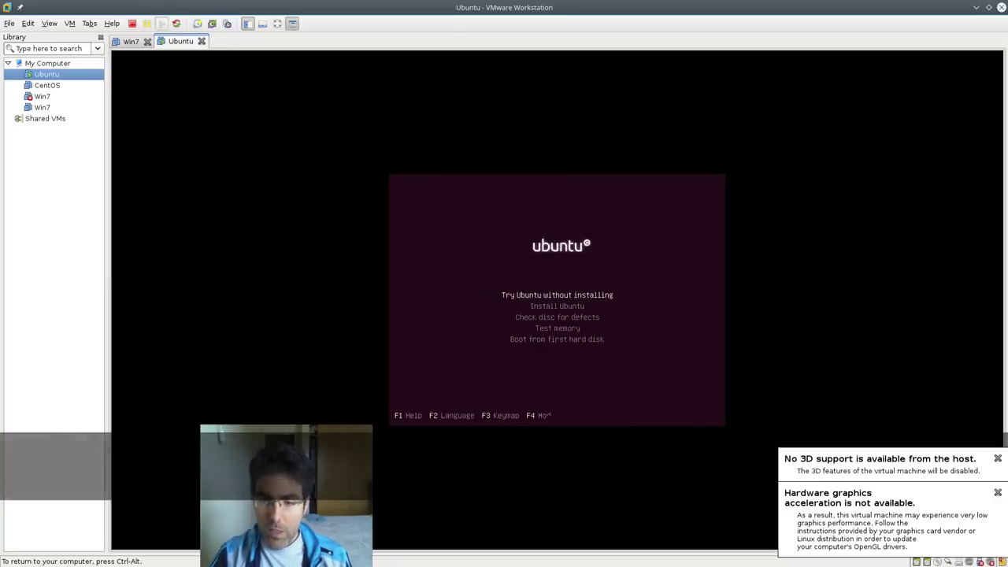
key(Down)
key(Down)
key(Return)
key(Down)
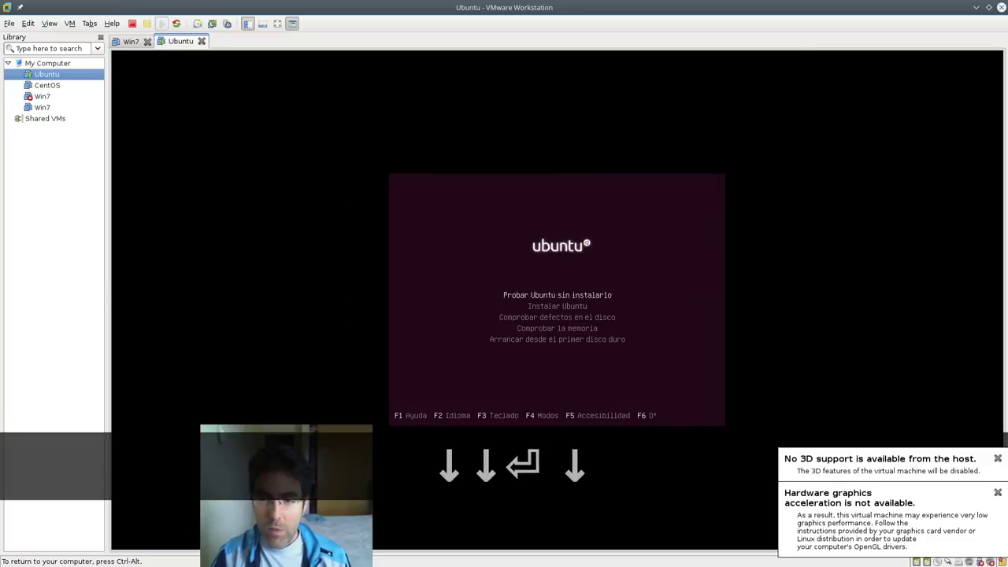
key(Return)
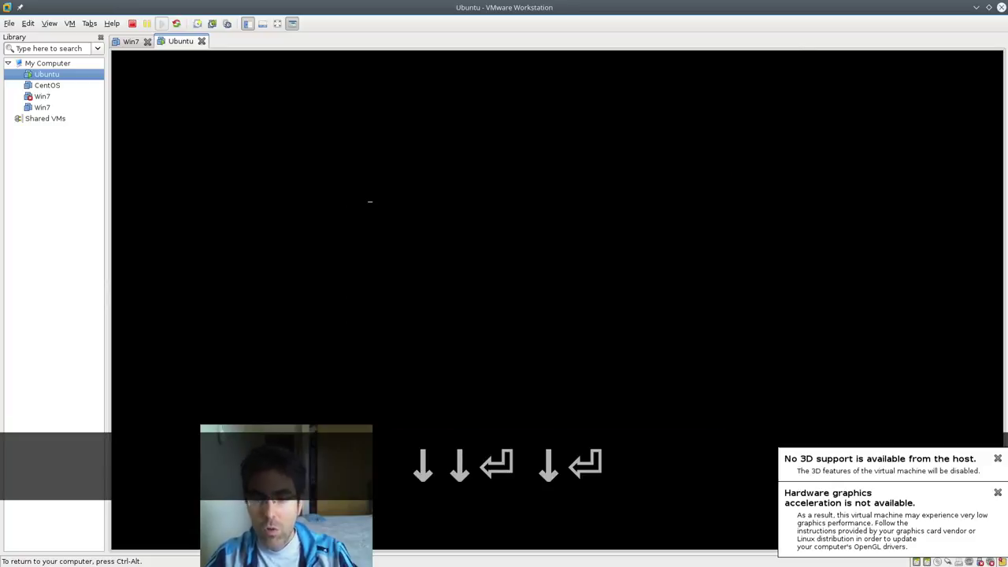
key(ctrl+alt)
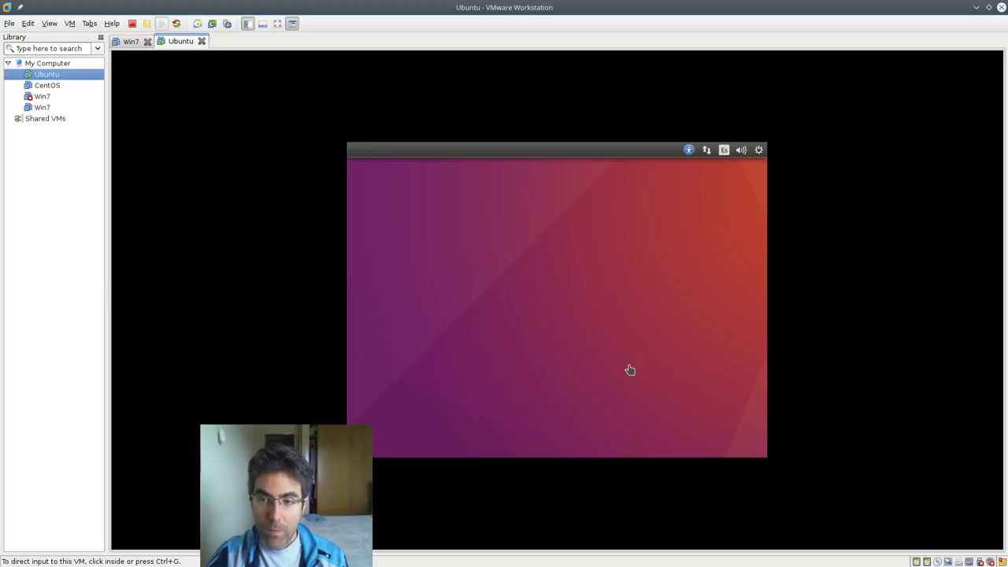
- Include third-party software and choose 'Más opciones' to reach the manual partition editor
click(715, 399)
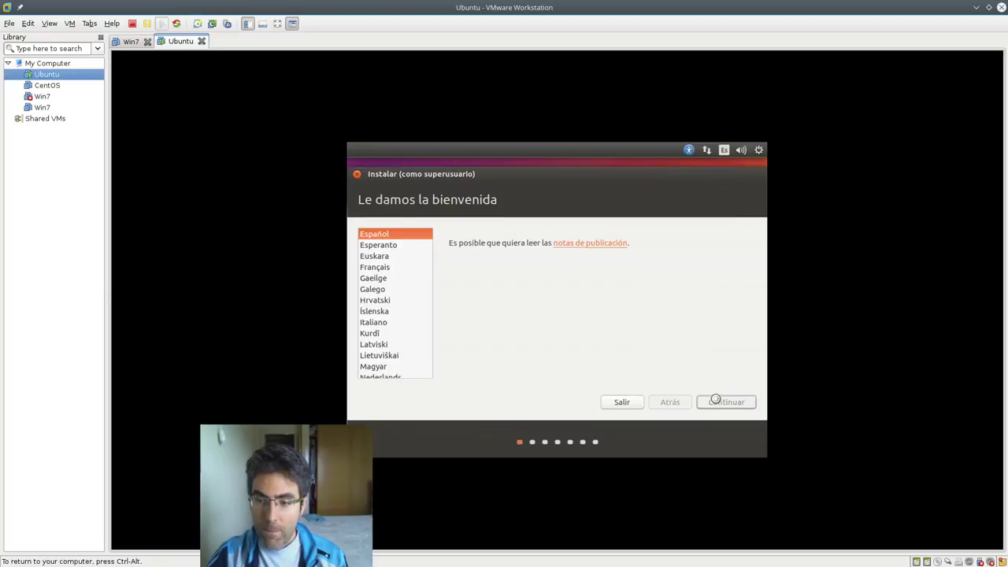
click(492, 268)
click(739, 404)
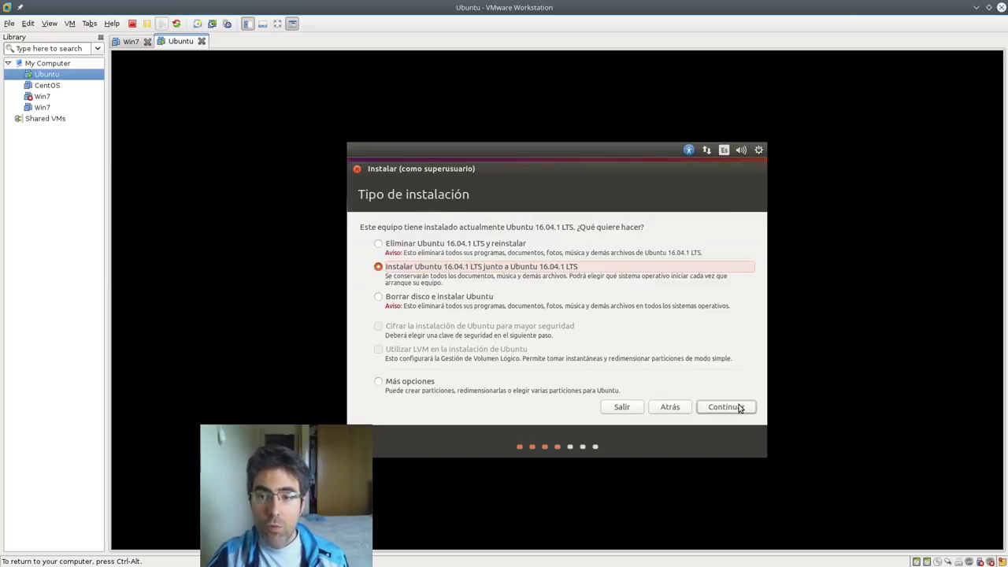
click(437, 384)
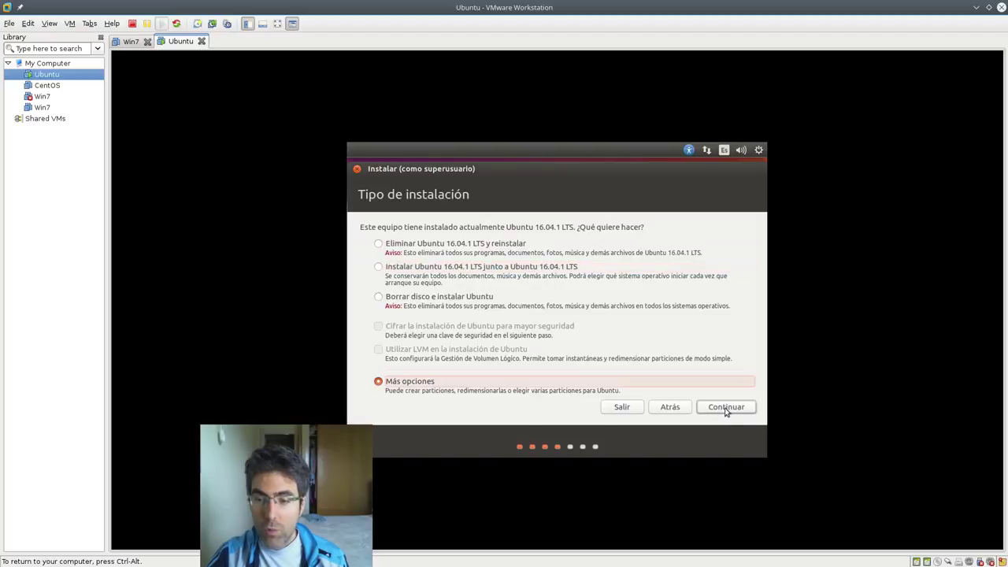
click(726, 408)
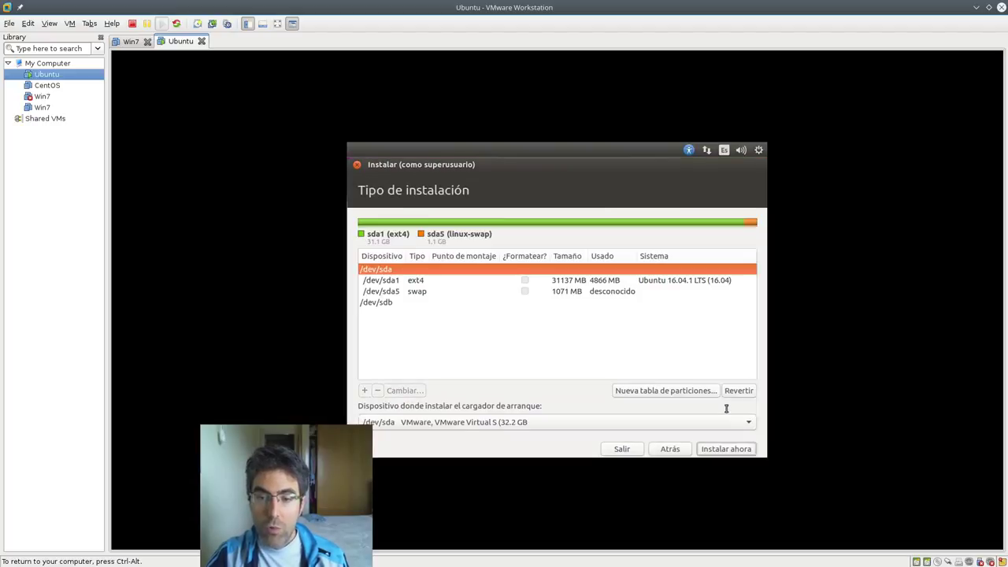
- Review the sda partitions, then request a new empty partition table on /dev/sdb
click(434, 285)
click(431, 294)
click(421, 303)
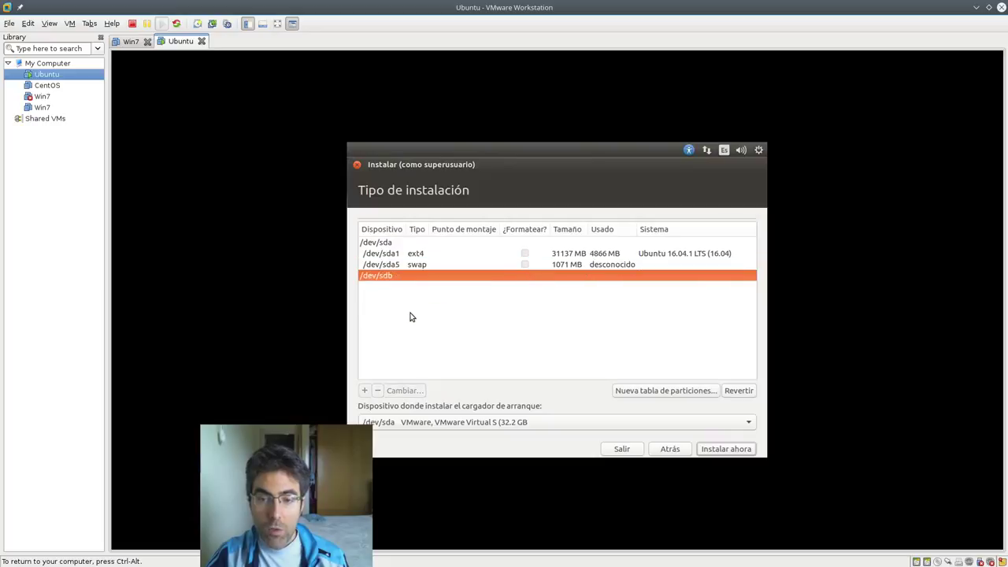
click(430, 254)
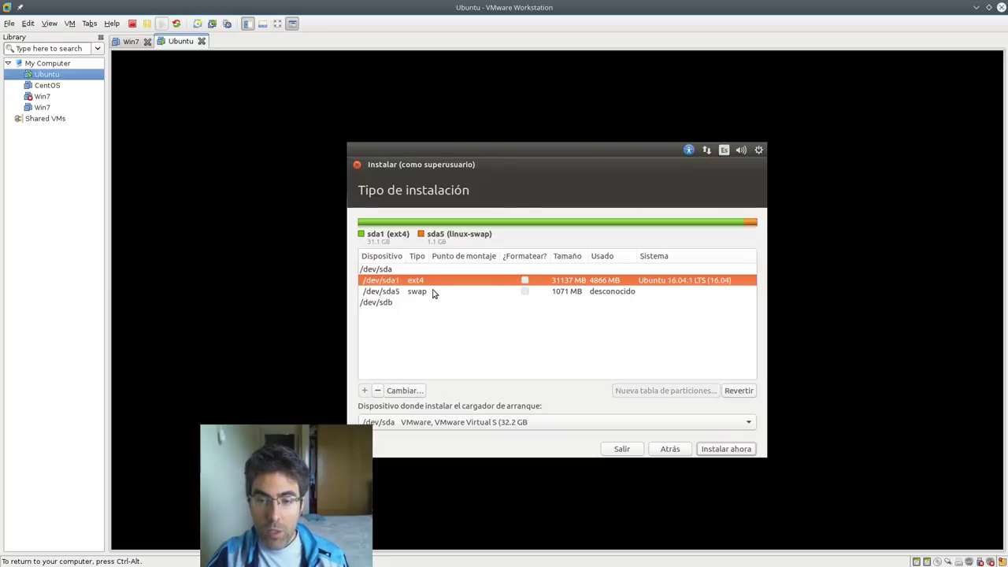
click(431, 290)
click(421, 304)
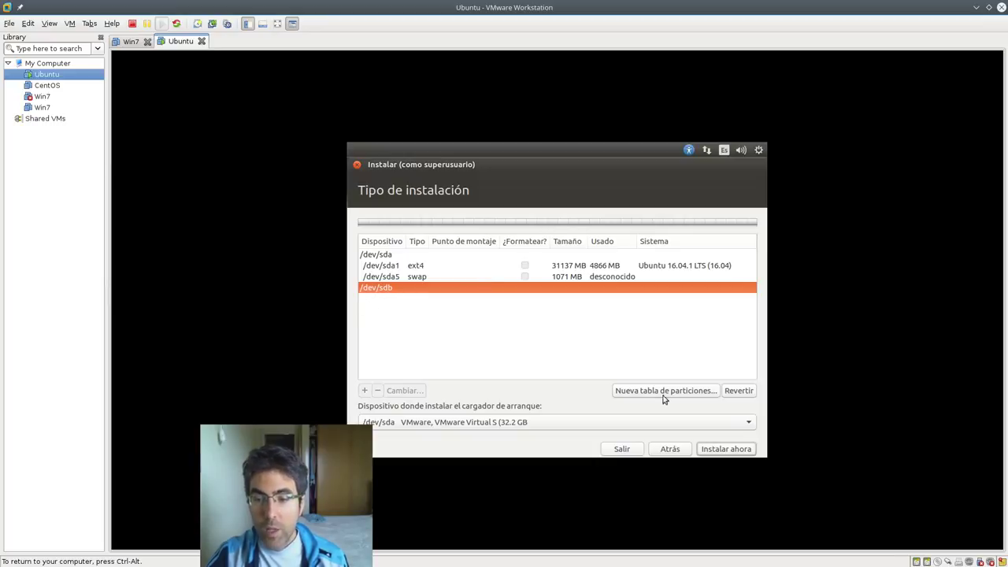
click(436, 278)
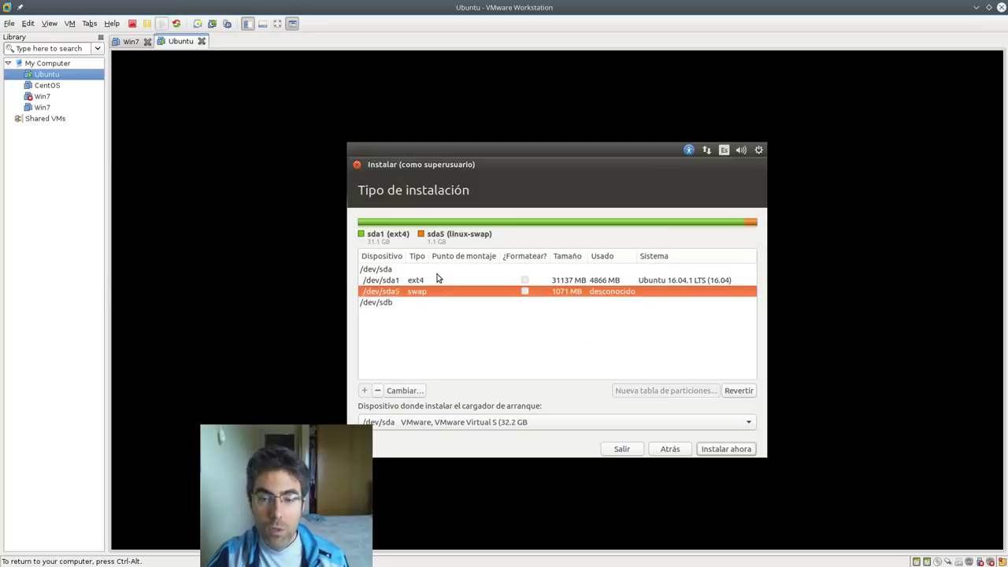
click(437, 271)
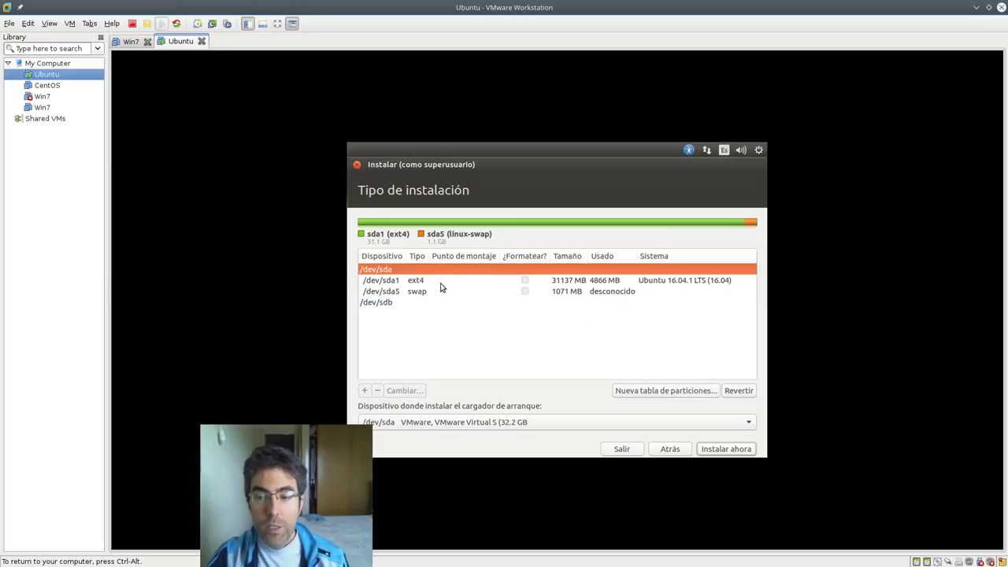
click(435, 301)
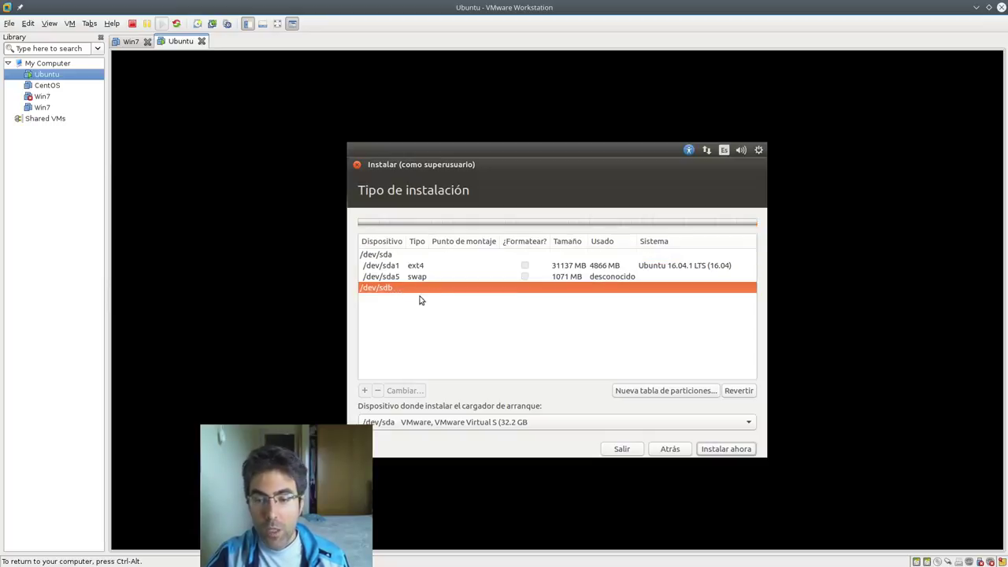
click(652, 393)
drag(455, 332, 526, 332)
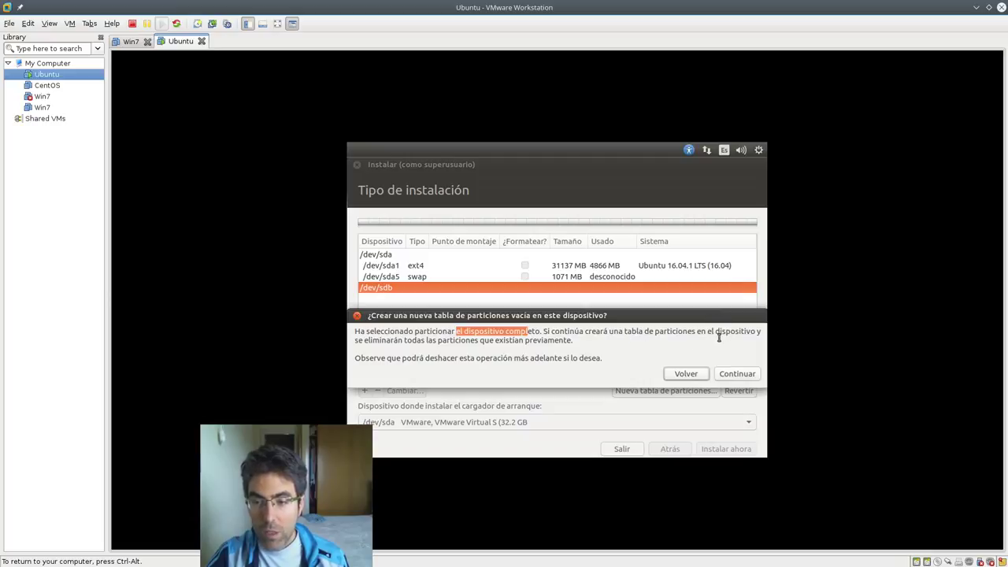
- Confirm the empty partition table on /dev/sdb, leaving 21474 MB free
click(736, 374)
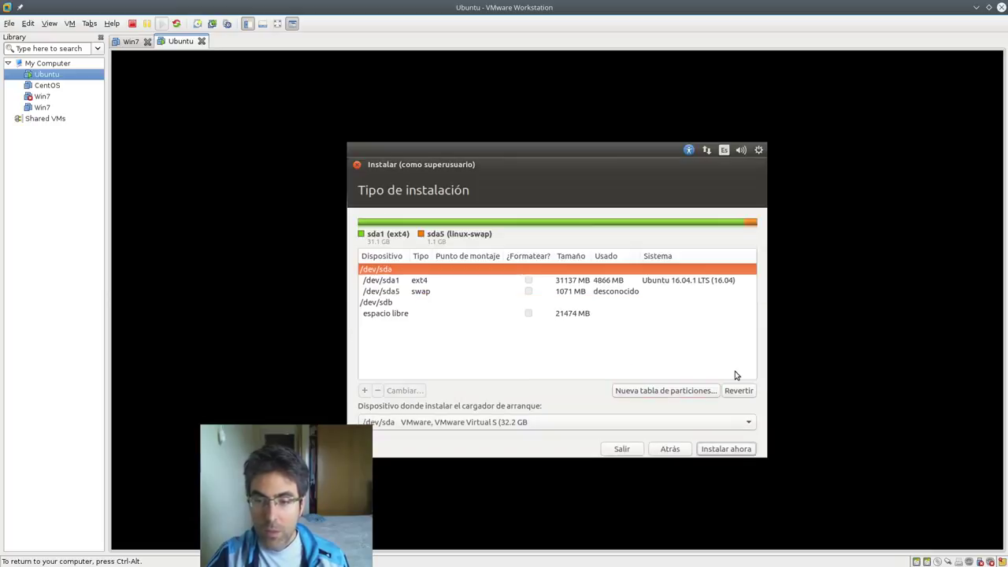
click(393, 315)
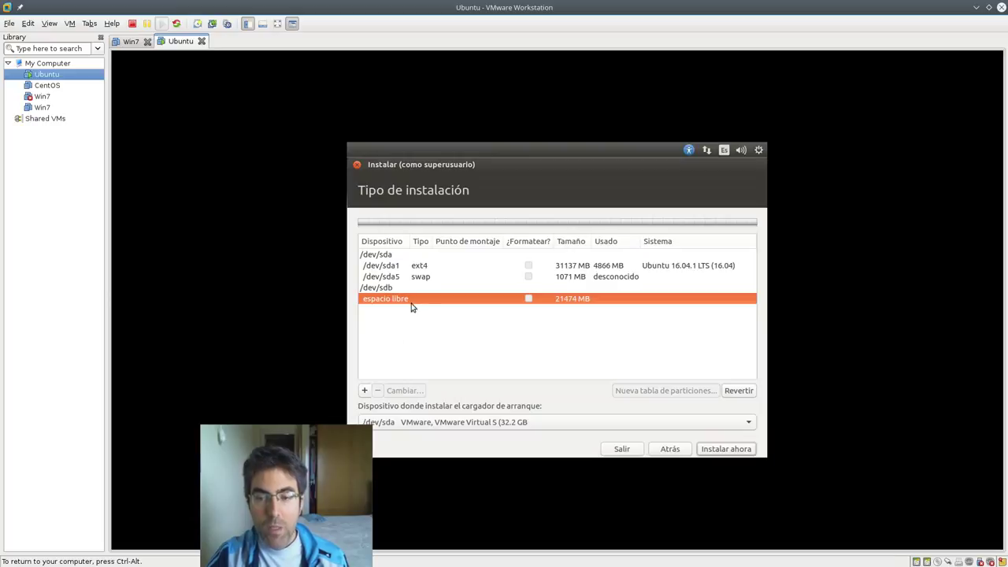
click(400, 297)
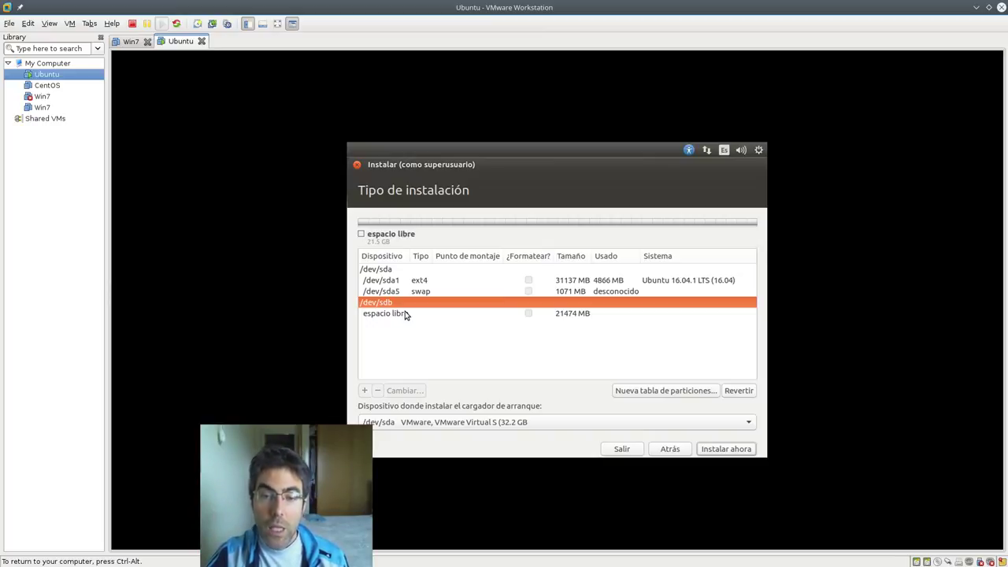
click(406, 314)
- Delete the sda5 swap partition and the sda1 partition from /dev/sda
click(408, 285)
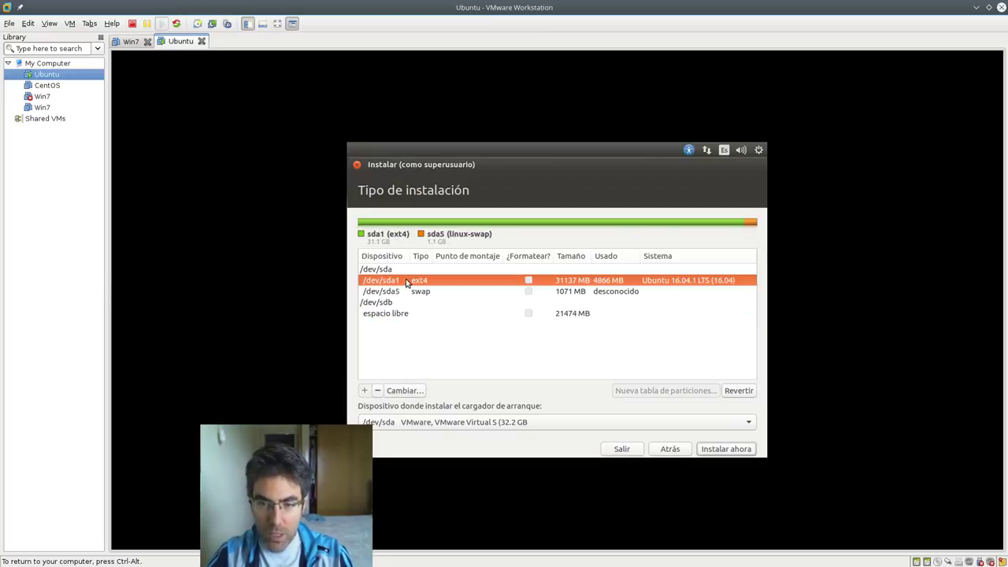
click(408, 291)
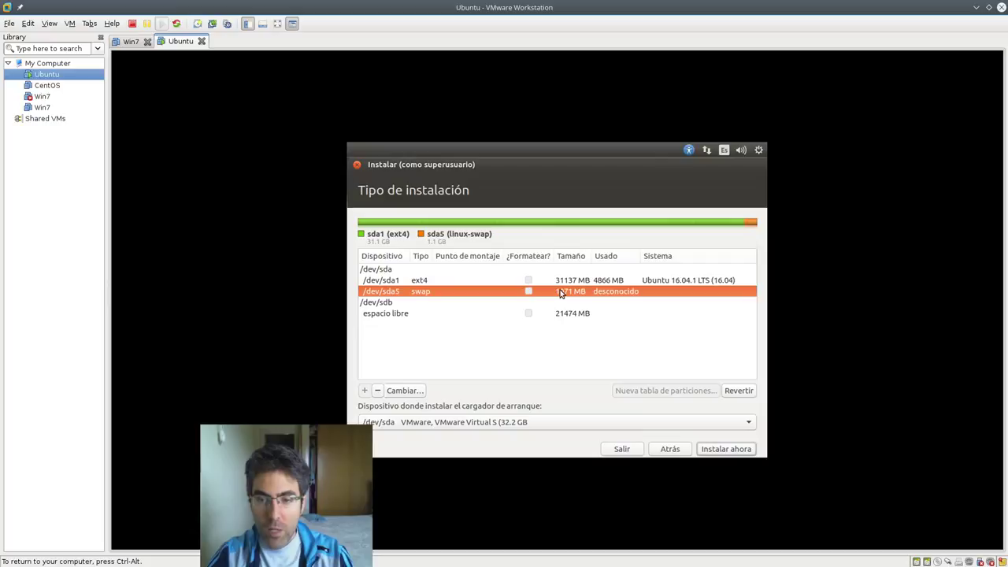
click(379, 392)
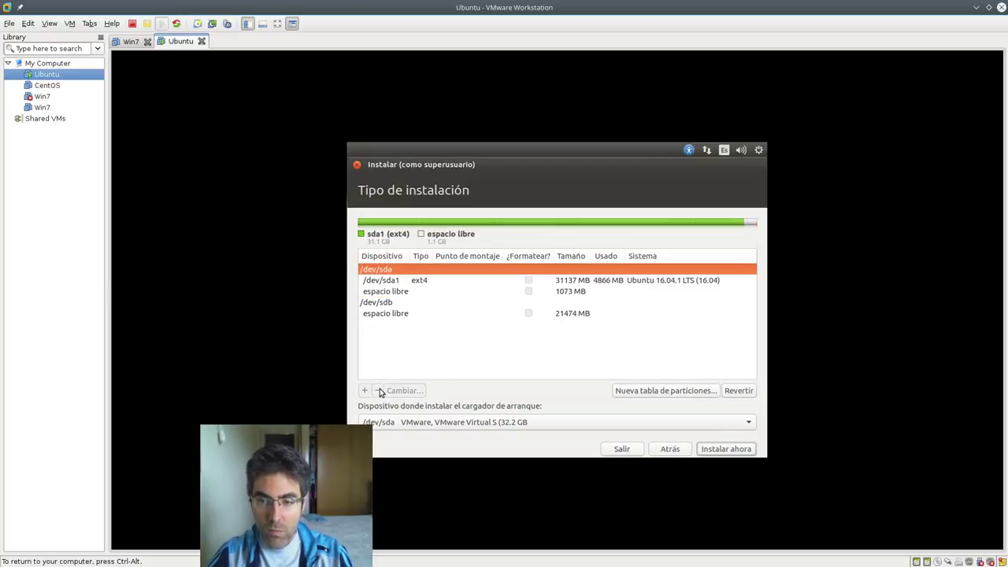
click(402, 282)
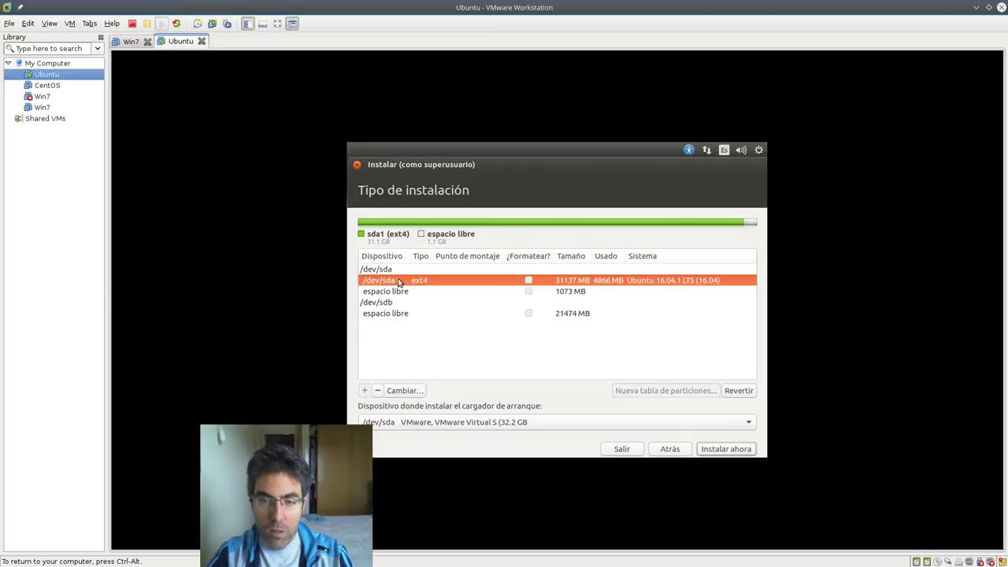
click(380, 391)
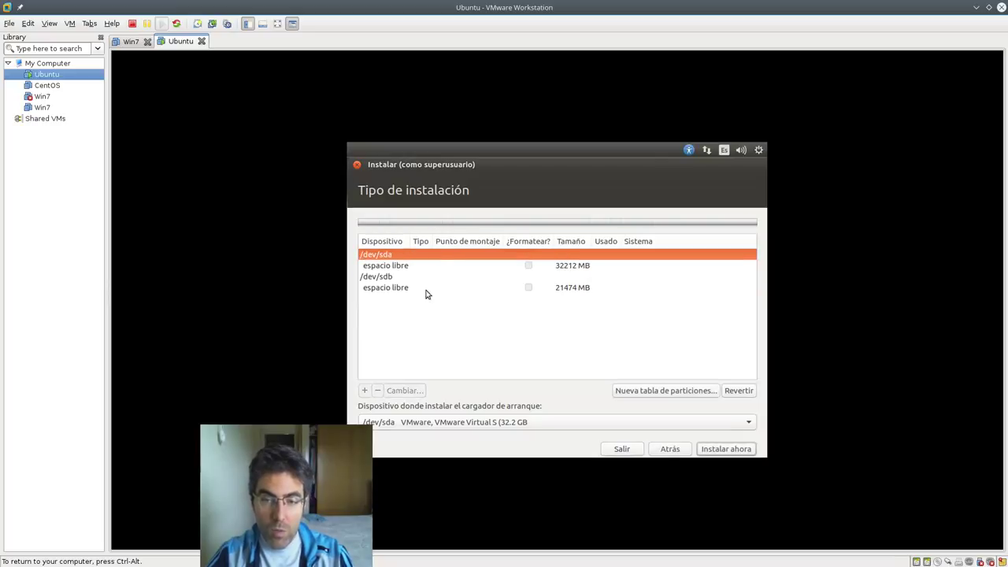
- Review each disk's free space and select the free space on /dev/sda
click(417, 253)
click(407, 293)
click(409, 290)
click(412, 271)
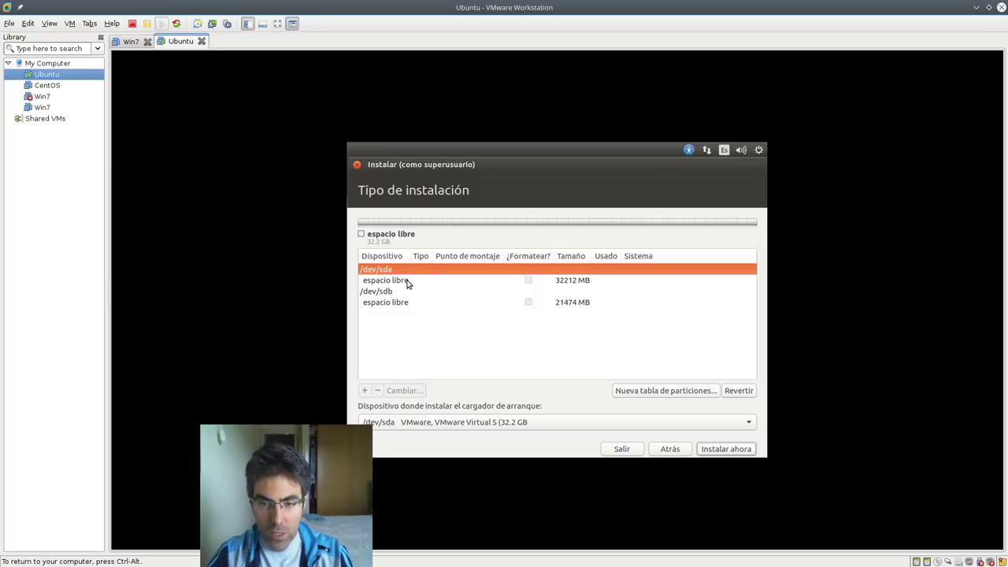
click(406, 282)
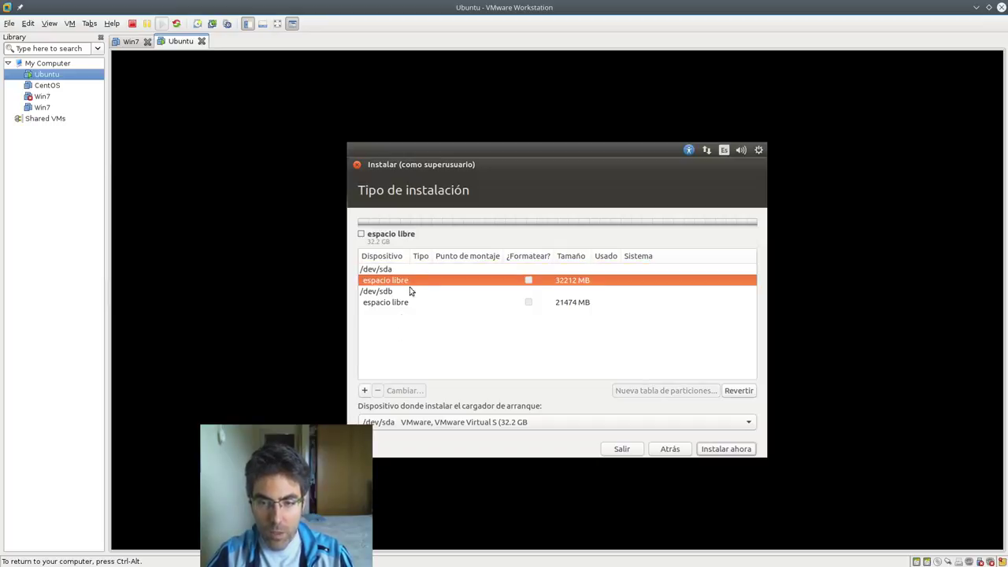
click(414, 270)
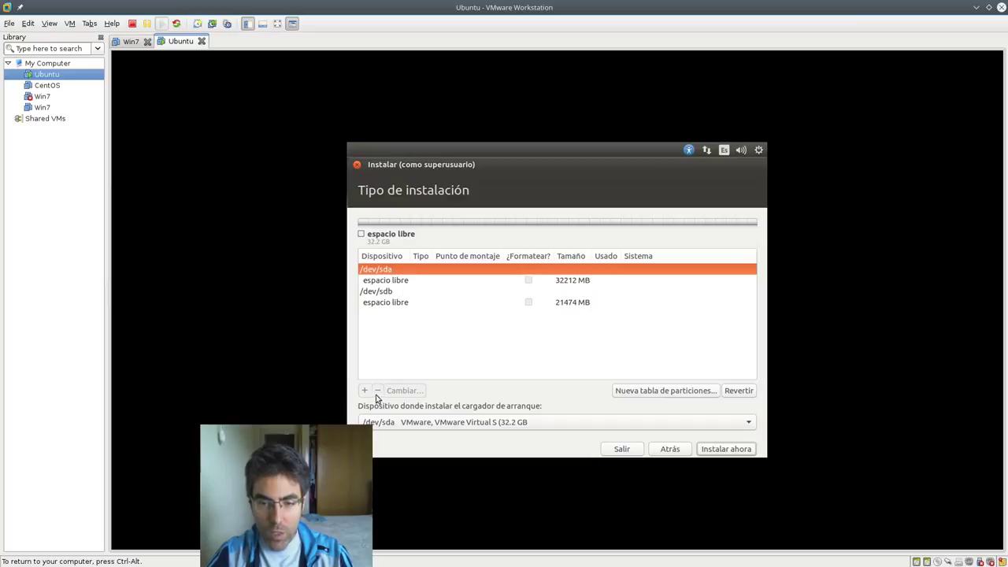
click(421, 282)
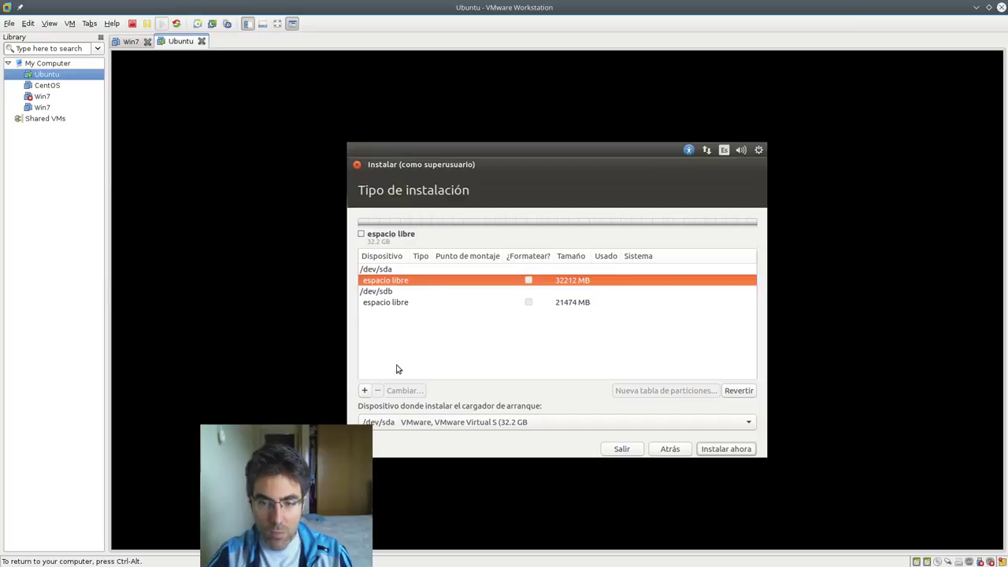
- Create a 30000 MB primary ext4 partition mounted at /
click(365, 391)
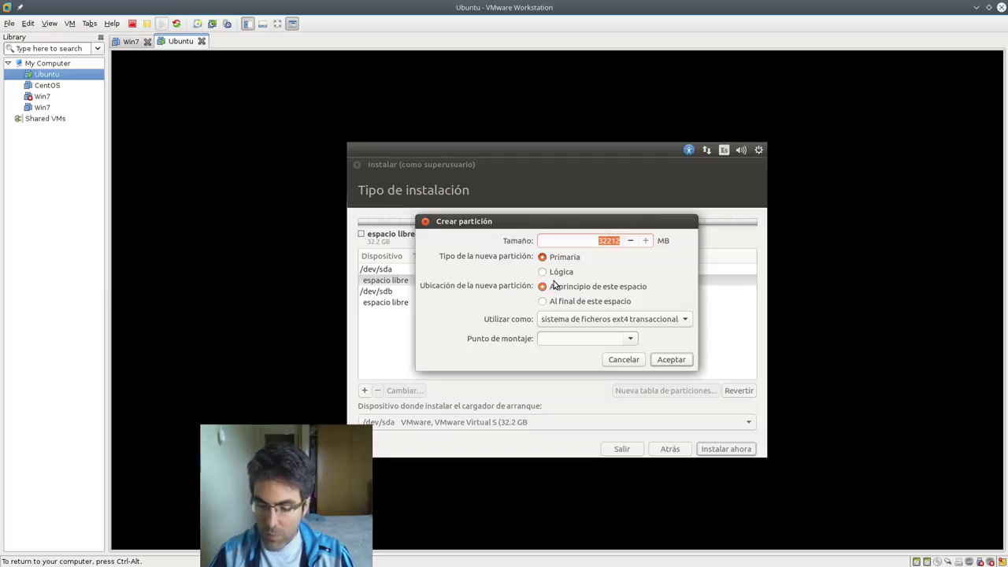
key(BackSpace)
text(30000)
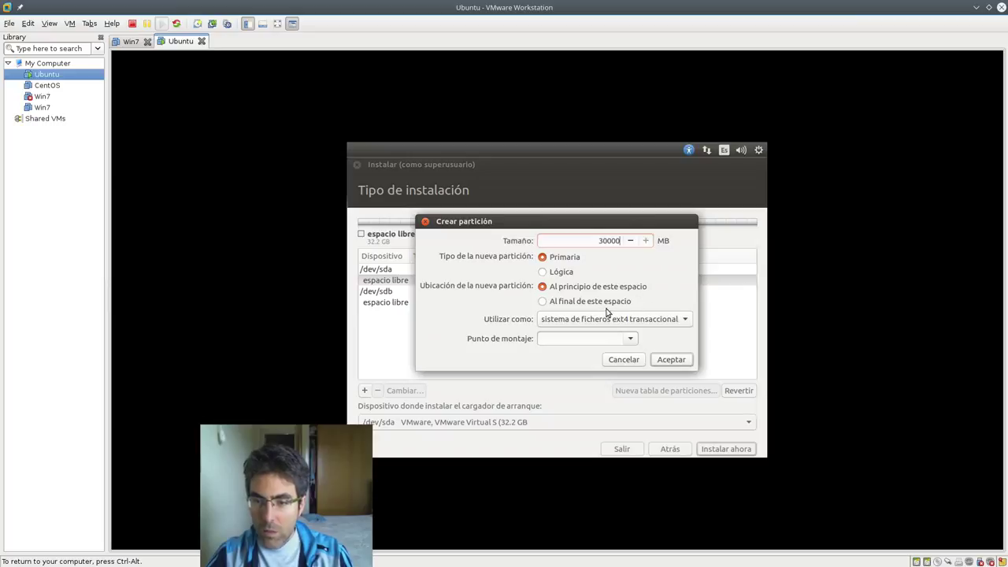
click(635, 339)
click(627, 344)
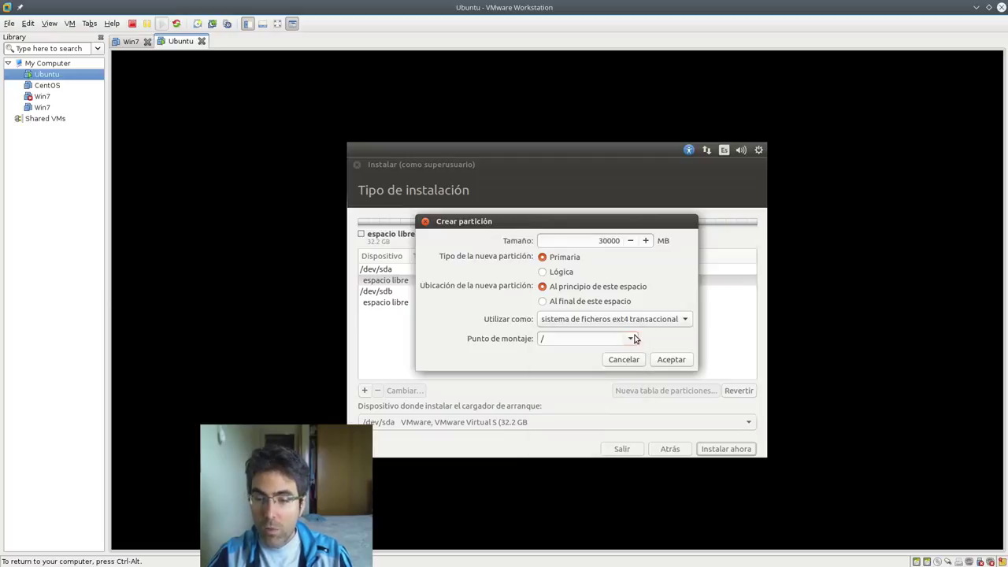
click(672, 359)
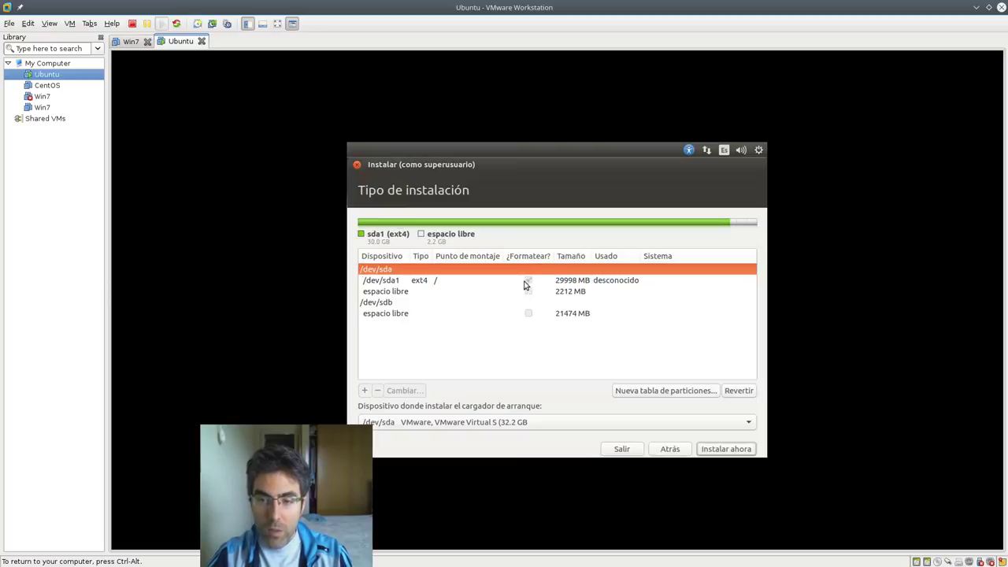
click(504, 282)
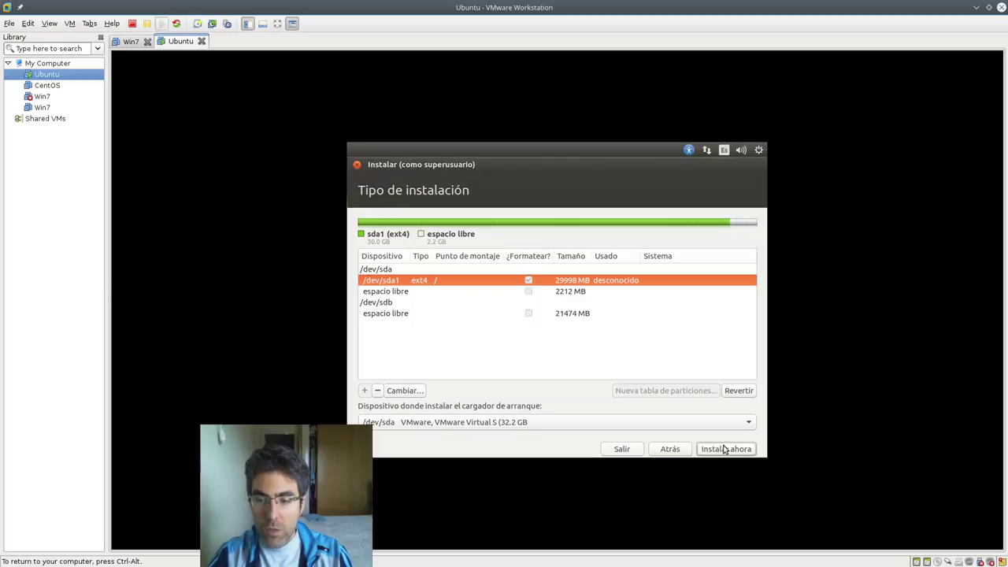
- Delete the sda1 partition, attempt installation, and dismiss the resulting error
click(378, 391)
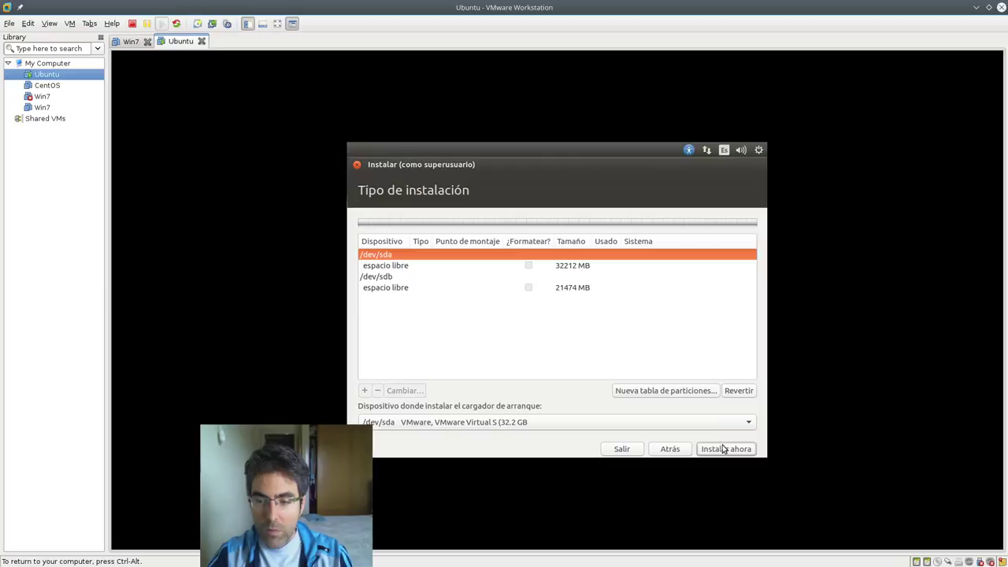
click(723, 451)
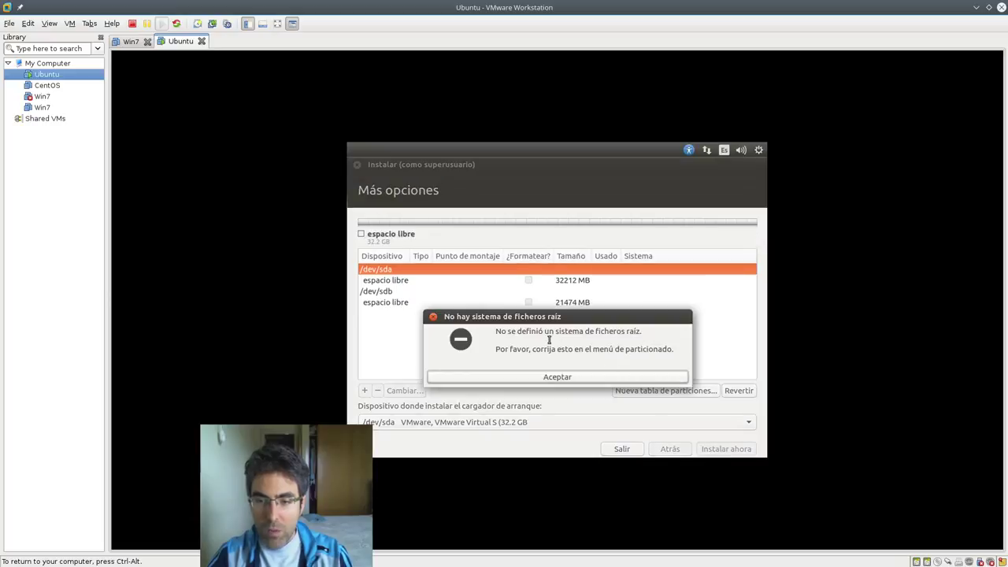
drag(570, 331, 641, 331)
click(604, 380)
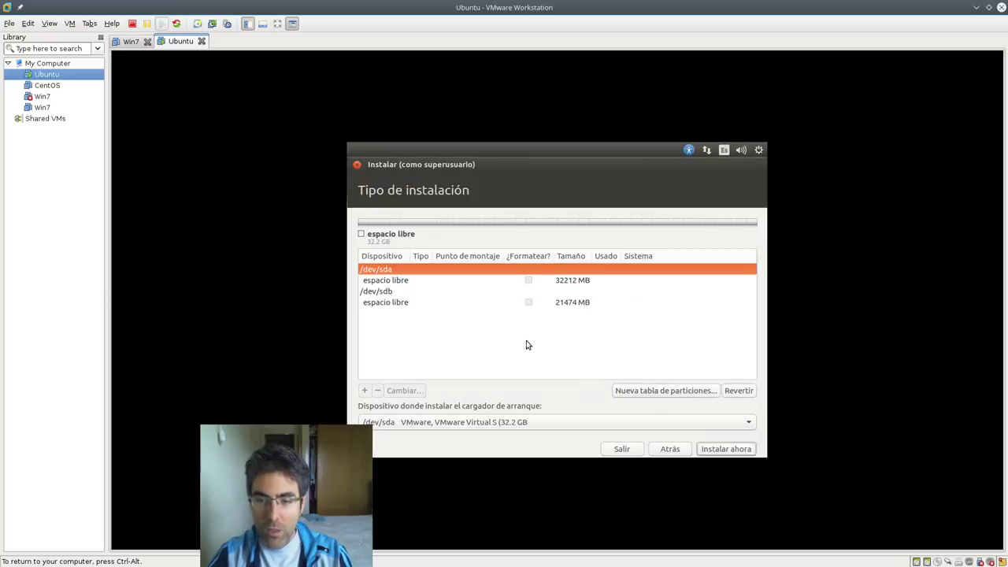
- Create a 20024 MB root partition mounted at / in the /dev/sda free space
click(427, 282)
click(364, 391)
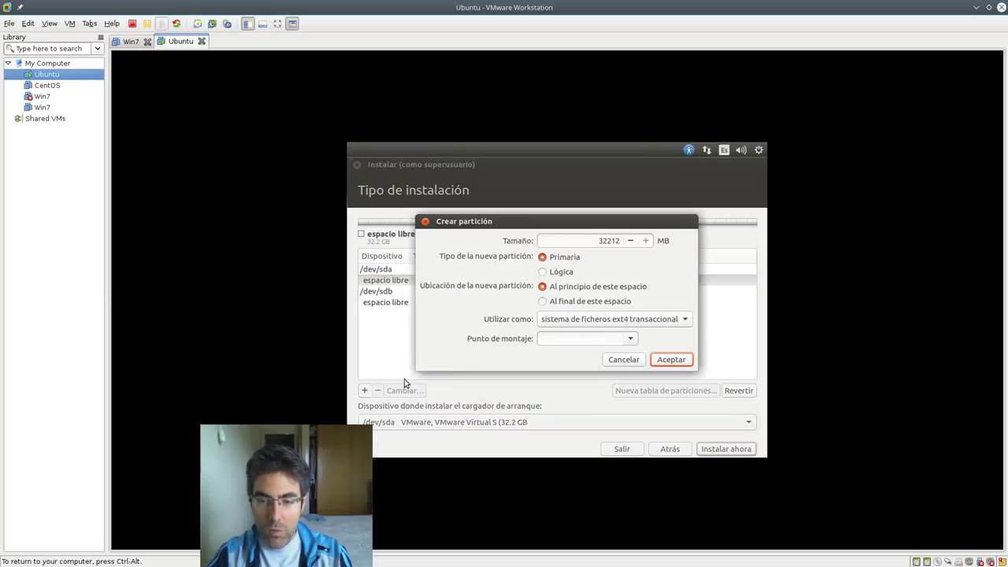
drag(598, 241, 628, 242)
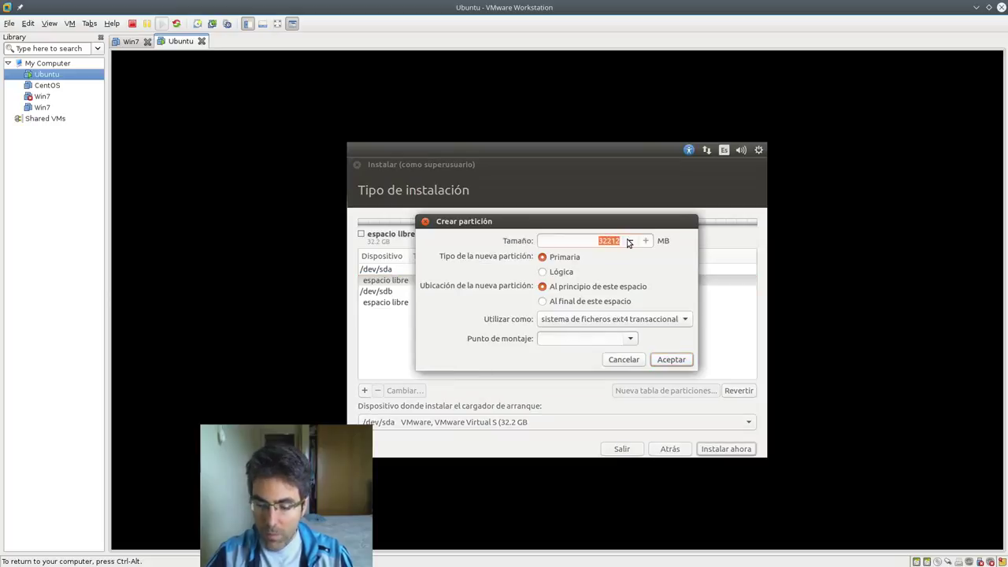
text(200)
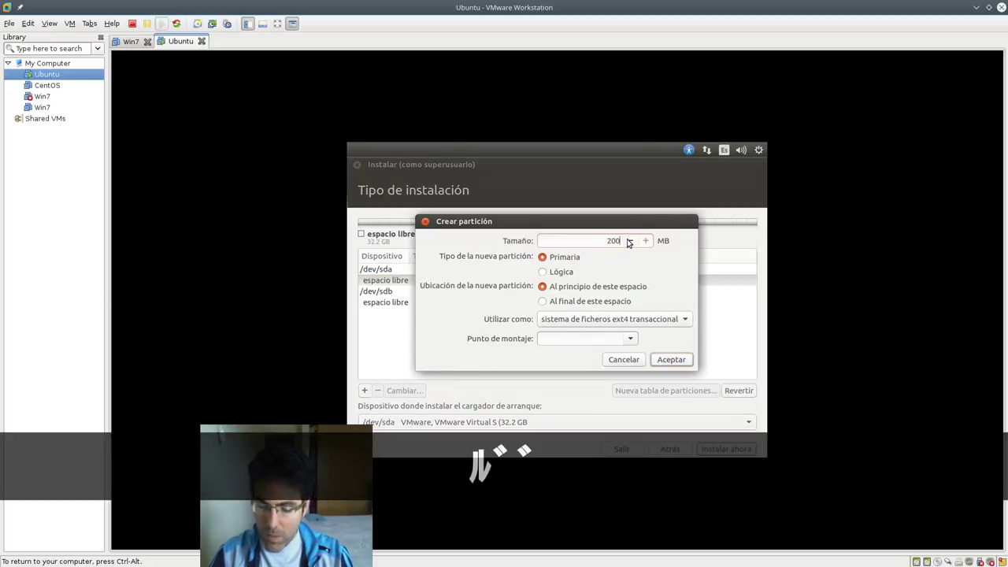
text(24)
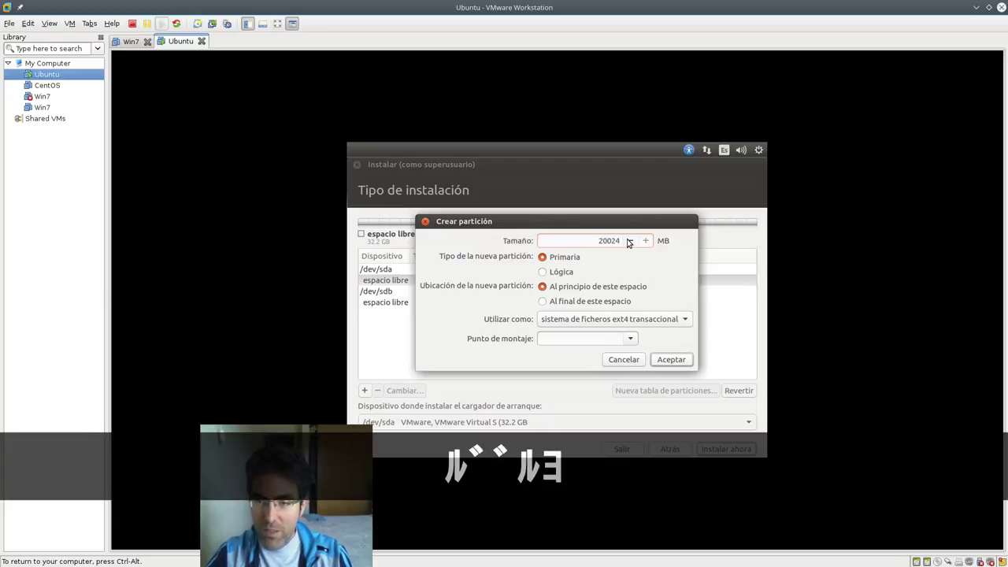
click(630, 338)
click(596, 347)
click(669, 359)
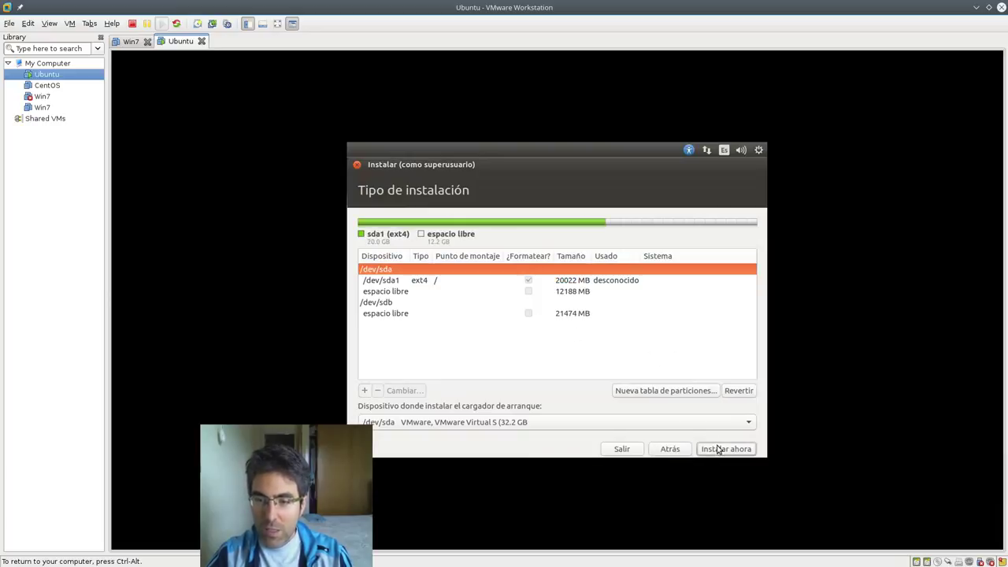
- Open the /dev/sda1 edit settings and close them without changes
click(569, 281)
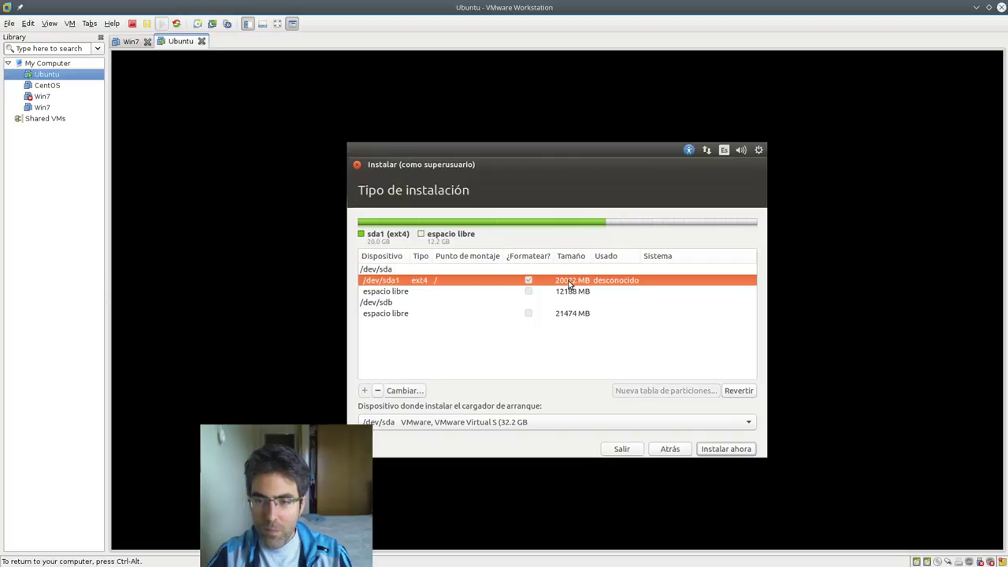
click(414, 290)
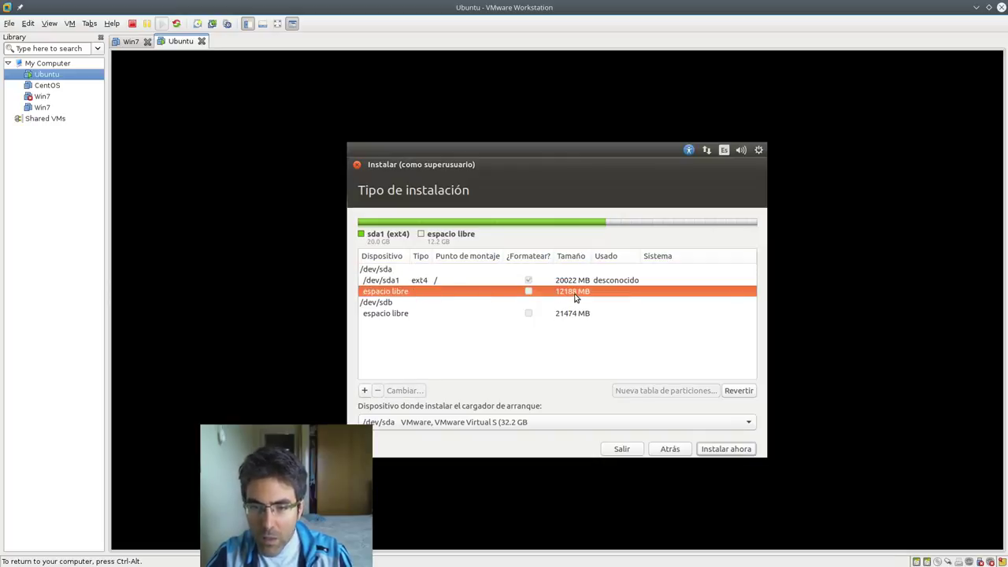
click(446, 274)
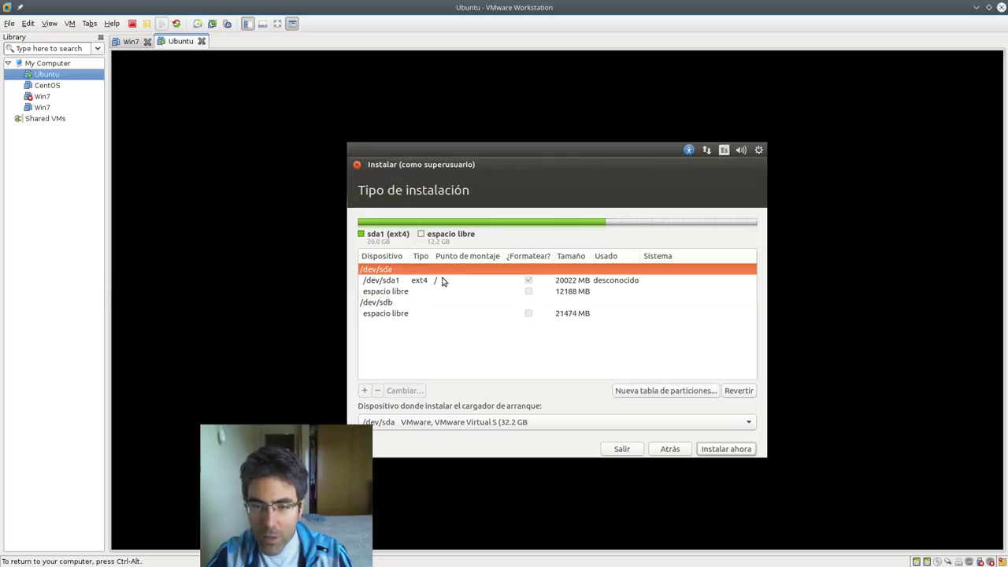
double_click(443, 281)
click(601, 331)
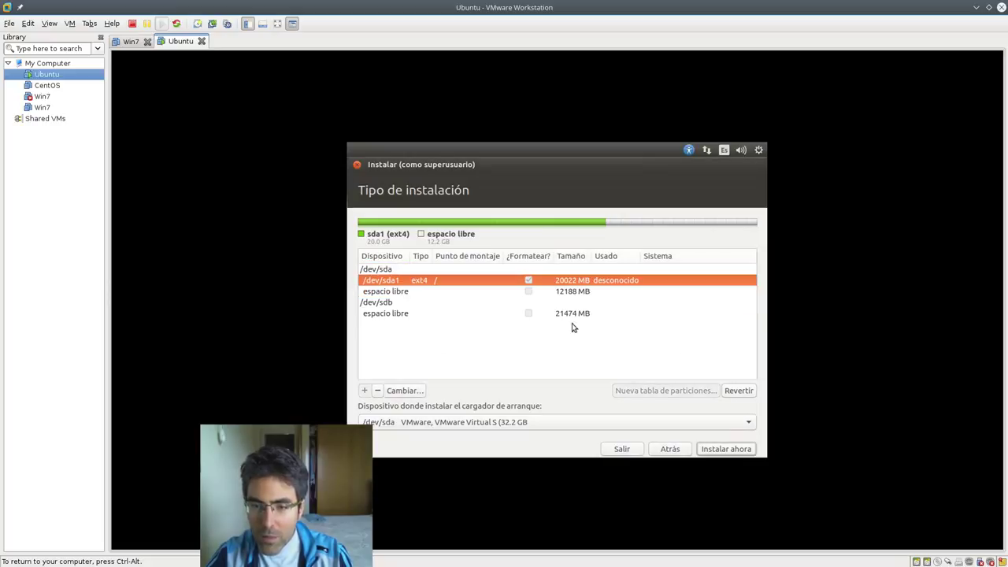
key(Return)
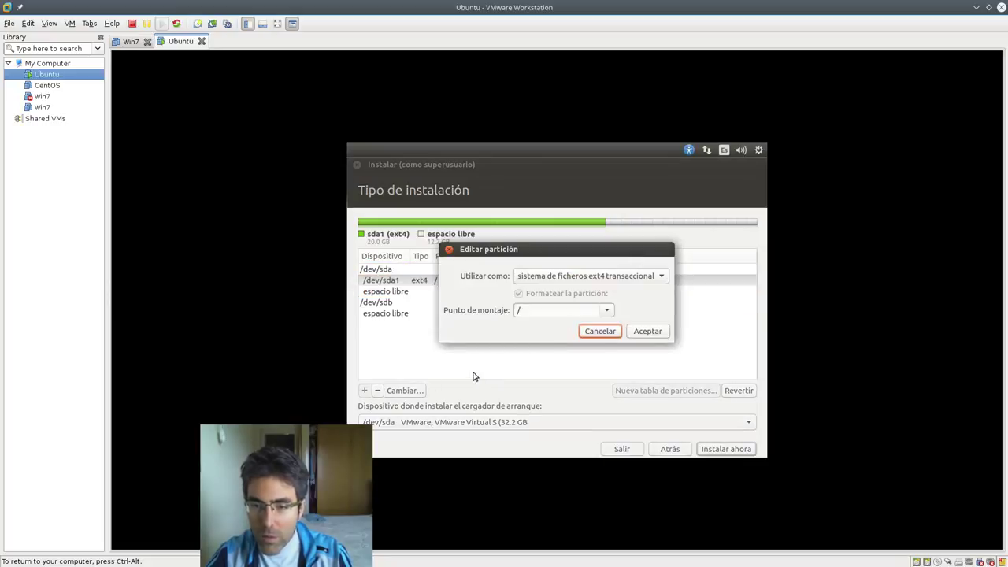
click(587, 333)
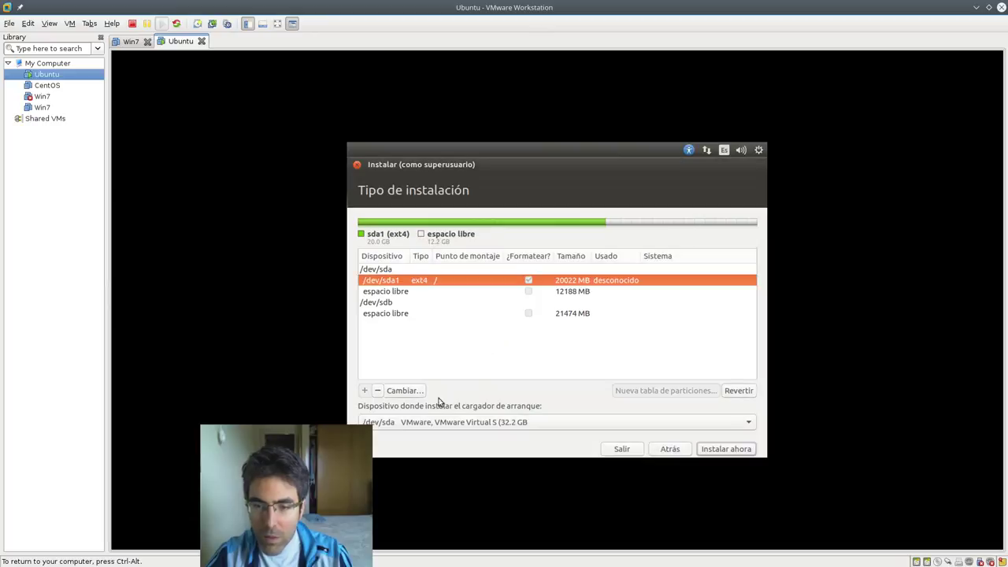
- Replace /dev/sda1 with a 30000 MB partition mounted at /, leaving 2212 MB free
click(378, 390)
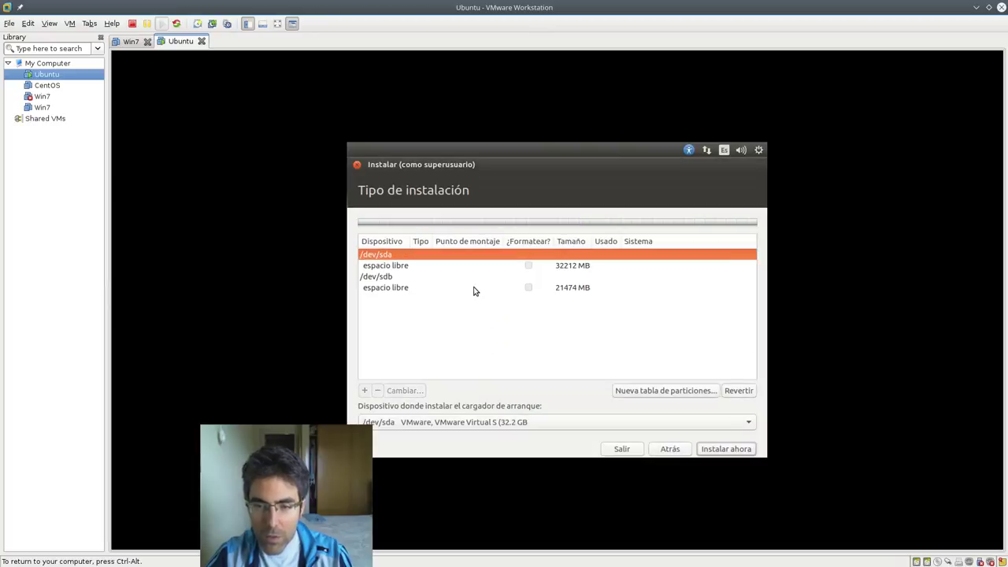
click(364, 390)
text(30000)
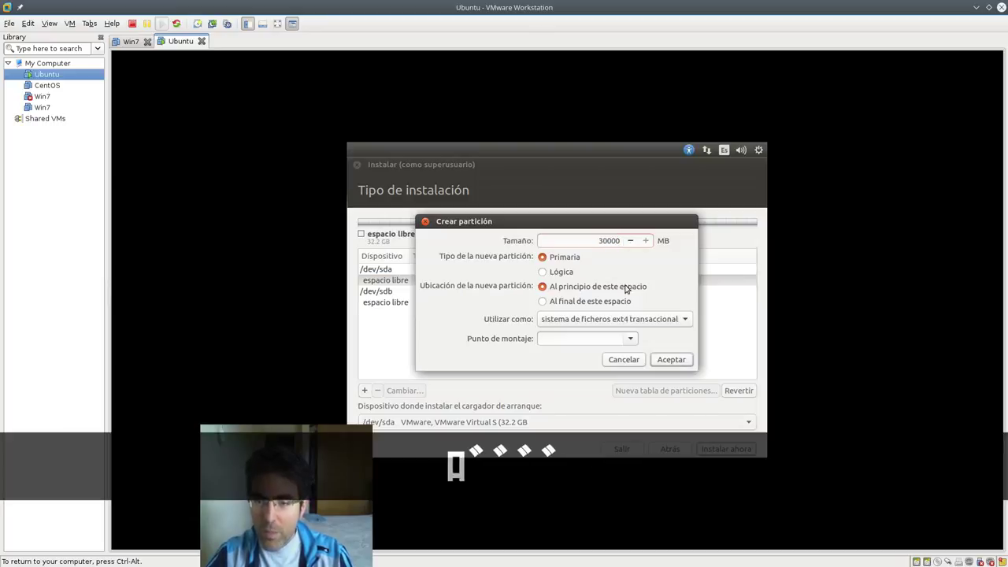
click(631, 338)
click(616, 343)
click(668, 359)
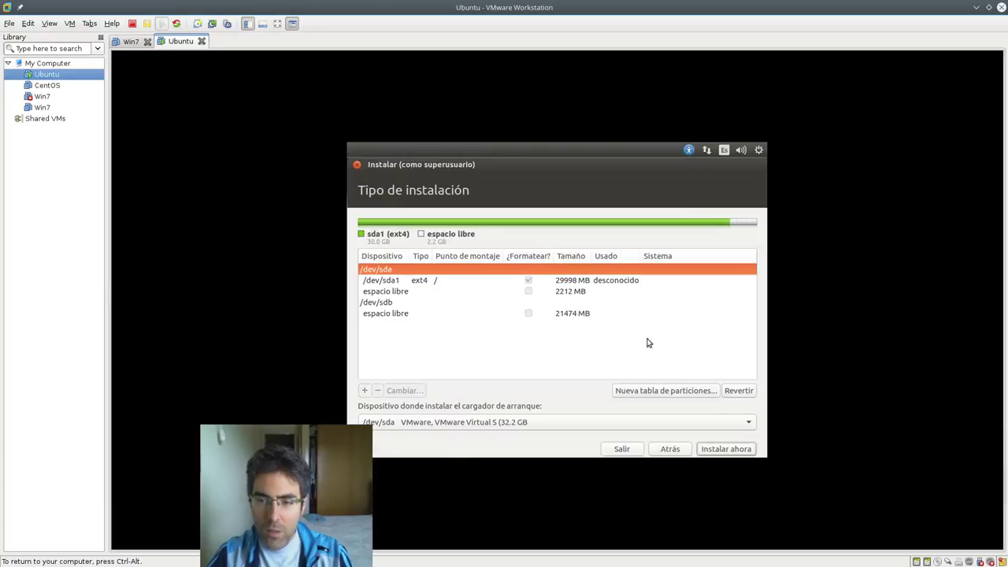
click(449, 294)
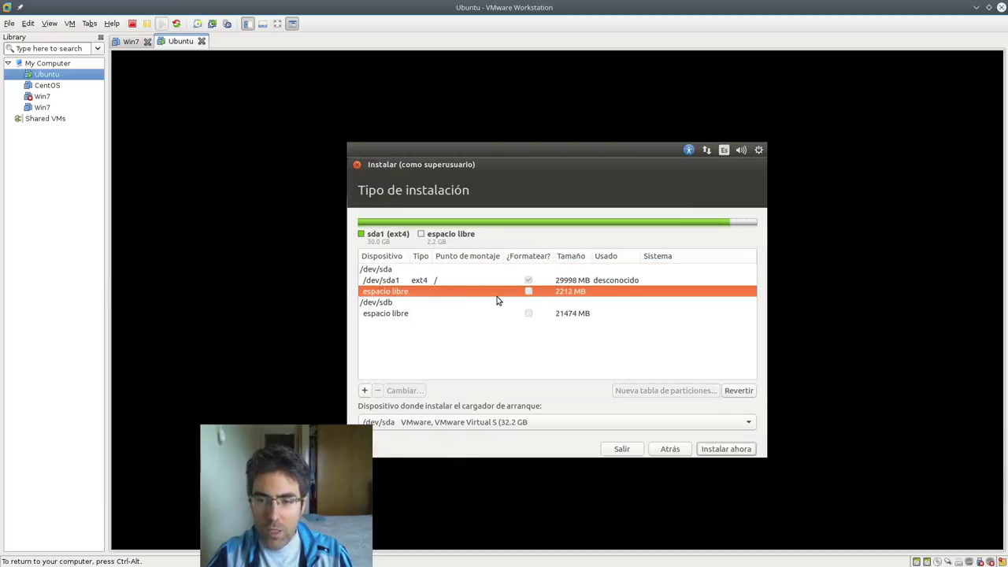
- Create a logical partition in the 2212 MB free space, used as 'área de intercambio' (swap)
click(365, 392)
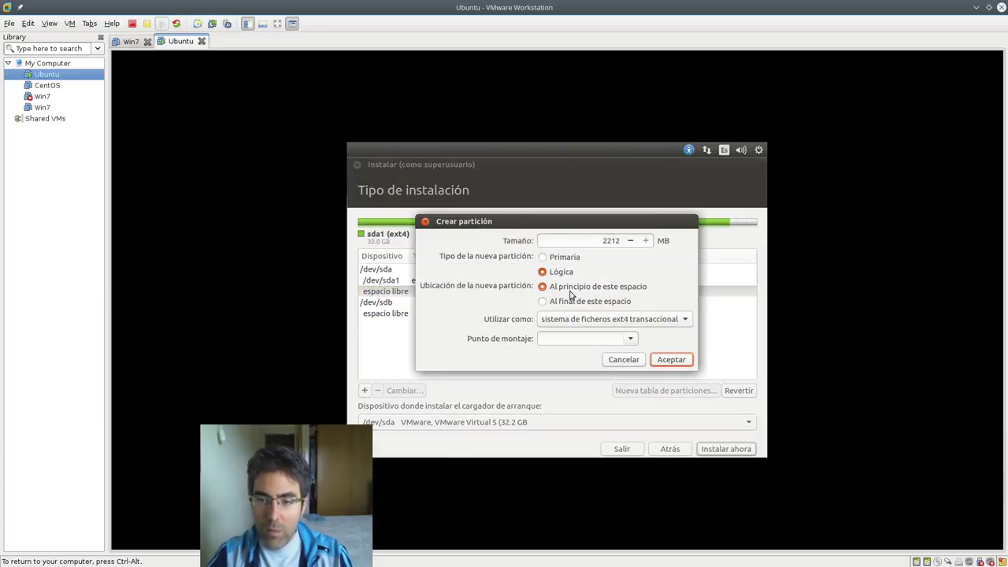
drag(555, 223, 625, 251)
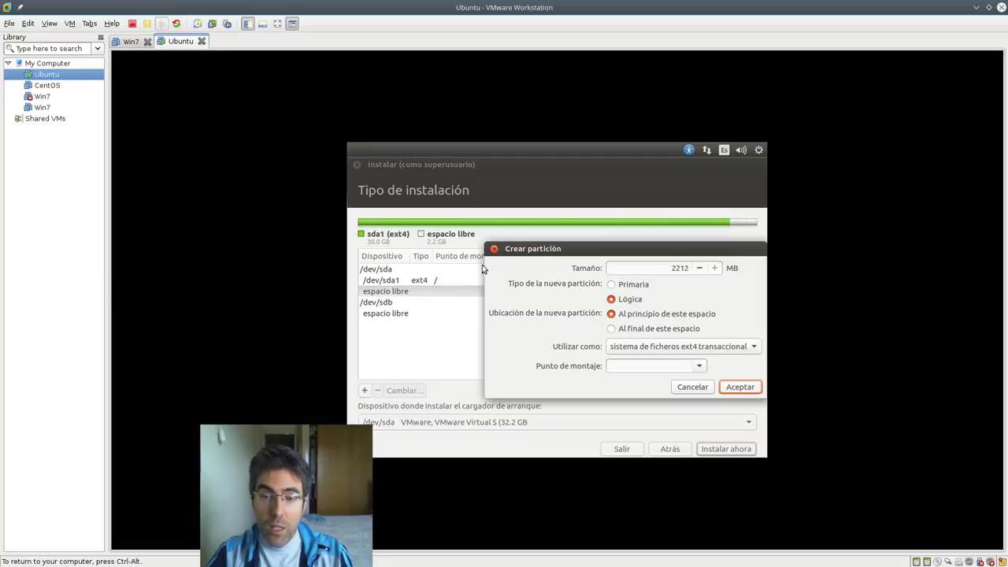
drag(513, 250, 537, 246)
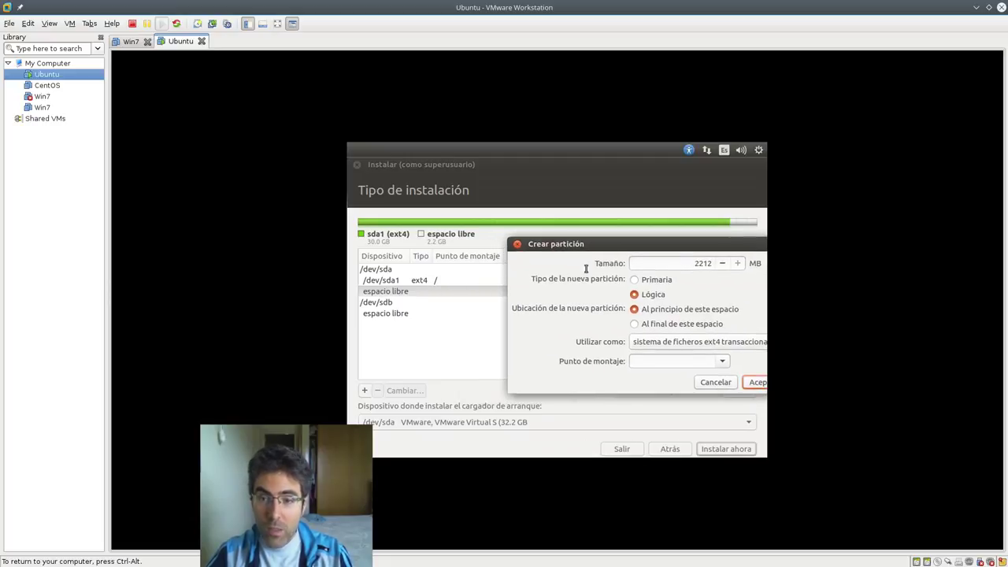
drag(608, 253, 513, 272)
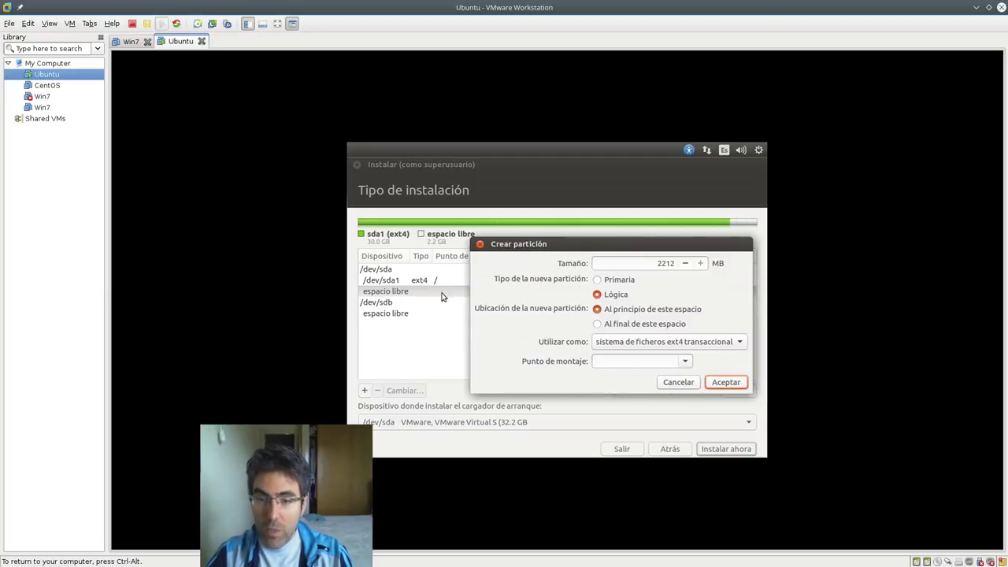
click(687, 359)
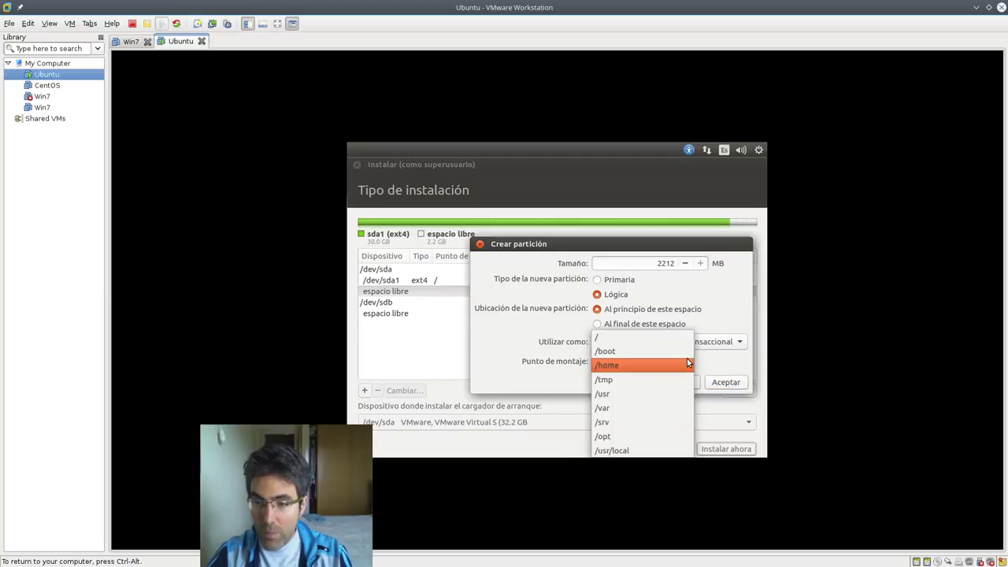
click(717, 331)
click(738, 343)
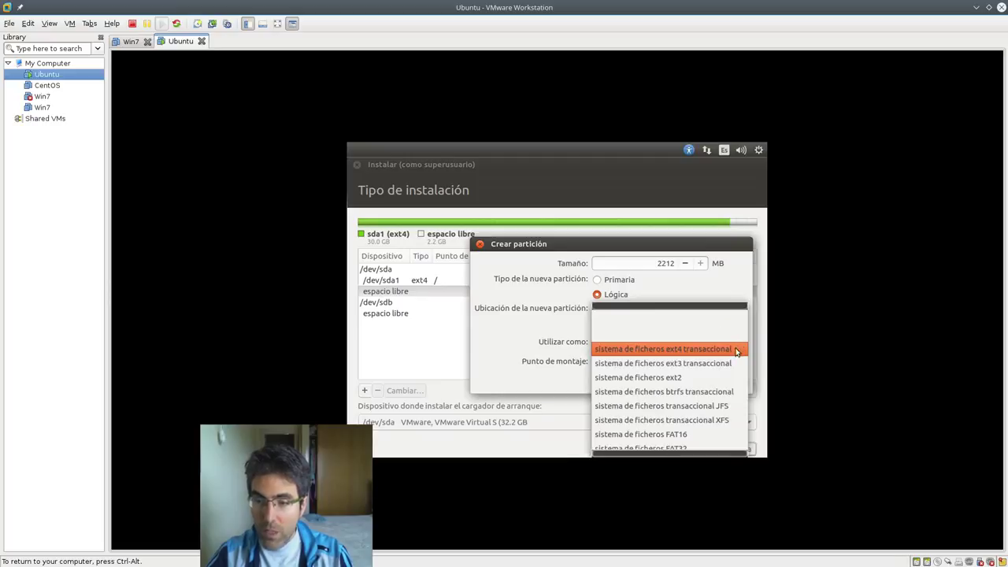
scroll(712, 412, down, 2)
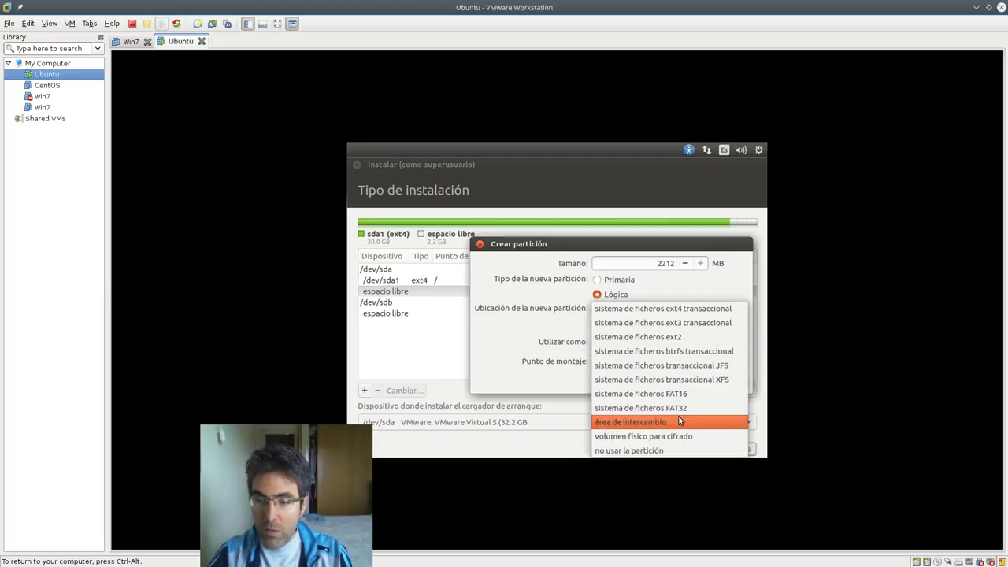
click(681, 422)
drag(675, 251, 637, 241)
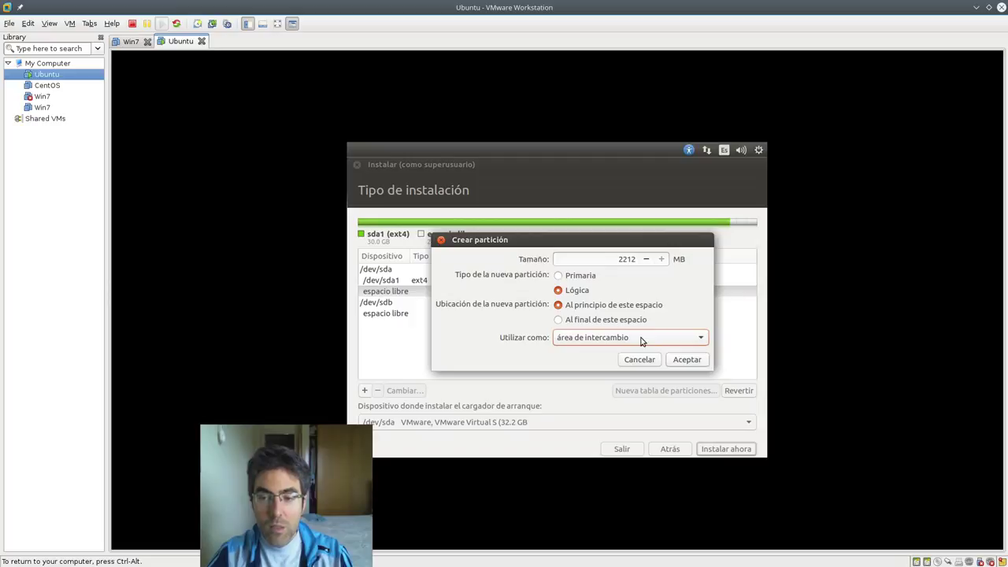
click(686, 360)
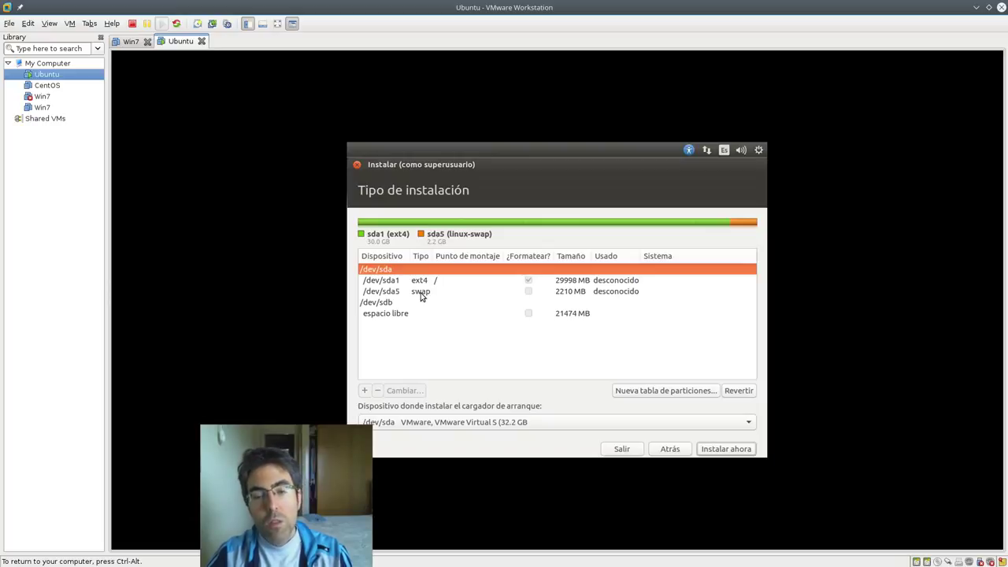
click(422, 293)
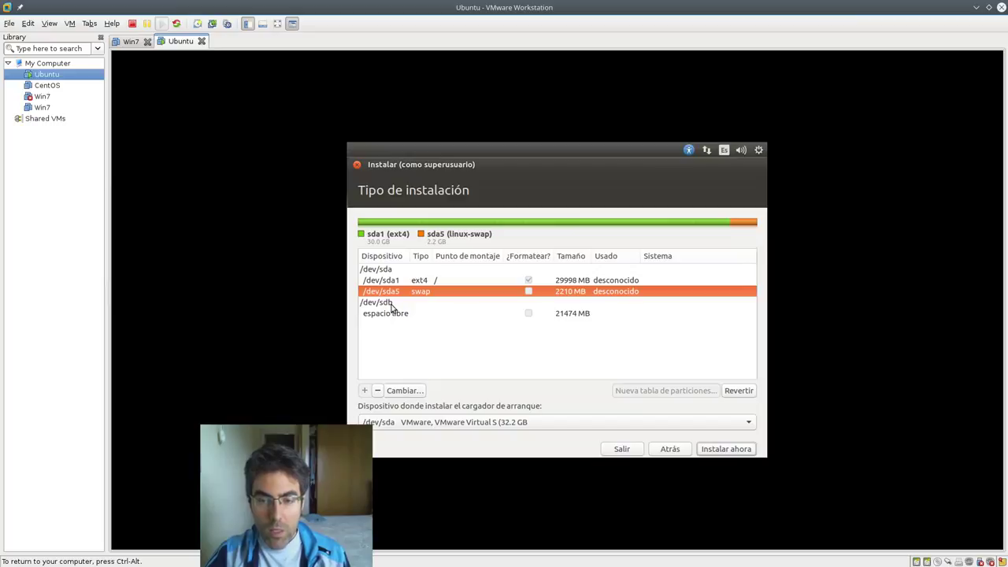
click(391, 304)
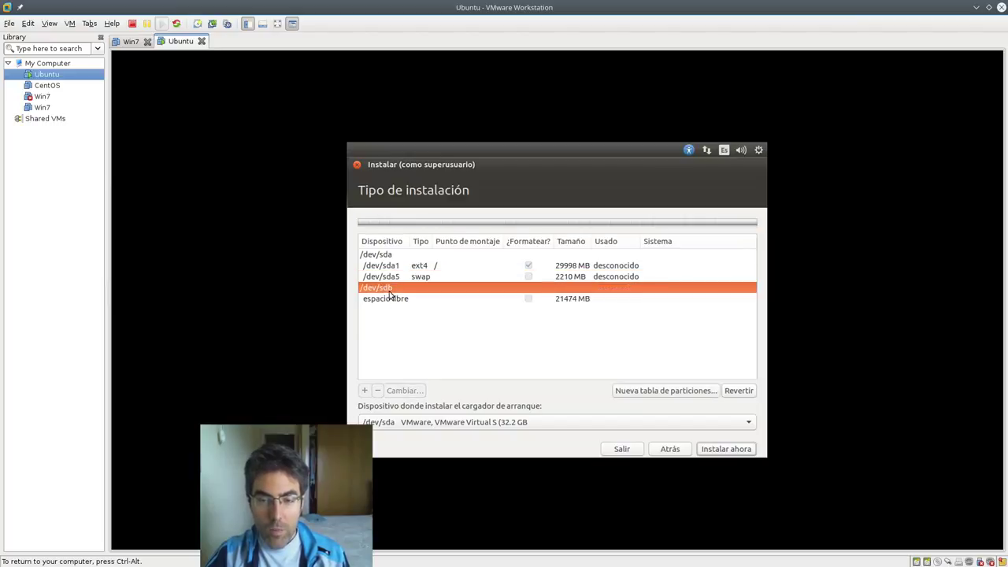
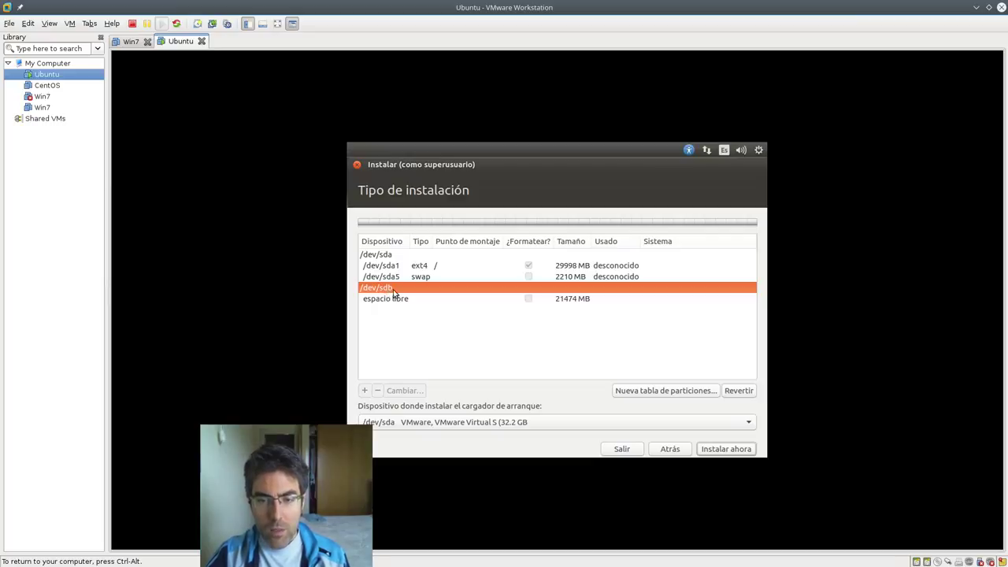
- Create a 21475 MB primary ext4 partition from /dev/sdb's free space, mounted at /home
click(394, 299)
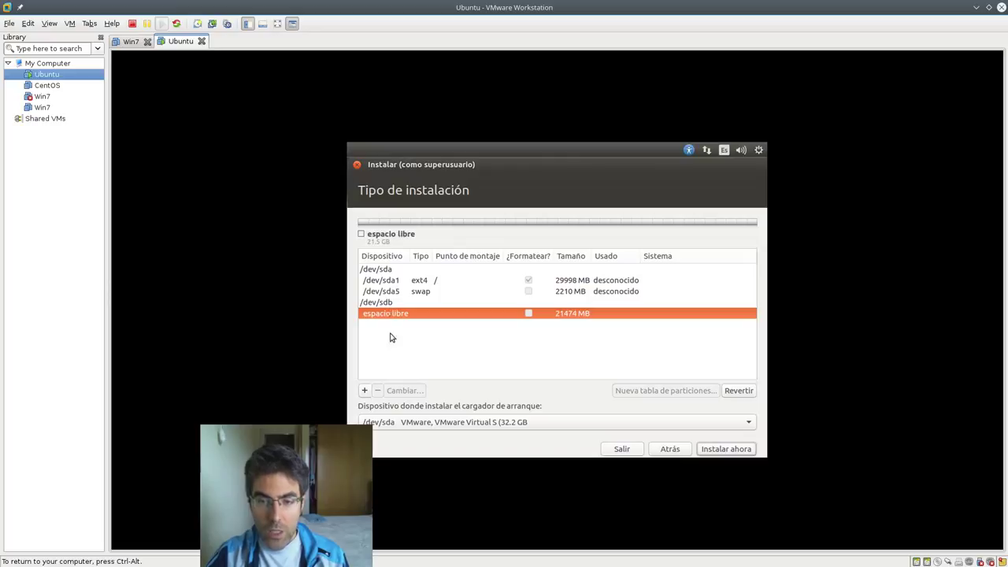
drag(482, 223, 514, 217)
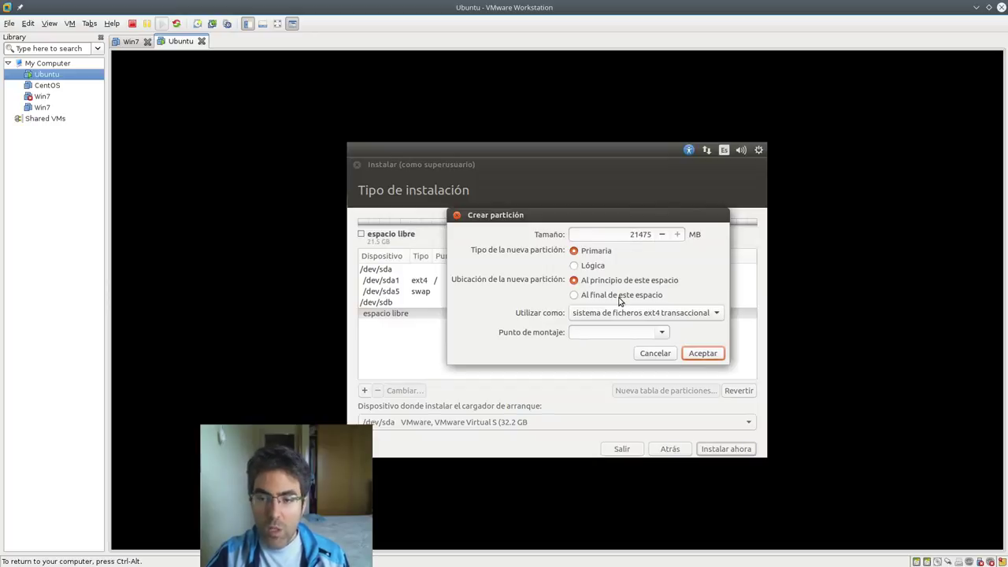
click(666, 331)
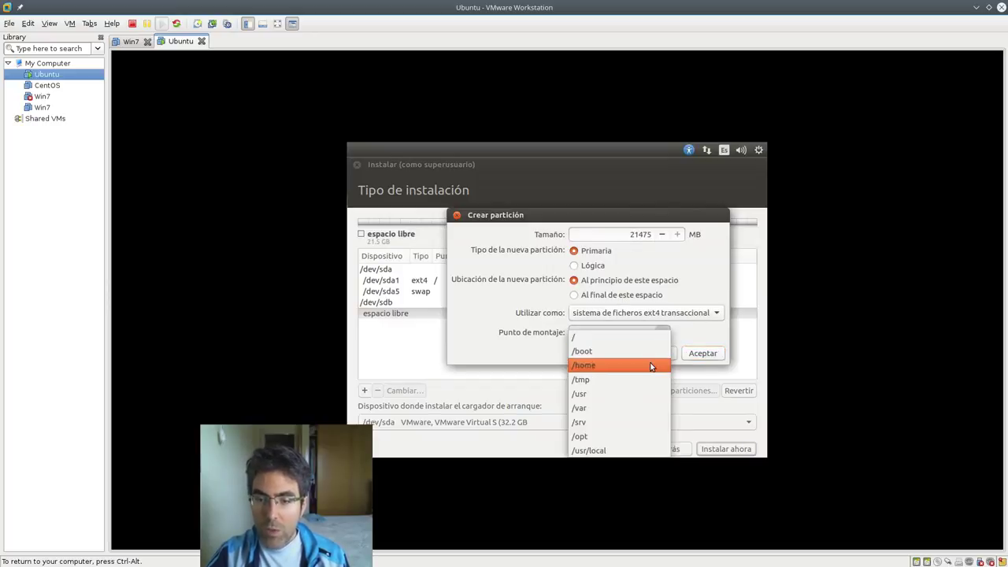
click(651, 366)
drag(604, 332, 504, 334)
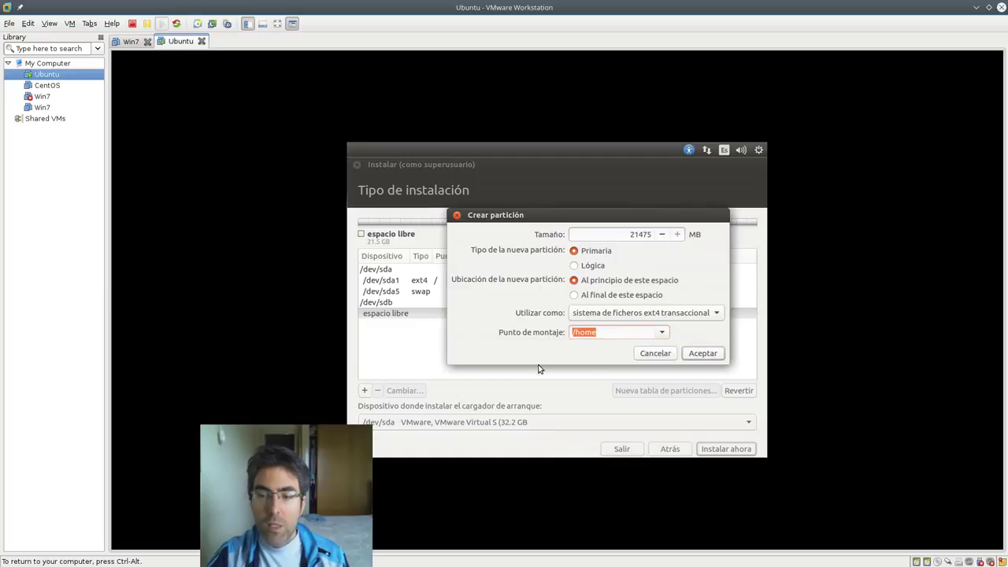
key(End)
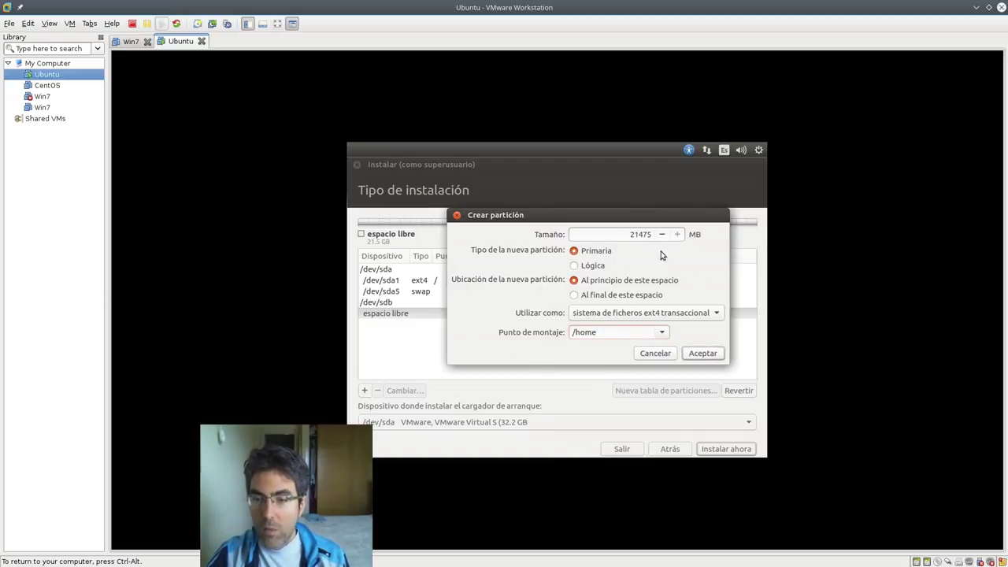
click(716, 353)
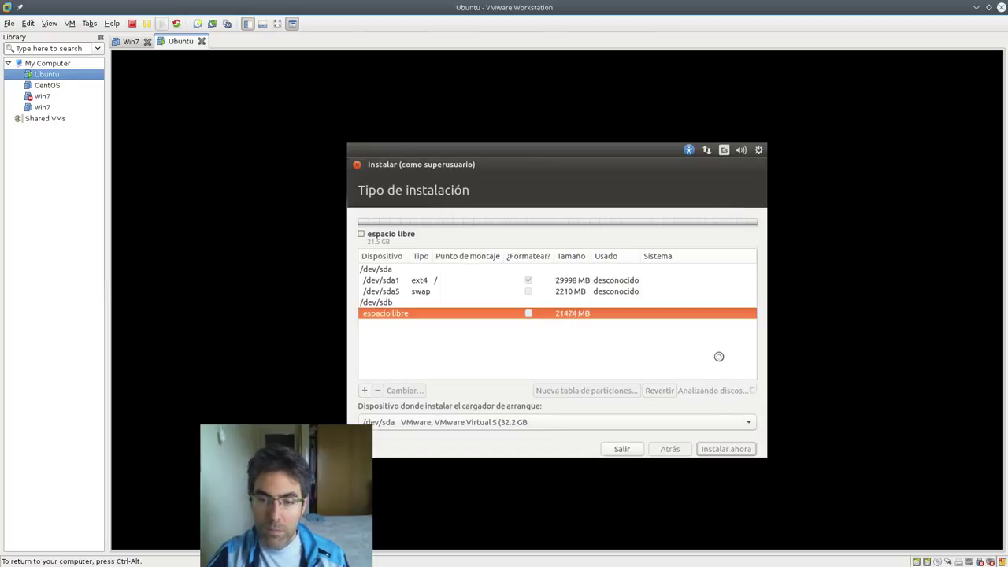
click(462, 314)
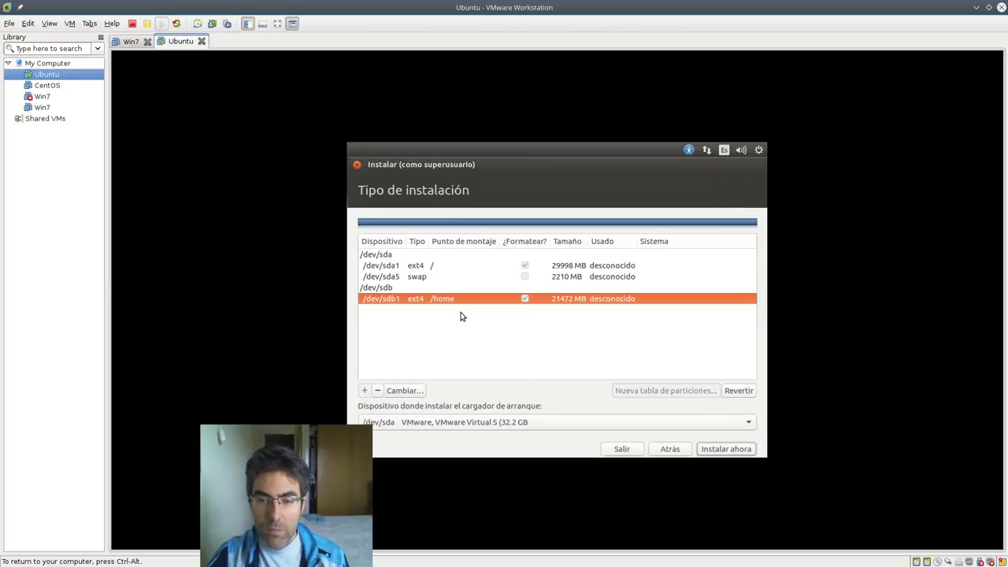
- Review the sda1, sda5, sdb and sdb1 rows, then bring up the edit dialog for /dev/sdb1
click(402, 280)
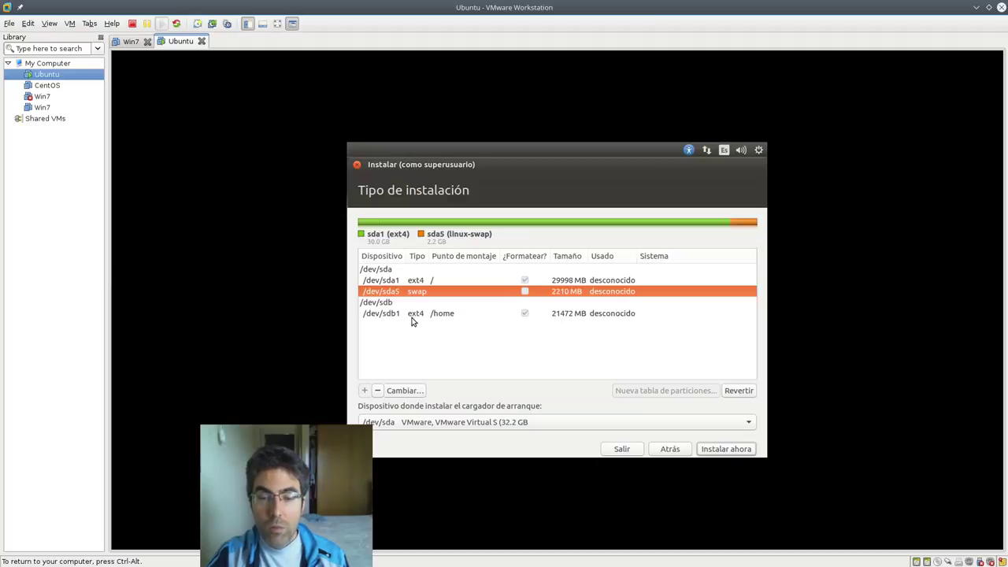
click(411, 315)
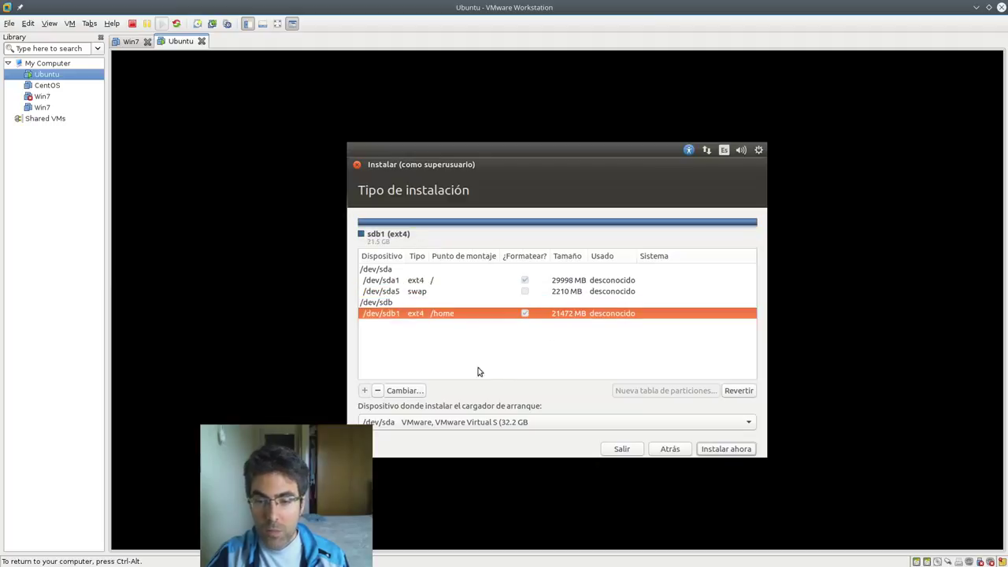
click(424, 282)
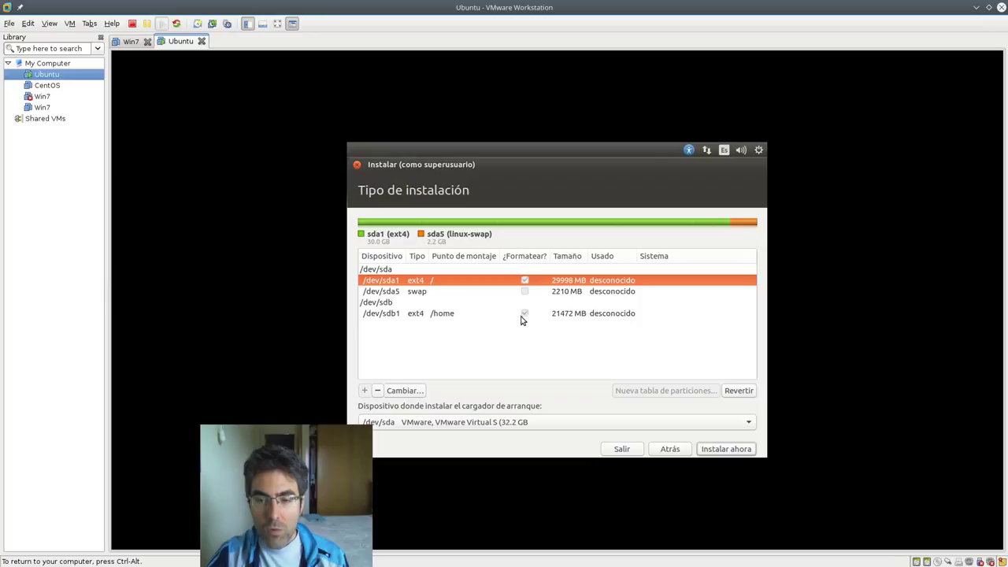
click(382, 304)
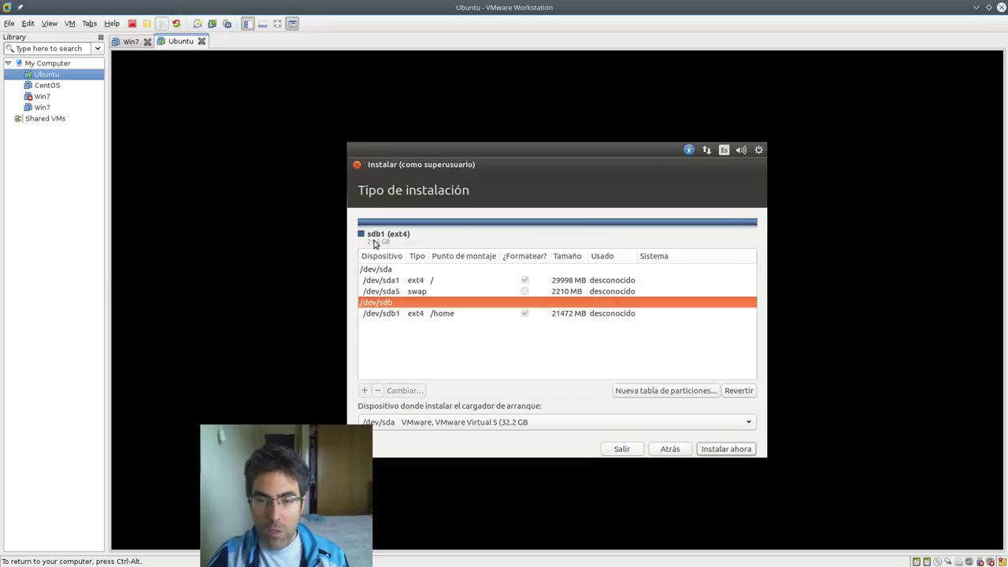
click(401, 281)
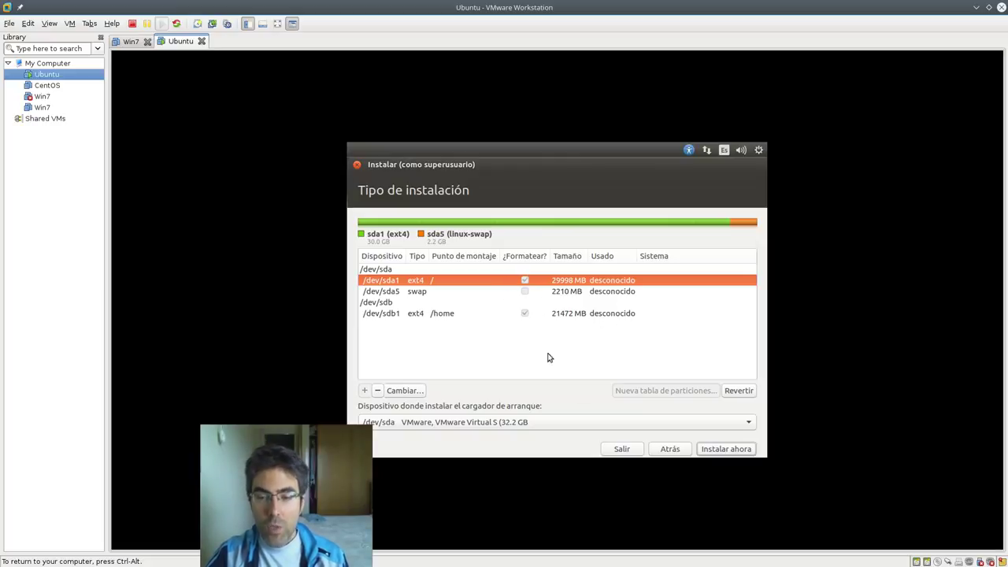
click(476, 315)
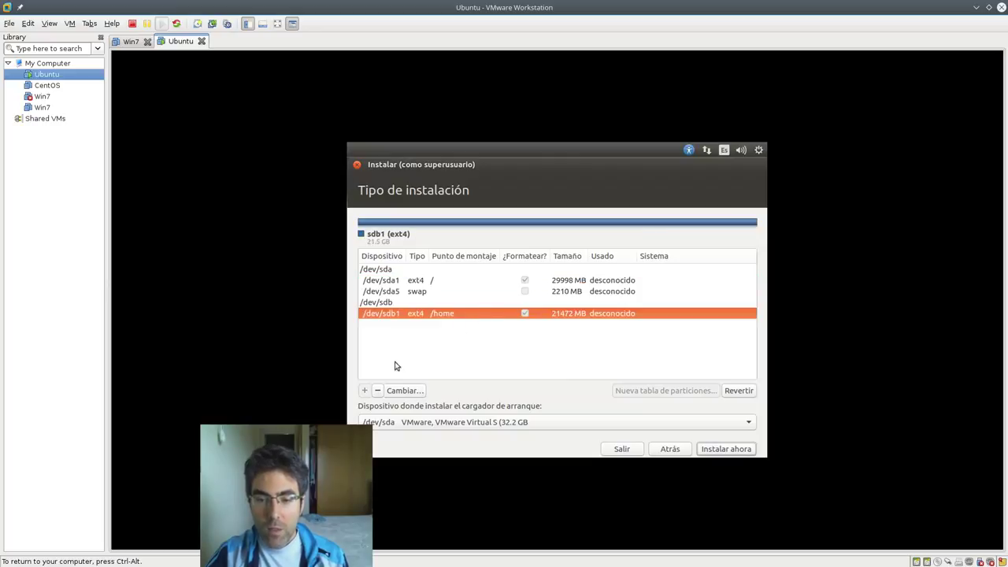
click(413, 392)
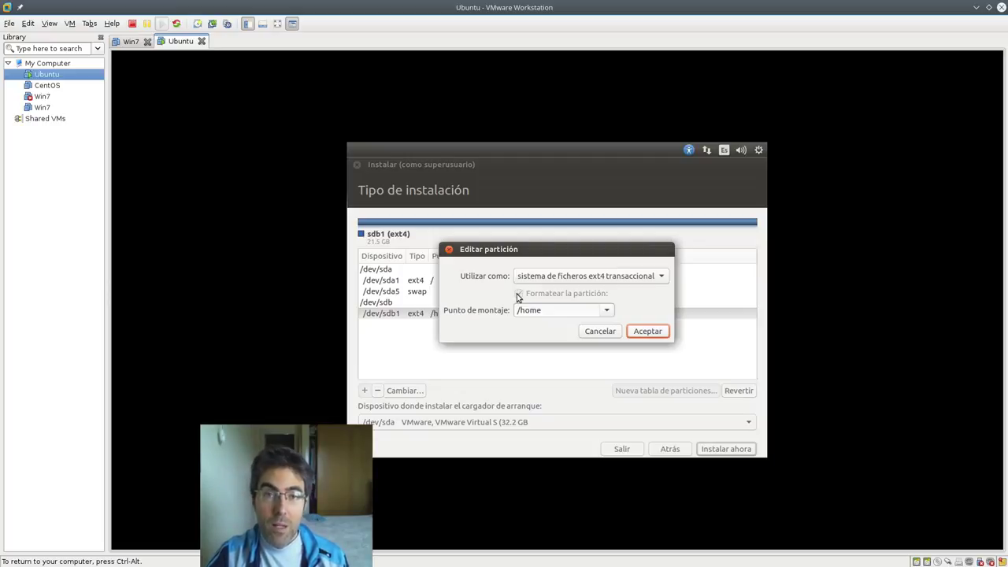
- Tick formatting for the /home partition, then cancel the /dev/sdb1 edit dialog
click(518, 294)
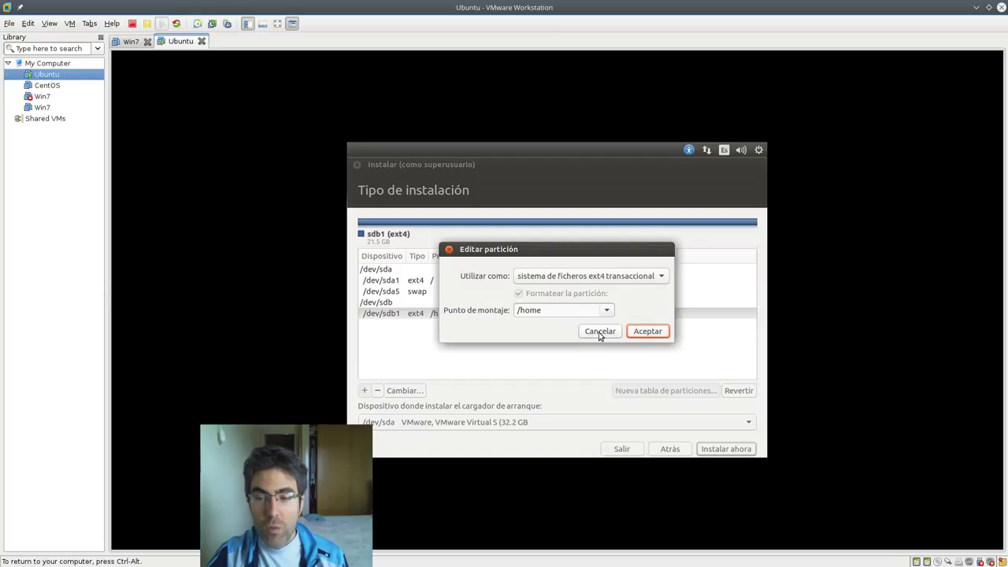
click(599, 332)
click(575, 315)
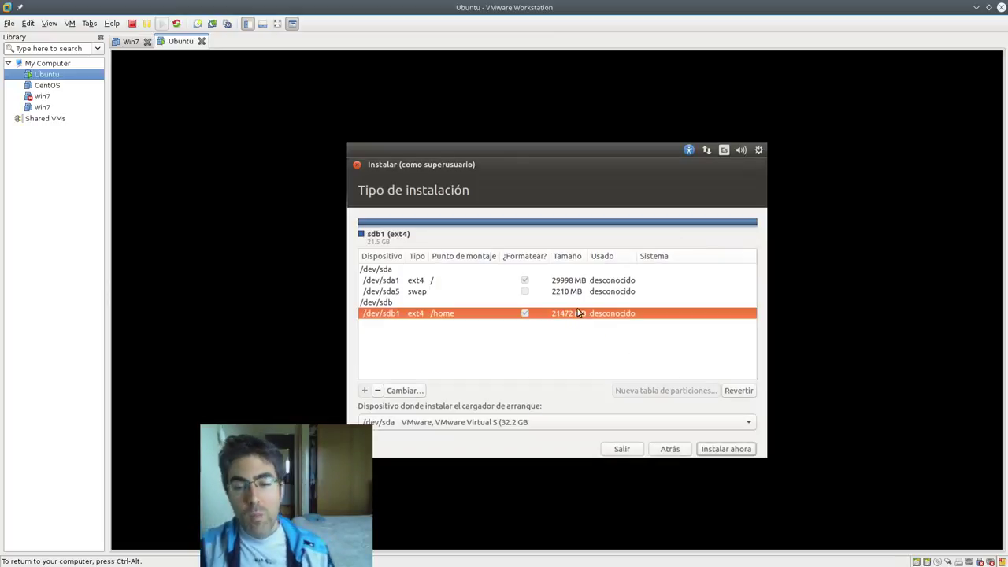
- Inspect the /dev/sda1 root settings unchanged and confirm /dev/sdb1 is marked for formatting
click(464, 282)
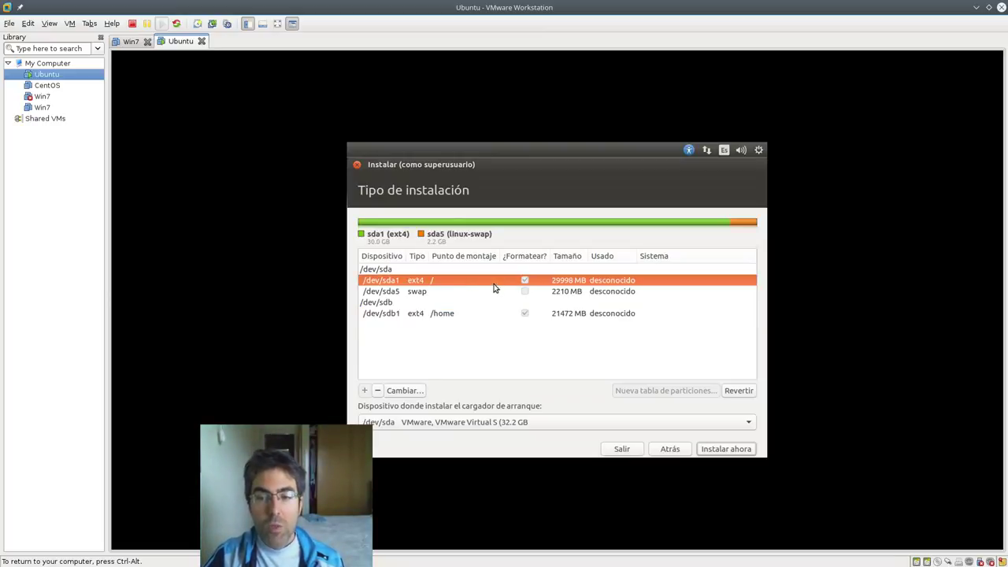
double_click(497, 282)
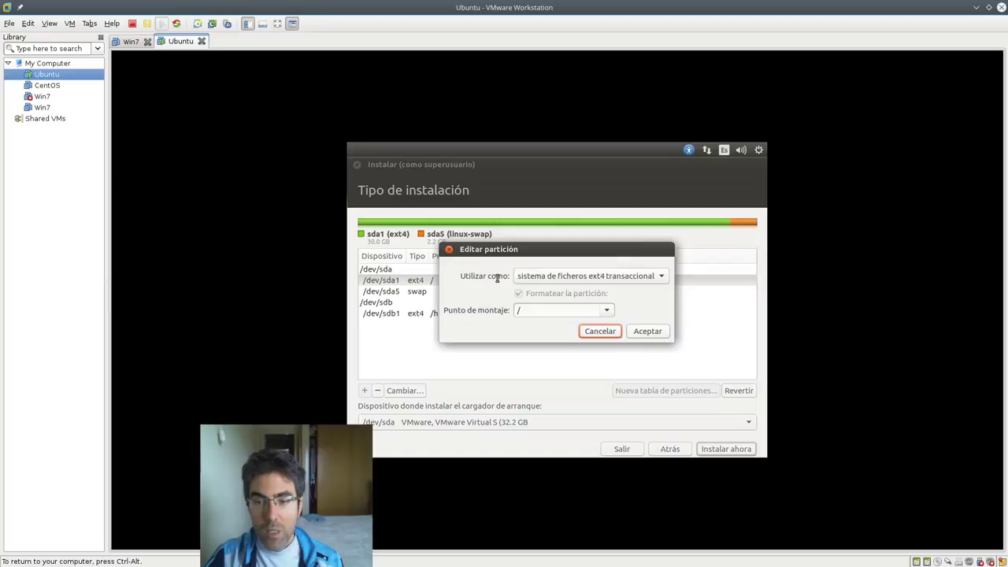
click(609, 332)
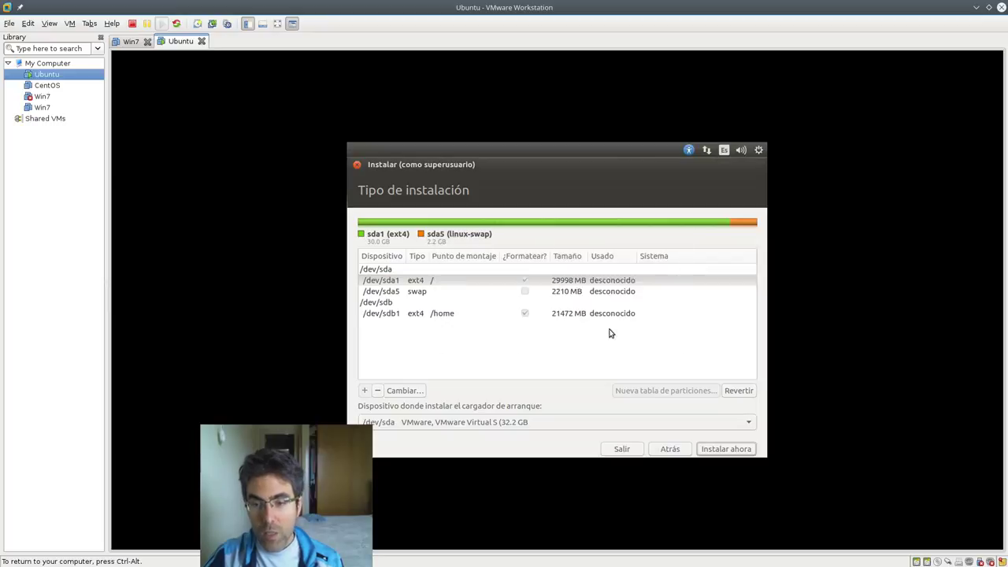
click(461, 316)
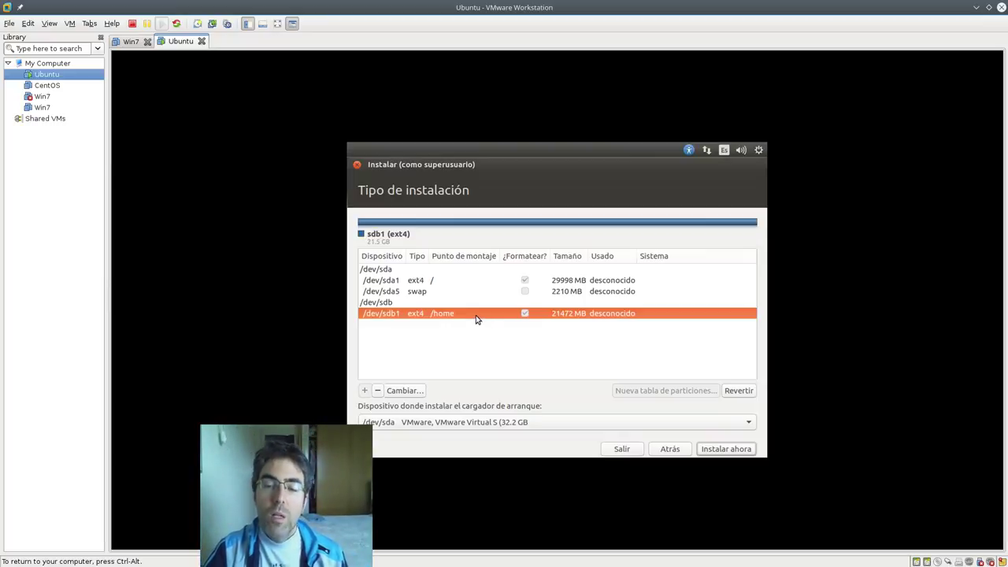
click(524, 314)
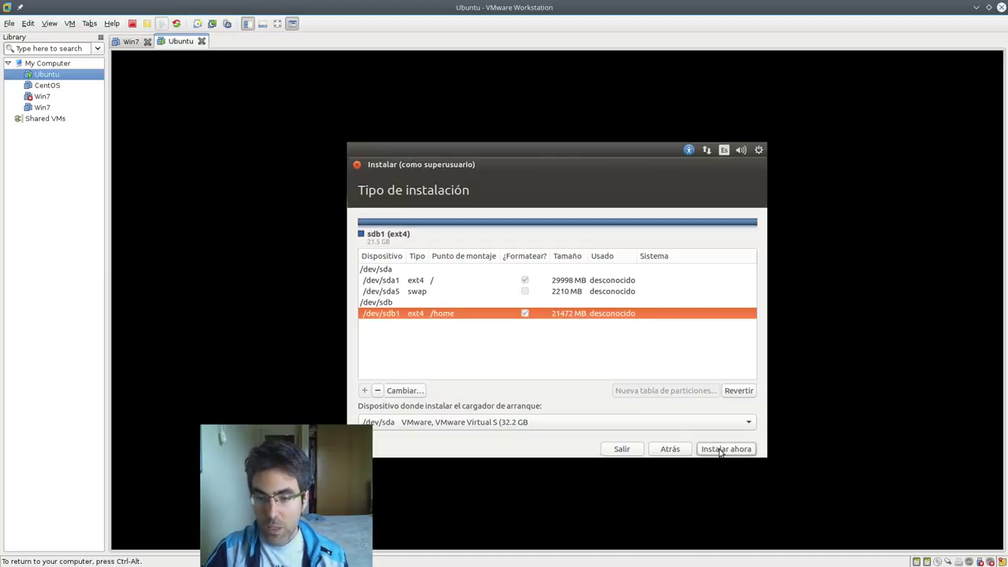
- Set the boot loader device to the whole /dev/sda disk (32.2 GB) and start installing
drag(354, 503, 294, 487)
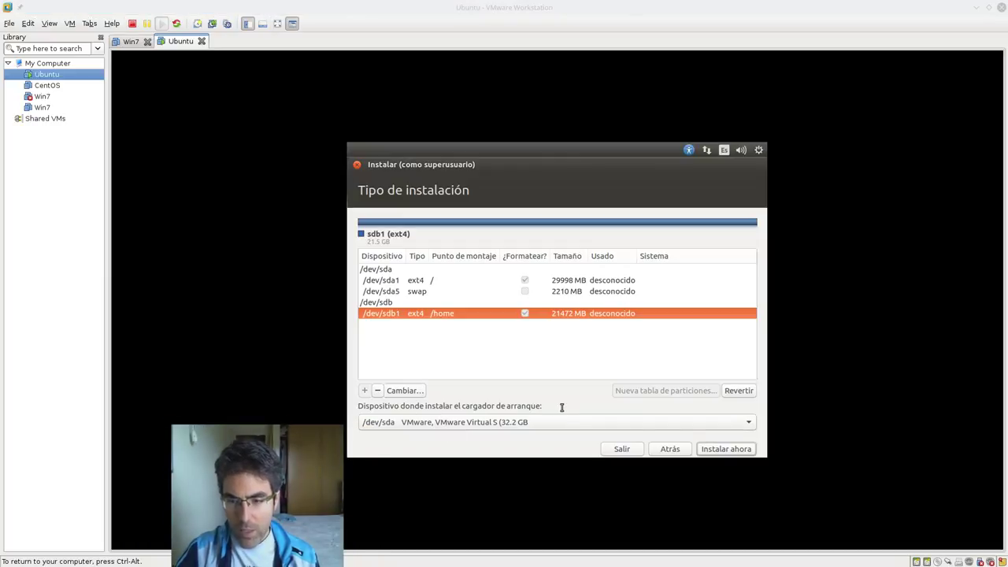
drag(546, 410, 481, 407)
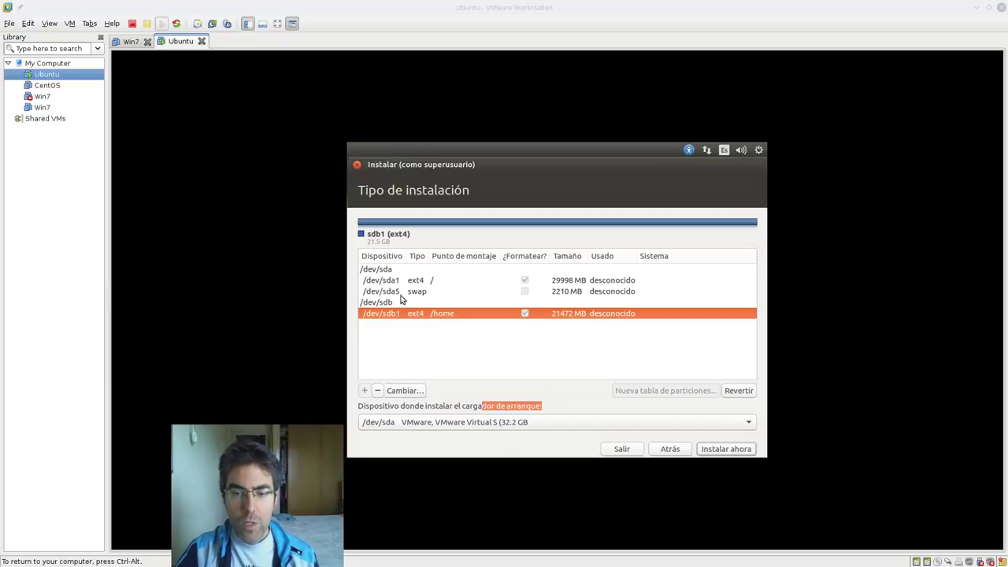
click(397, 426)
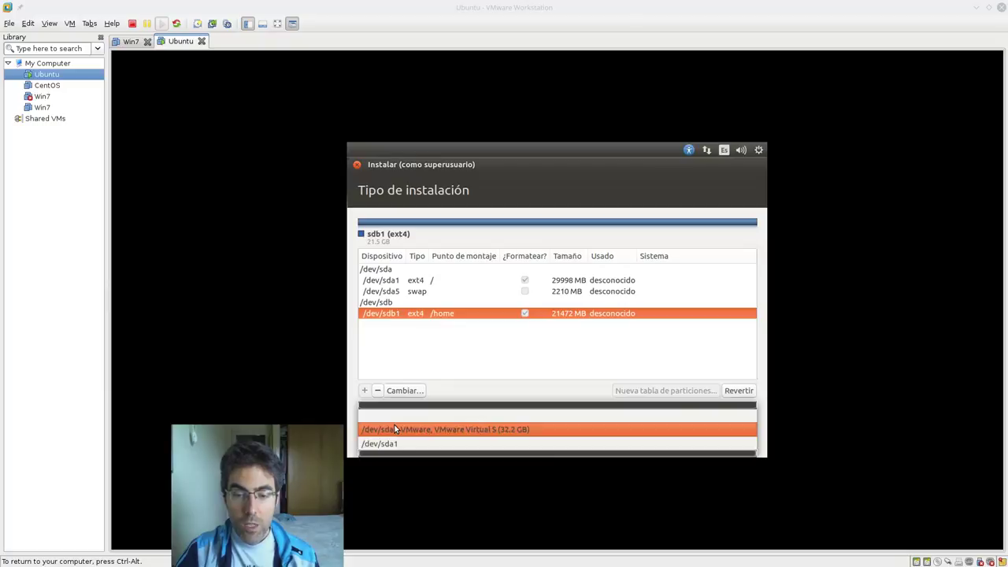
click(397, 440)
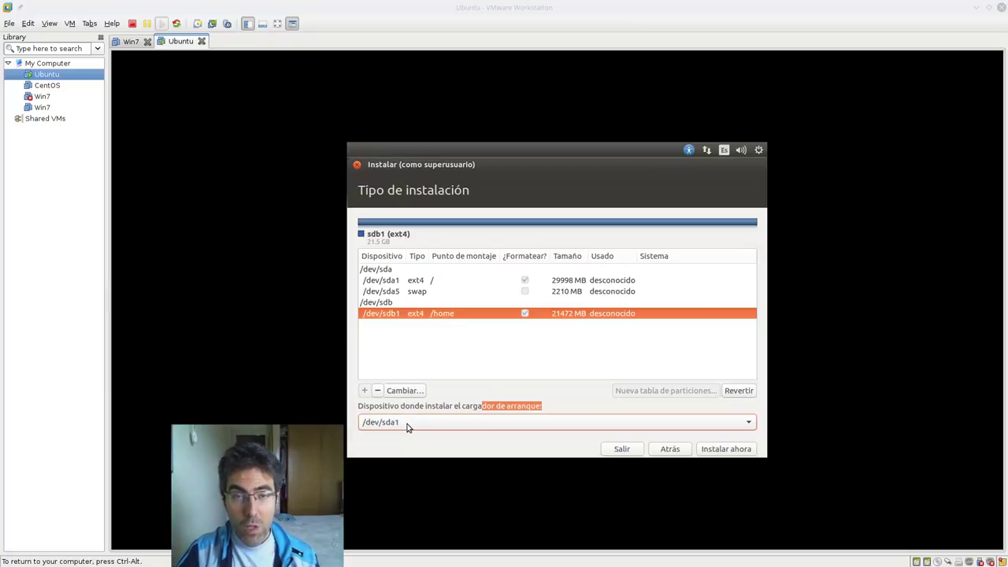
click(407, 426)
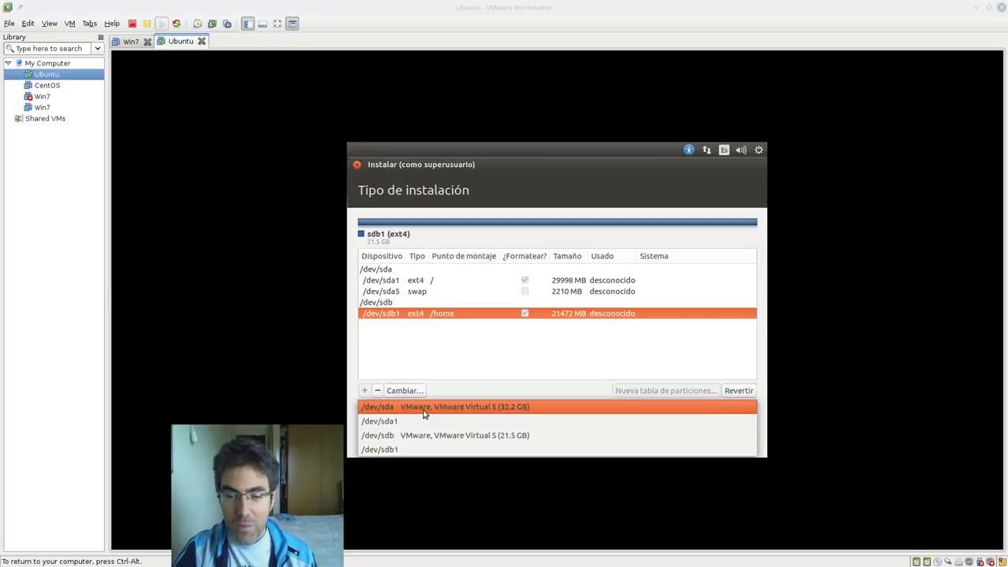
click(424, 409)
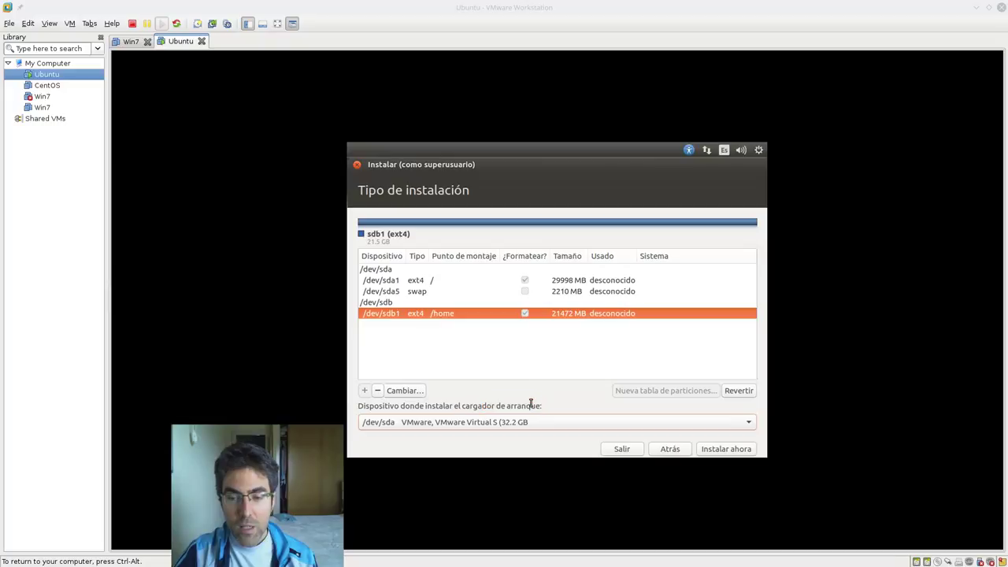
drag(543, 405, 449, 403)
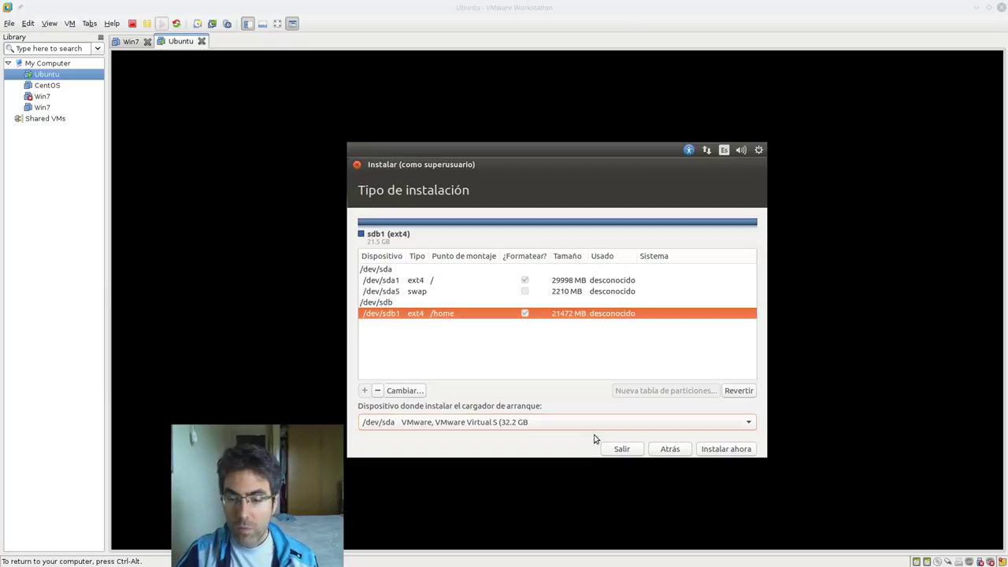
click(706, 450)
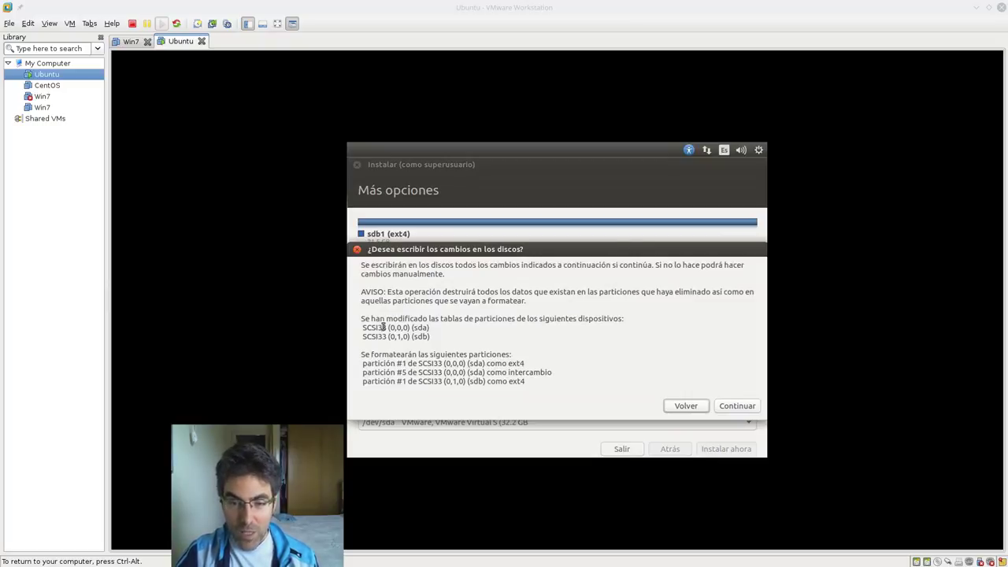
- Review the sda and sdb changes and approve writing them to the disks
mouse_move(387, 328)
mouse_down()
mouse_move(430, 329)
mouse_move(429, 337)
mouse_move(379, 337)
mouse_up()
click(404, 376)
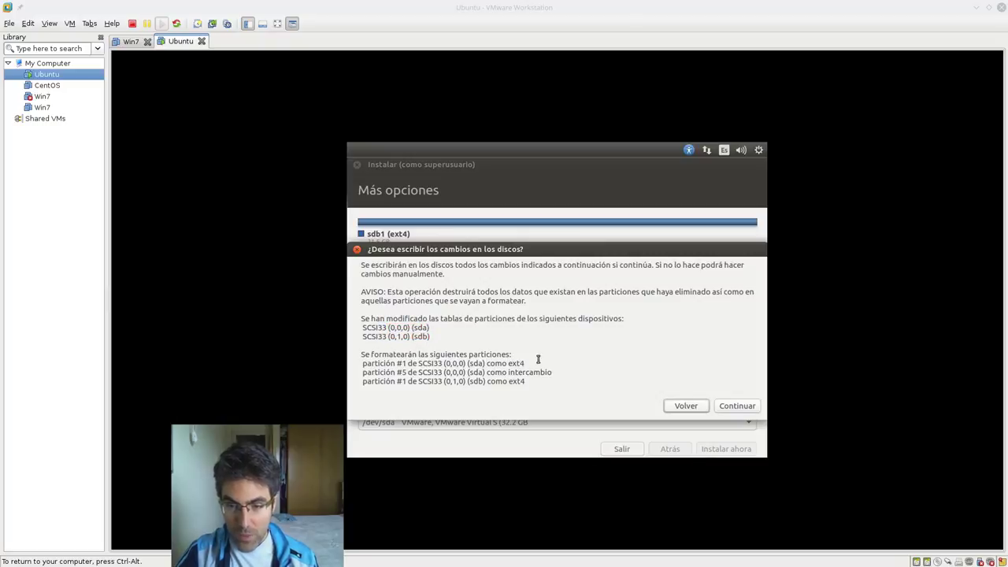
click(753, 407)
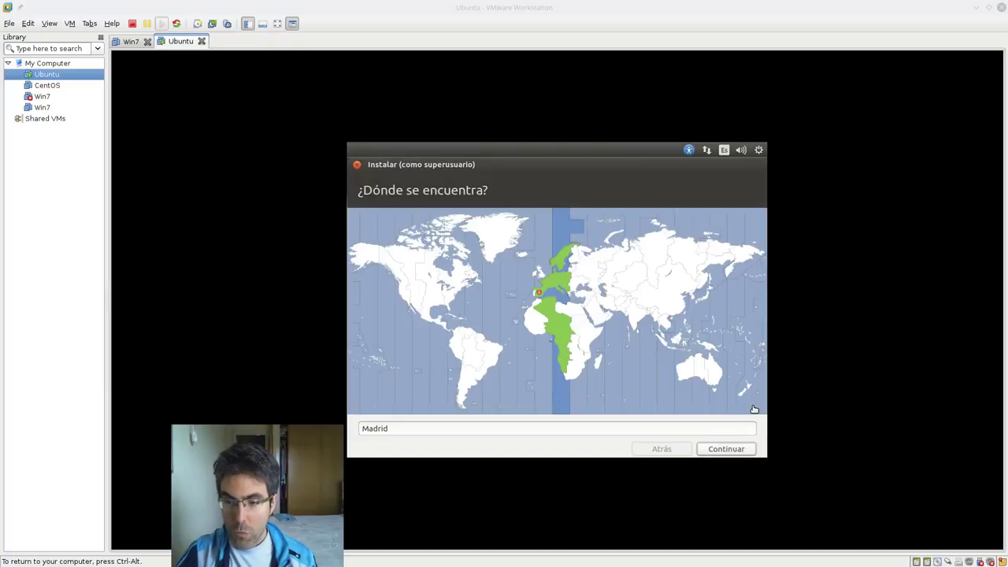
- Replace Madrid with Logroño (La Rioja, Spain) and keep the Español keyboard layout
drag(391, 428, 349, 429)
text(Logroño)
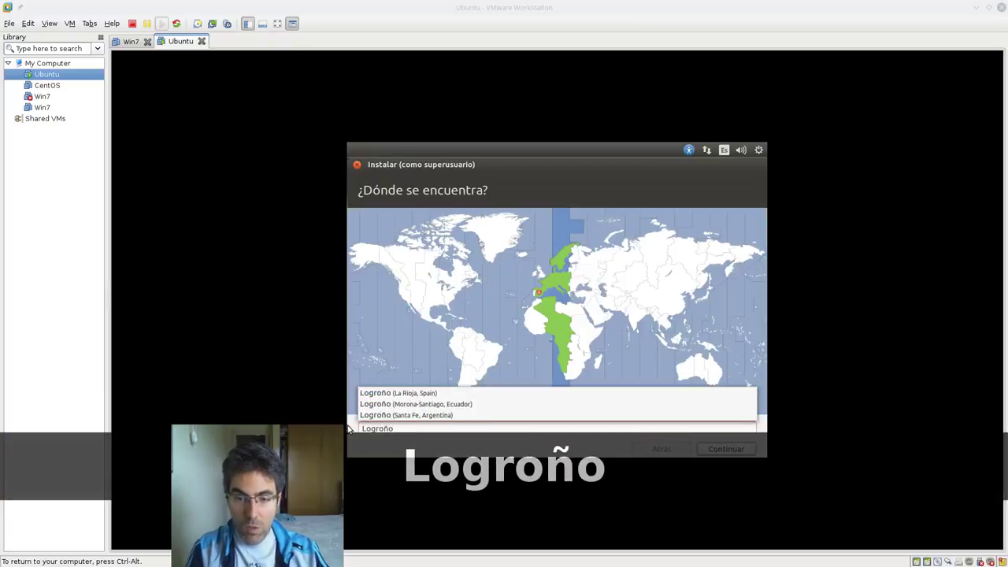
click(418, 394)
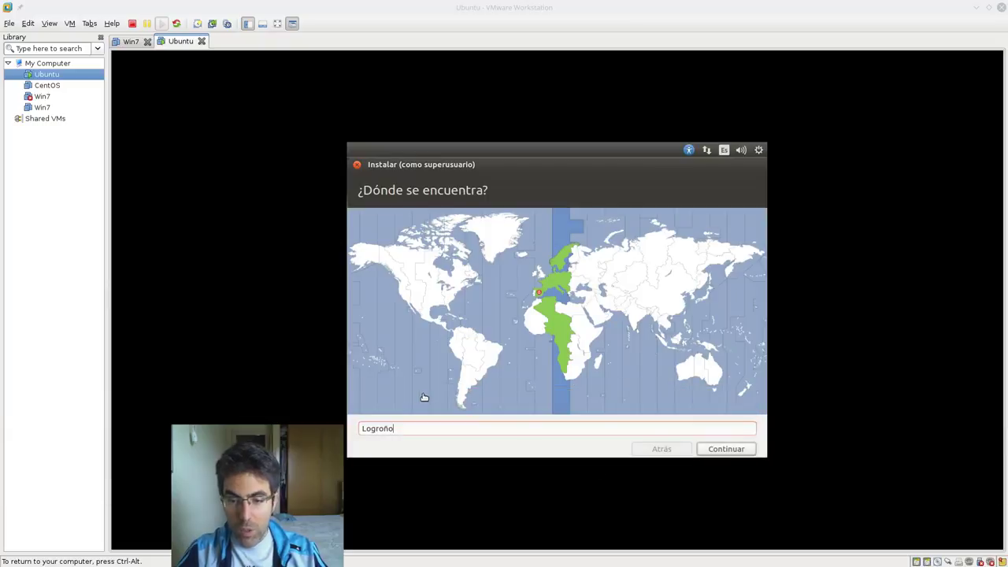
click(712, 447)
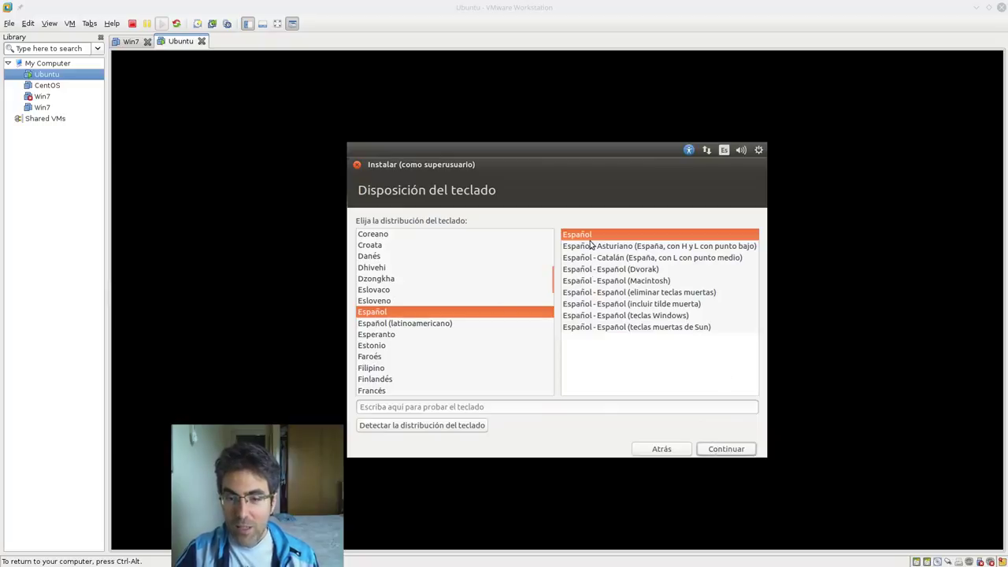
click(730, 452)
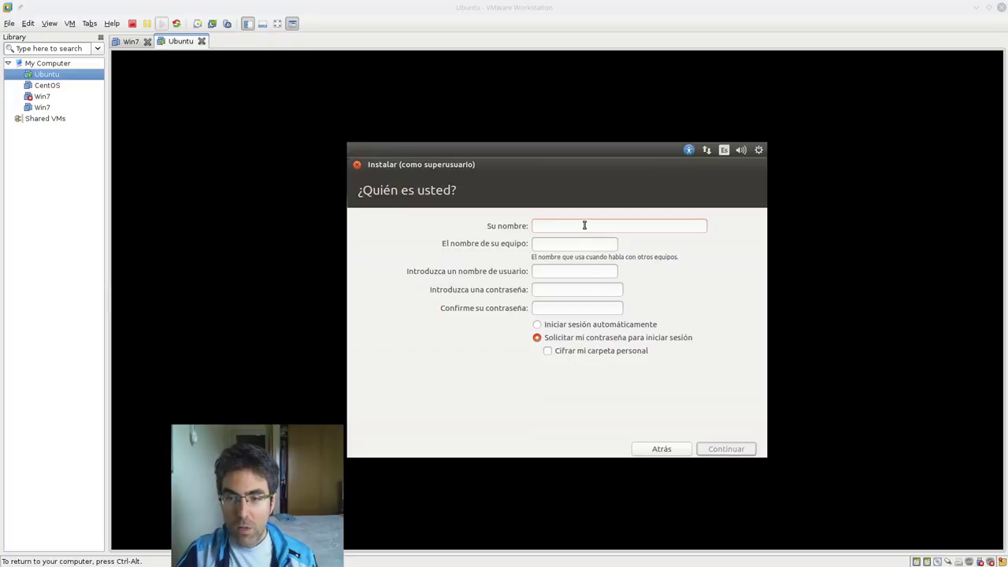
- Enter the user's name and change the computer name's suffix to -vm
text(delarioja)
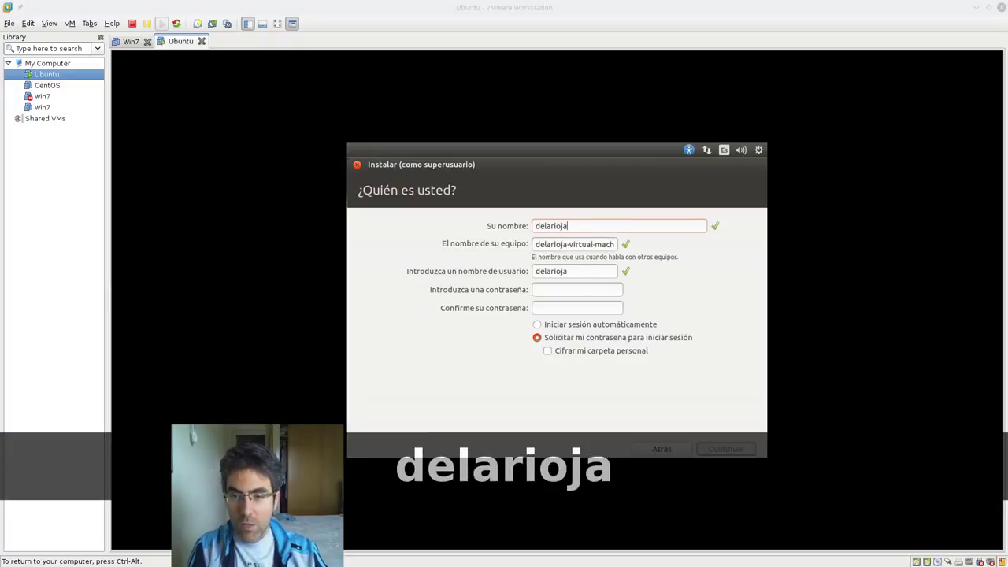
key(Tab)
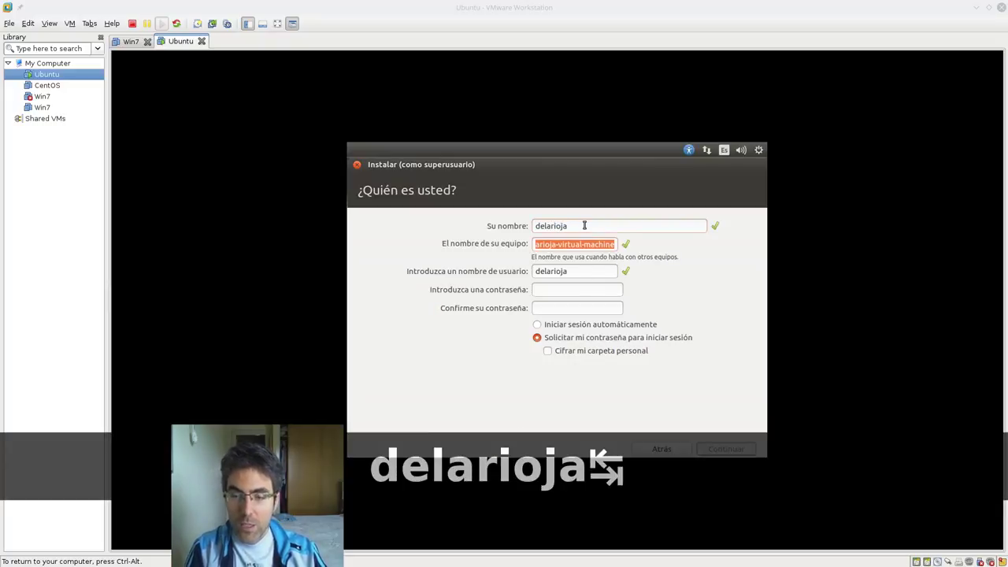
key(shift+Tab)
double_click(574, 244)
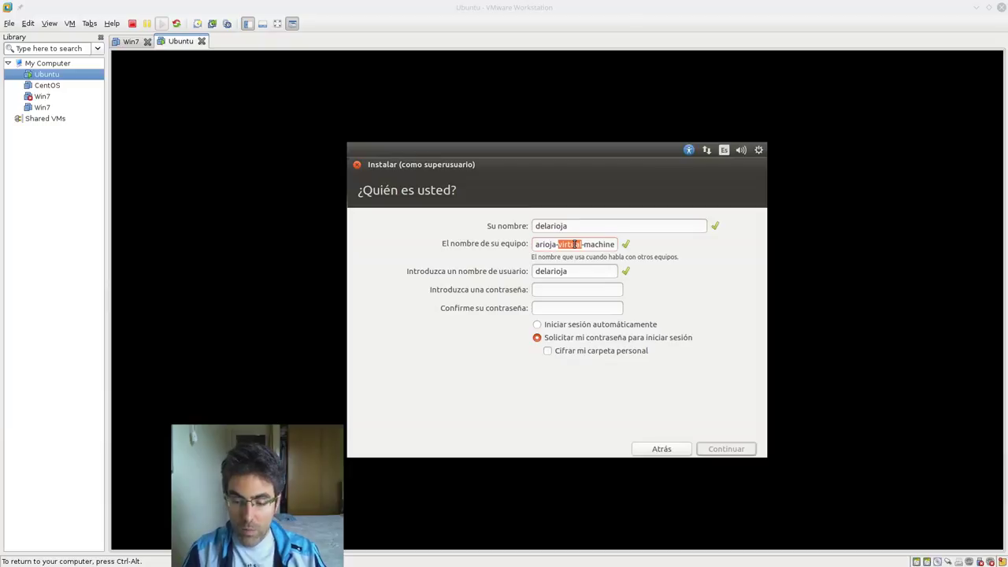
key(Delete)
key(Delete)
key(Delete)
key(Delete)
key(Delete)
key(Delete)
key(Delete)
key(Delete)
key(Delete)
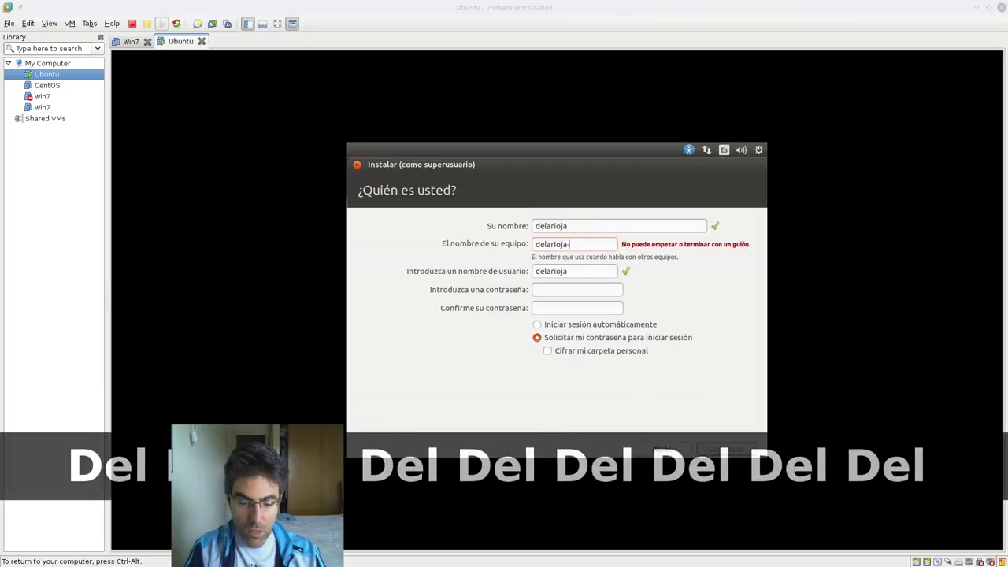
text(linxu)
key(BackSpace)
key(BackSpace)
text(ux)
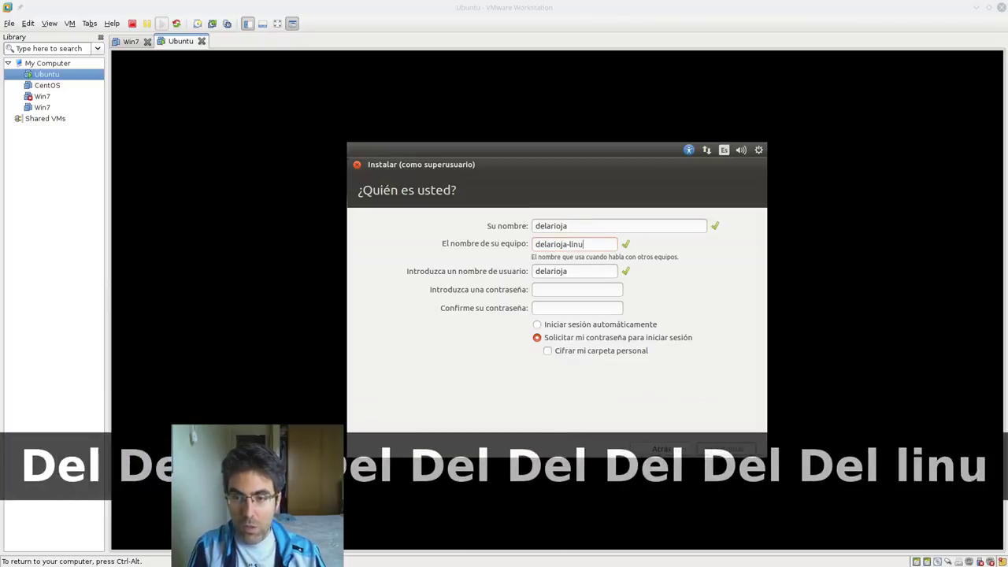
key(BackSpace)
key(BackSpace)
key(BackSpace)
key(BackSpace)
key(BackSpace)
text(x)
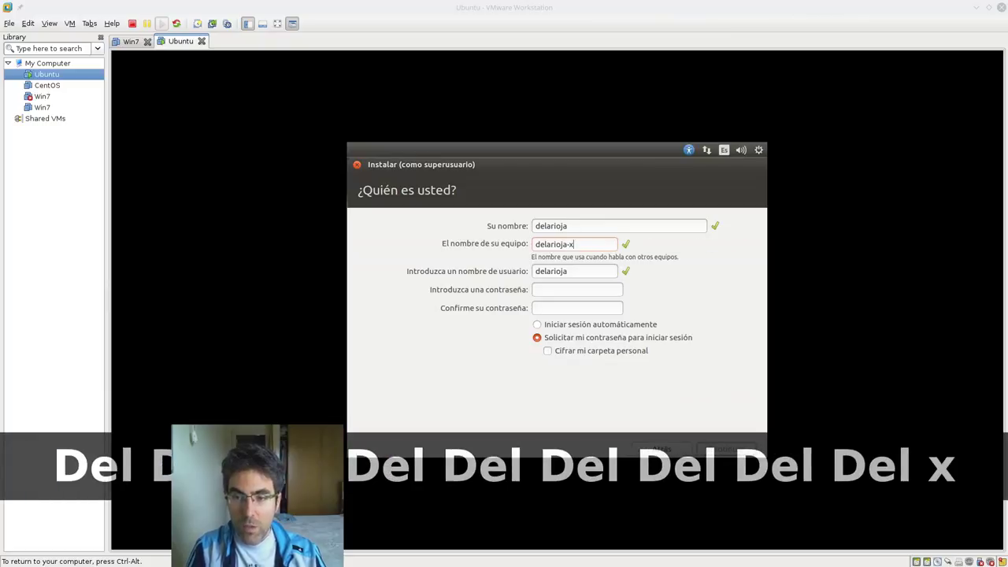
key(BackSpace)
text(som)
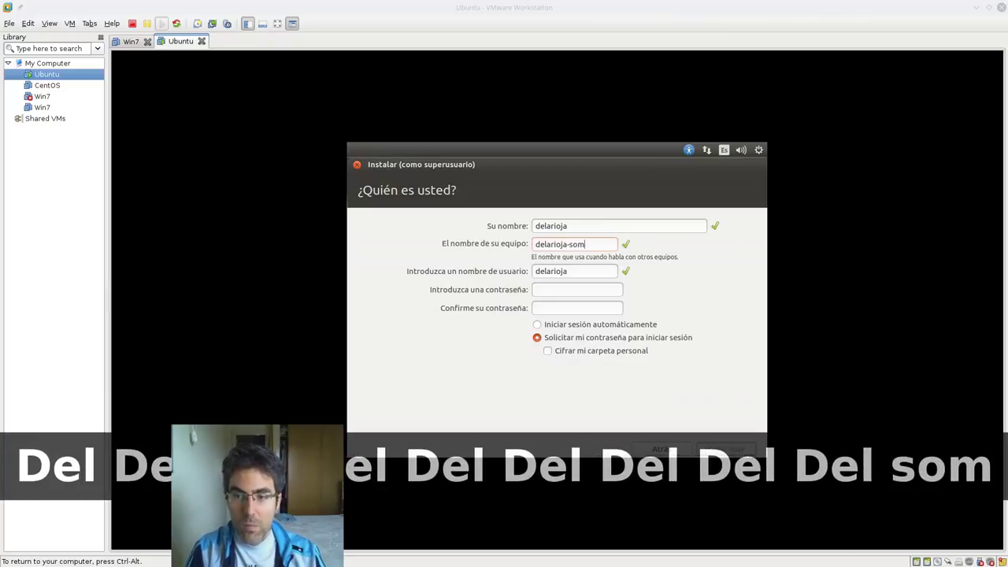
key(BackSpace)
key(BackSpace)
key(BackSpace)
text(vm)
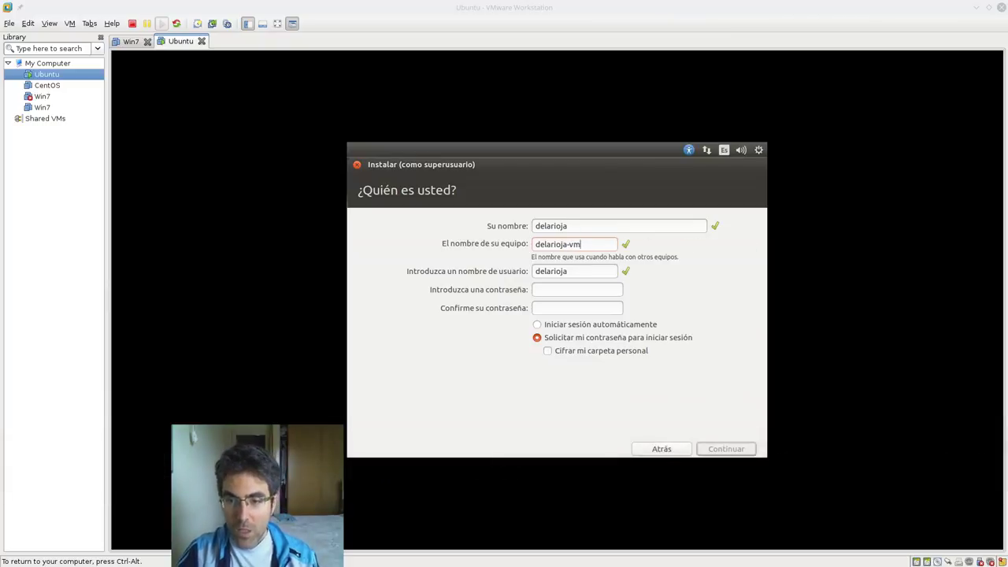
- Set the username, enter and confirm a short password, and choose automatic login
double_click(564, 271)
key(Tab)
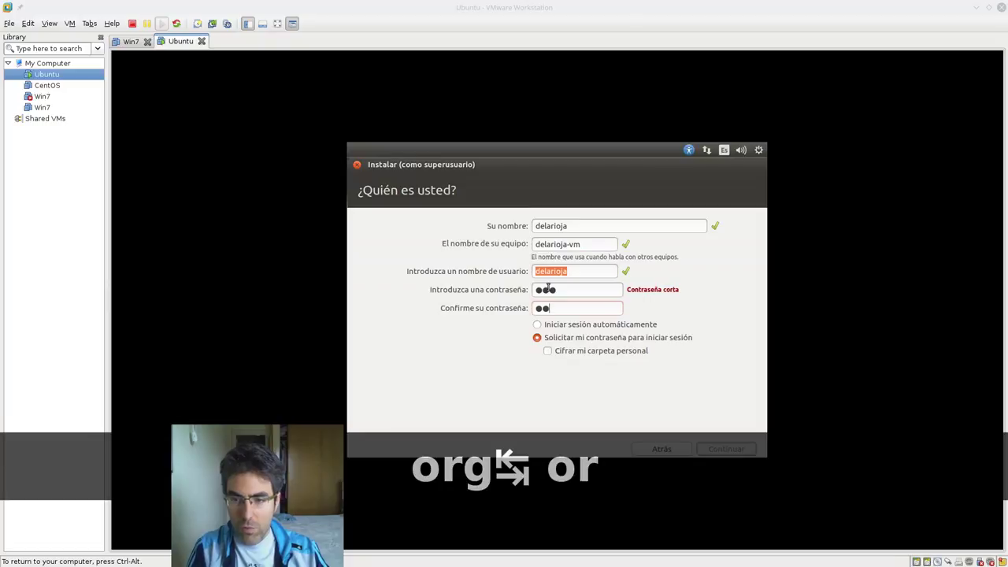
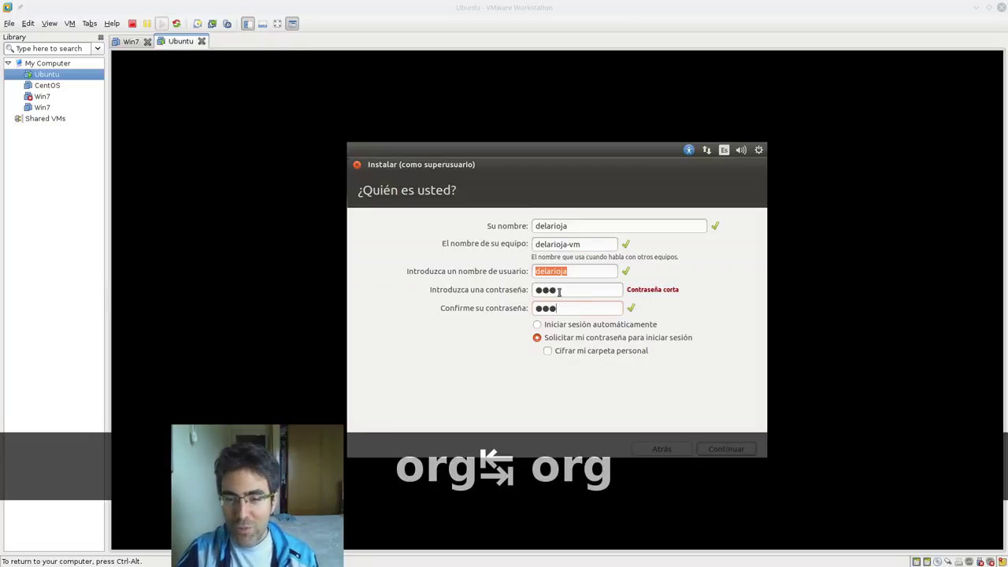
click(567, 326)
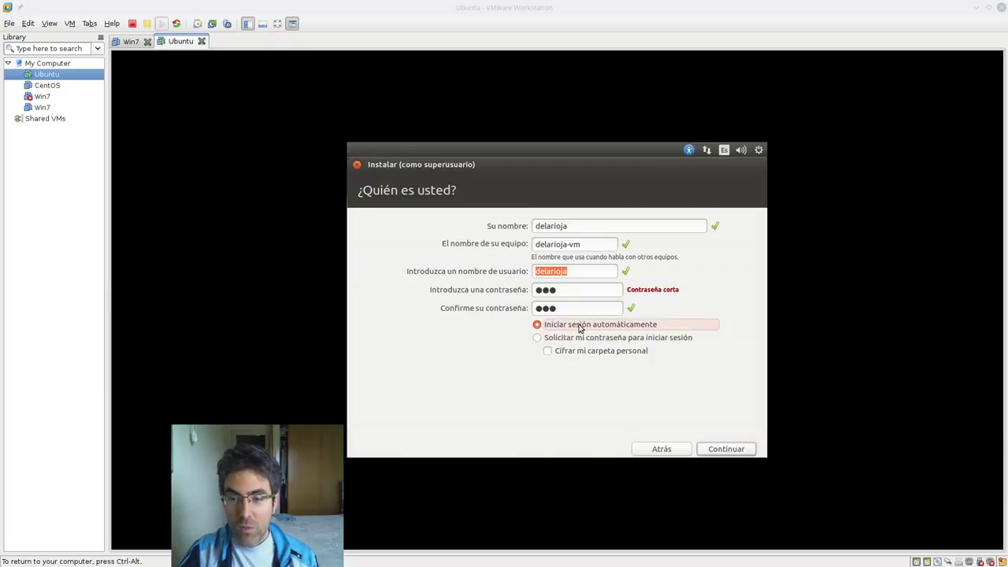
click(573, 289)
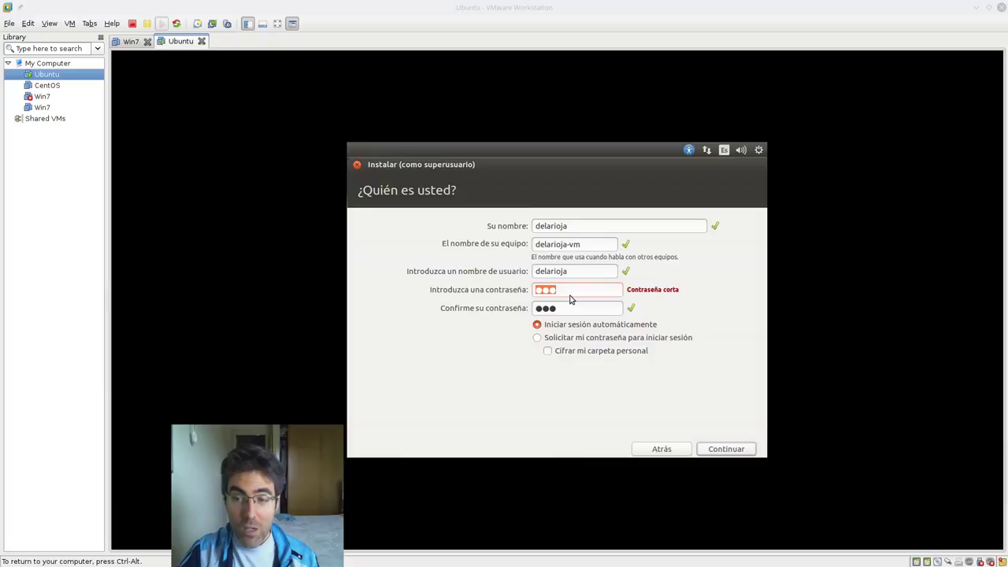
drag(681, 290, 651, 289)
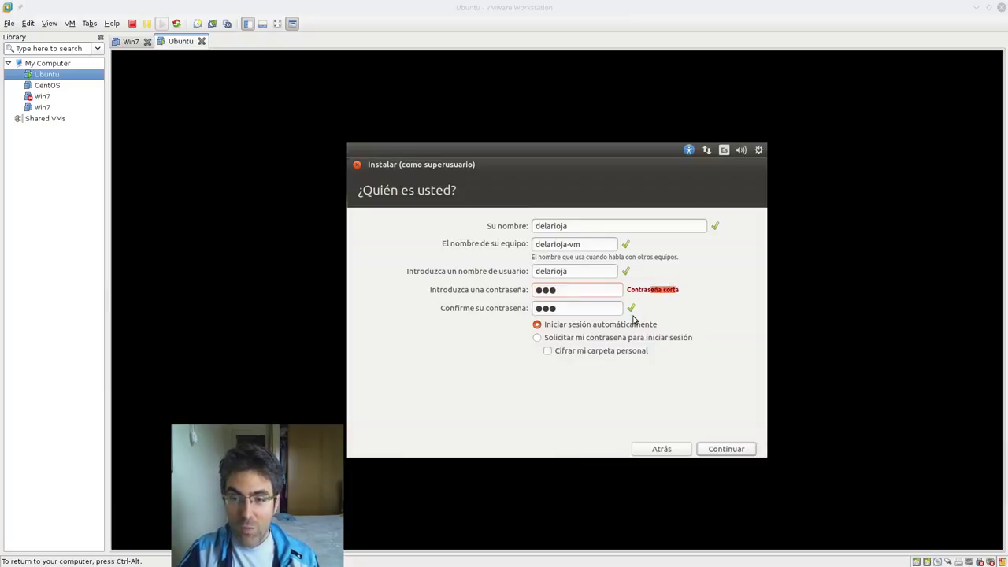
click(569, 308)
click(581, 338)
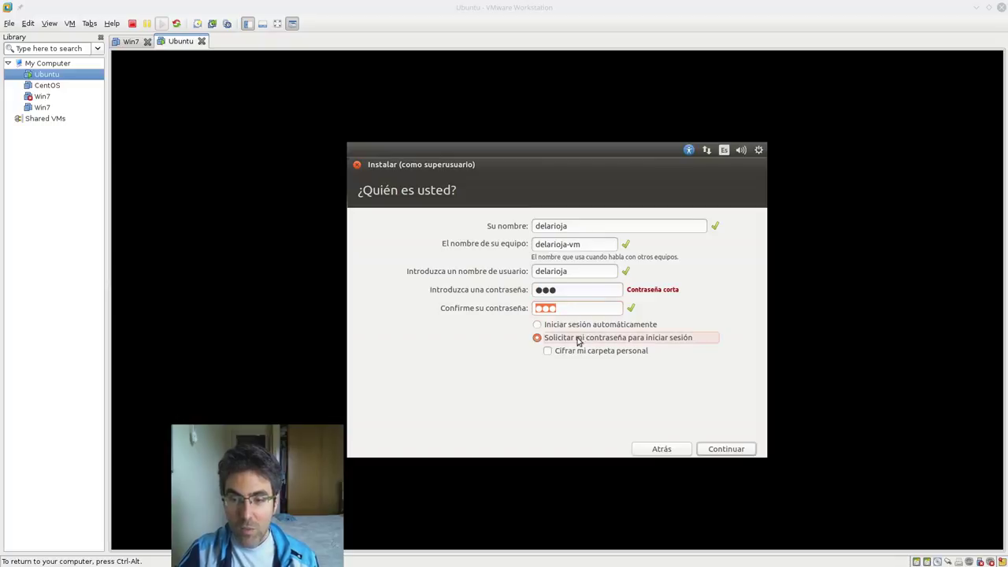
click(575, 326)
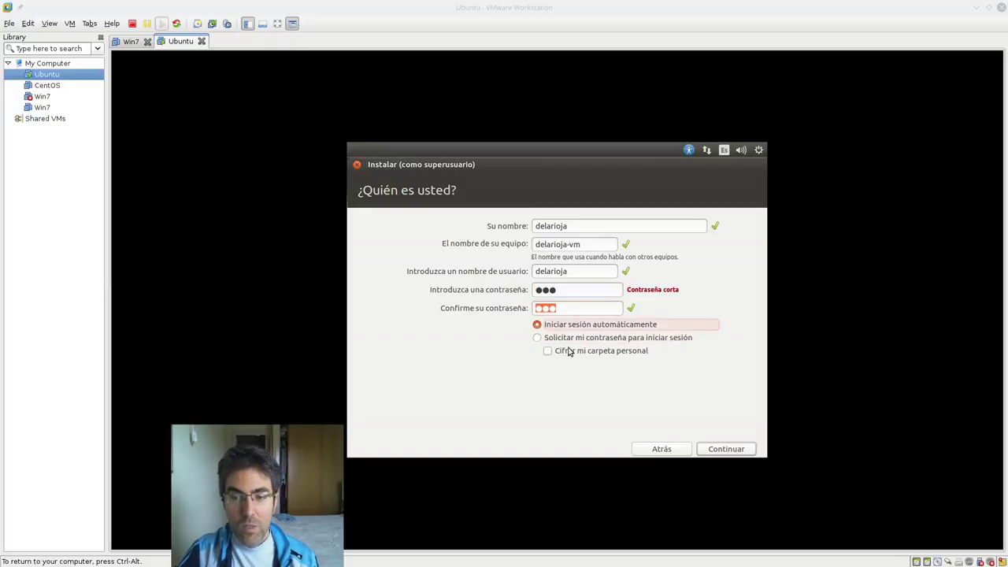
click(586, 309)
- Submit the user details and advance the installer slideshow four slides
click(726, 449)
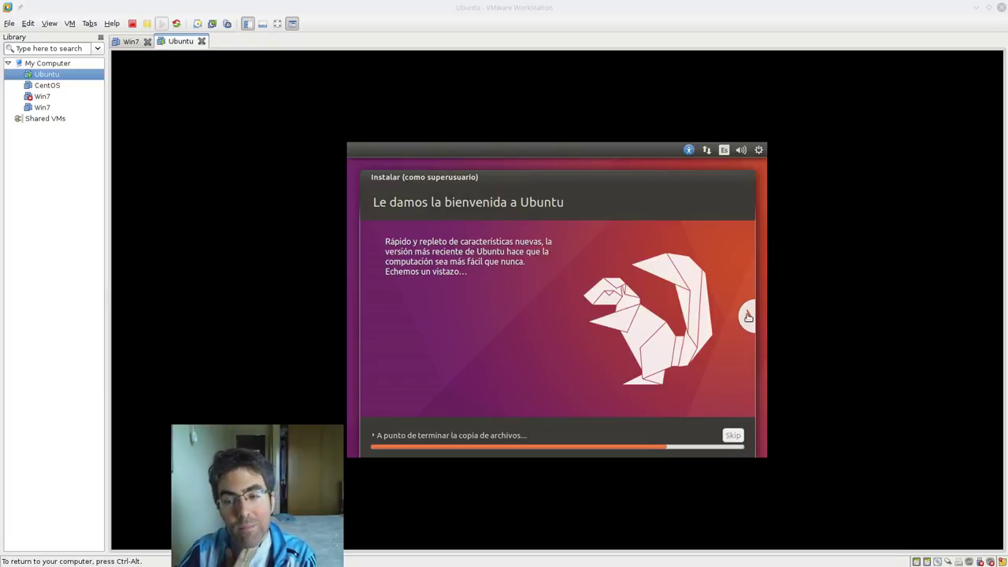
click(748, 317)
click(748, 316)
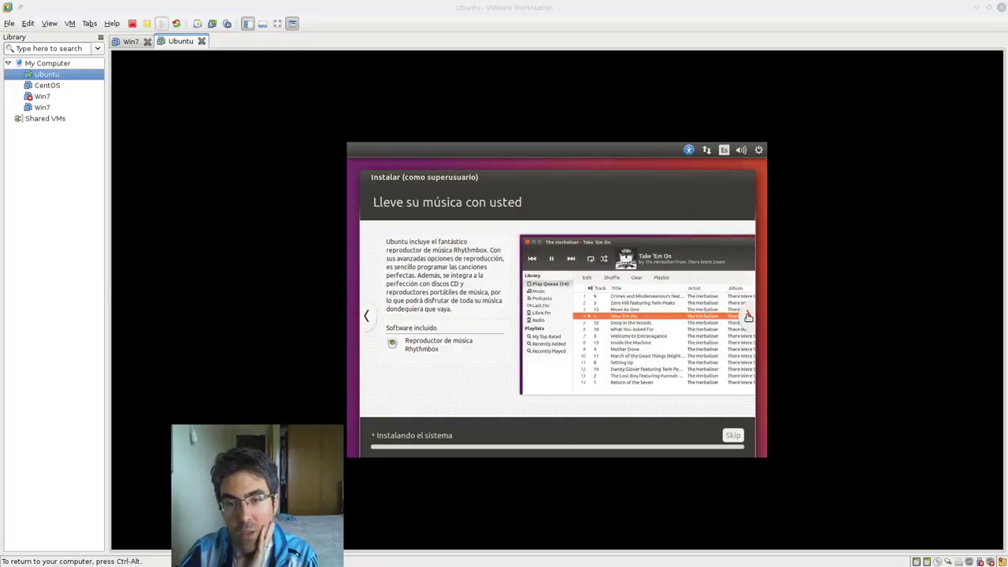
click(748, 317)
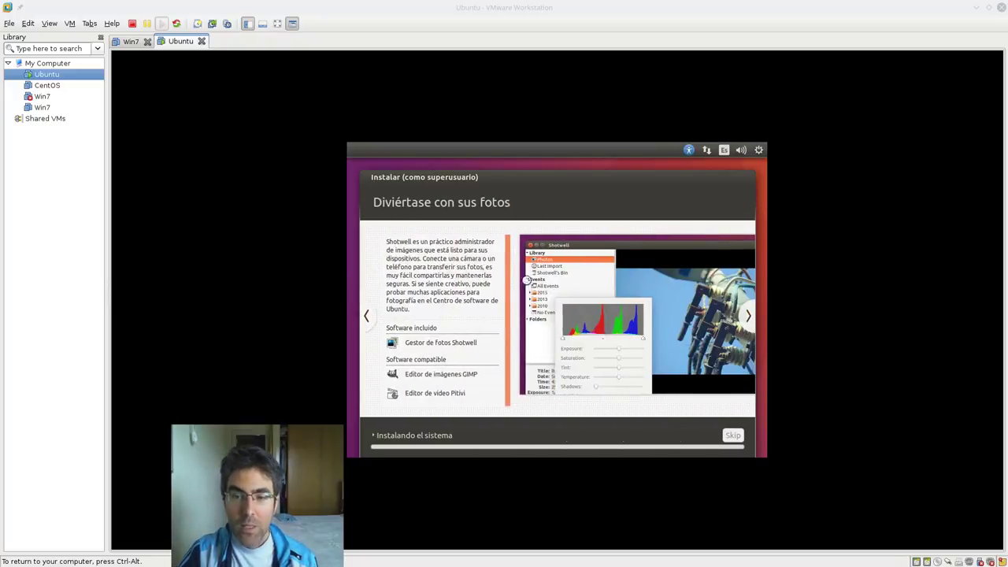
click(748, 323)
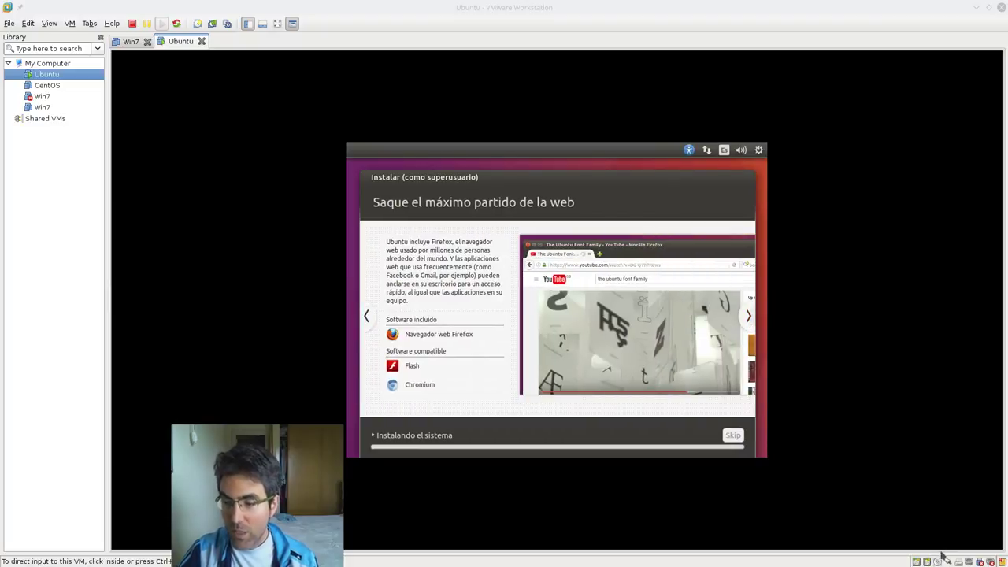
mouse_move(940, 561)
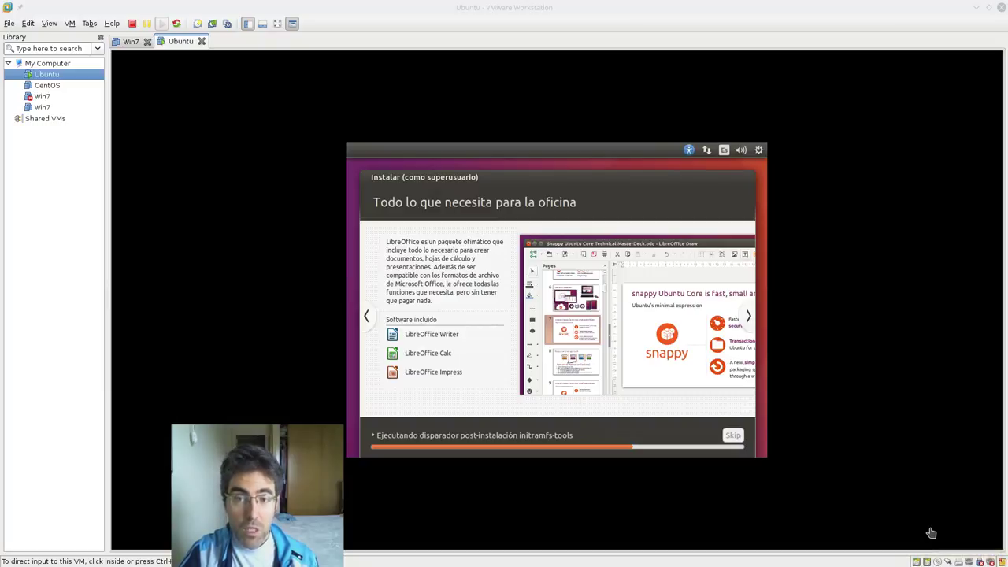
- Release input from the VM with Ctrl+Alt and switch to Chrome's Moodle course page
click(950, 487)
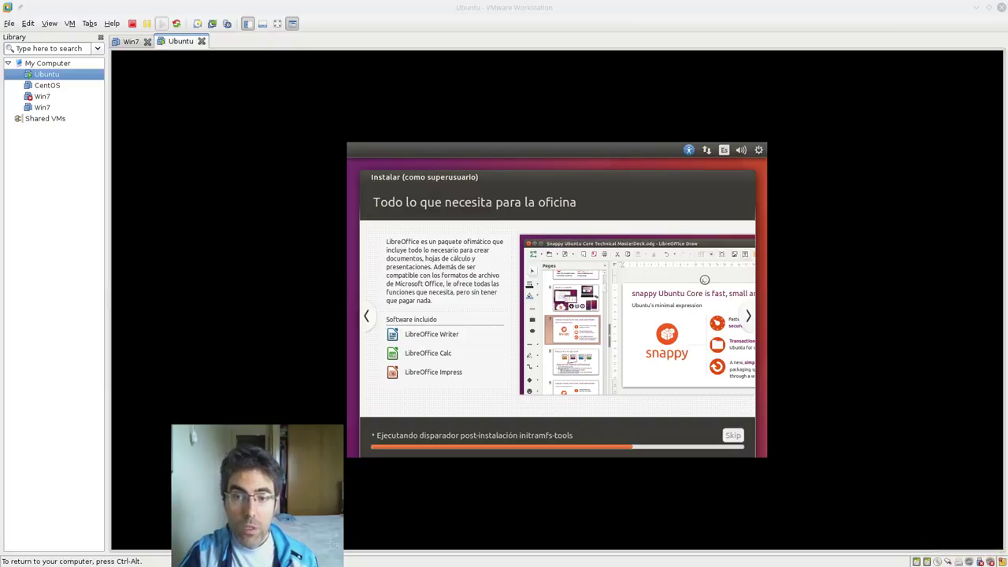
key(ctrl+alt)
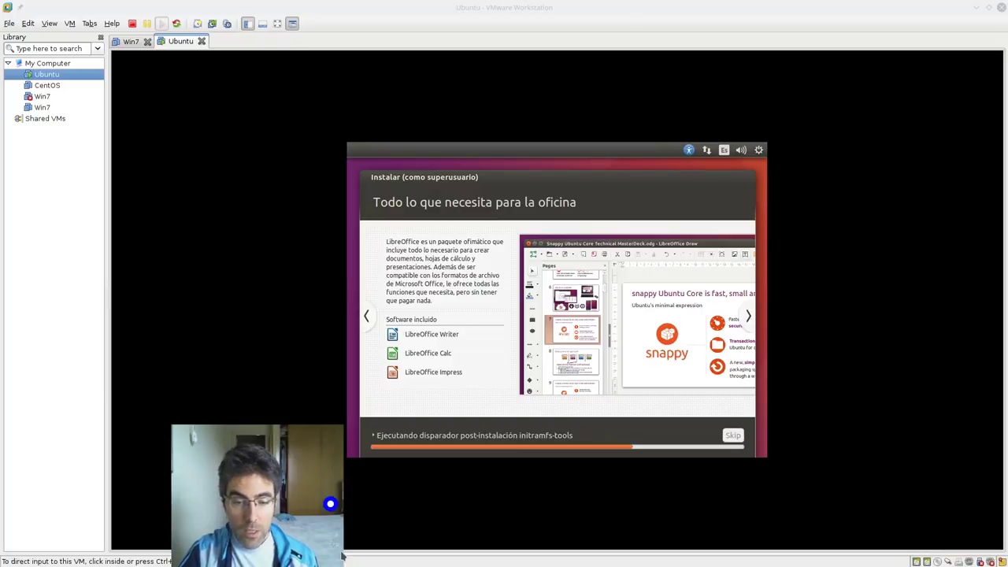
drag(399, 542, 535, 542)
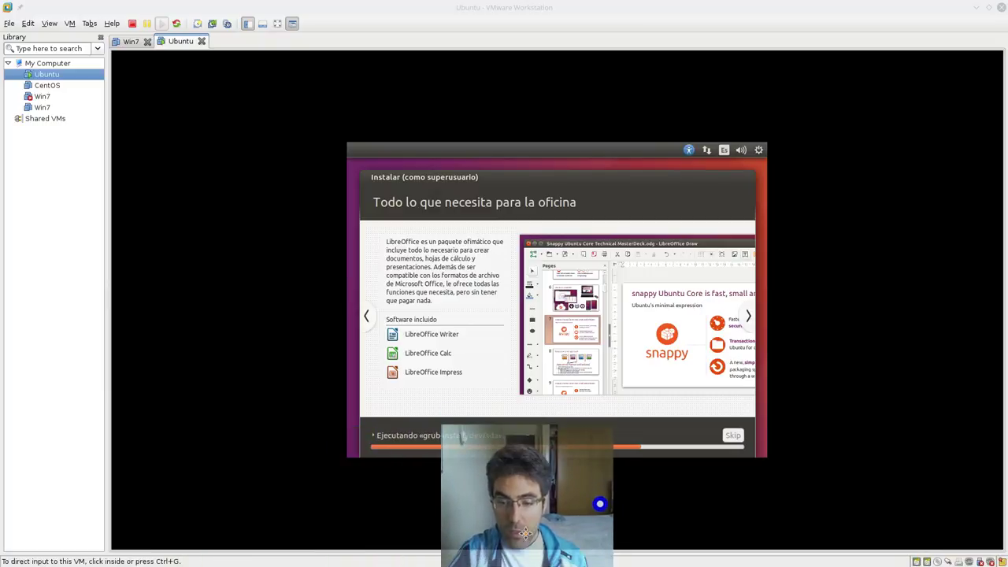
mouse_move(3, 171)
click(18, 93)
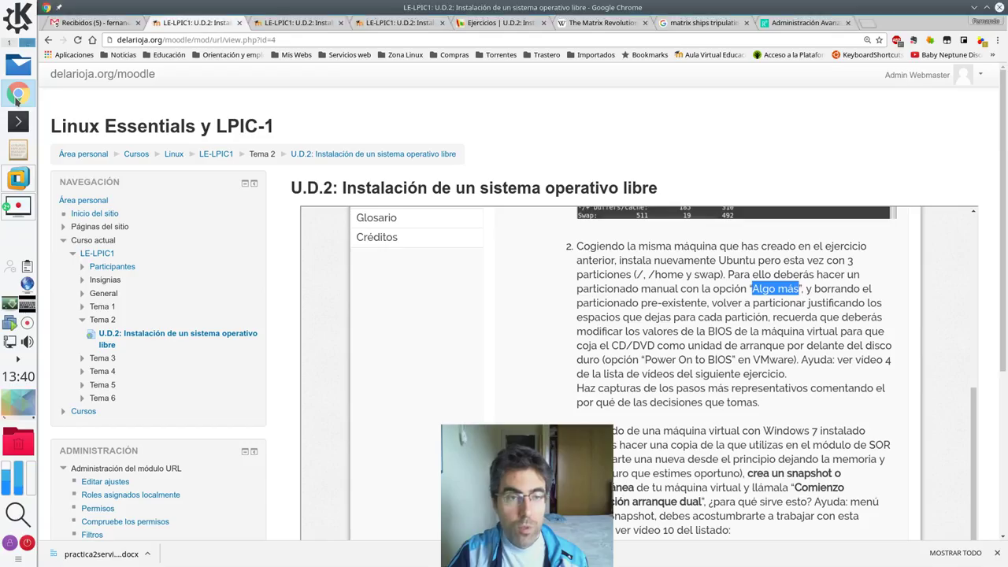
- Highlight 'Power On to BIOS' in the exercise, then scroll the dual-boot page to swap
scroll(671, 309, down, 2)
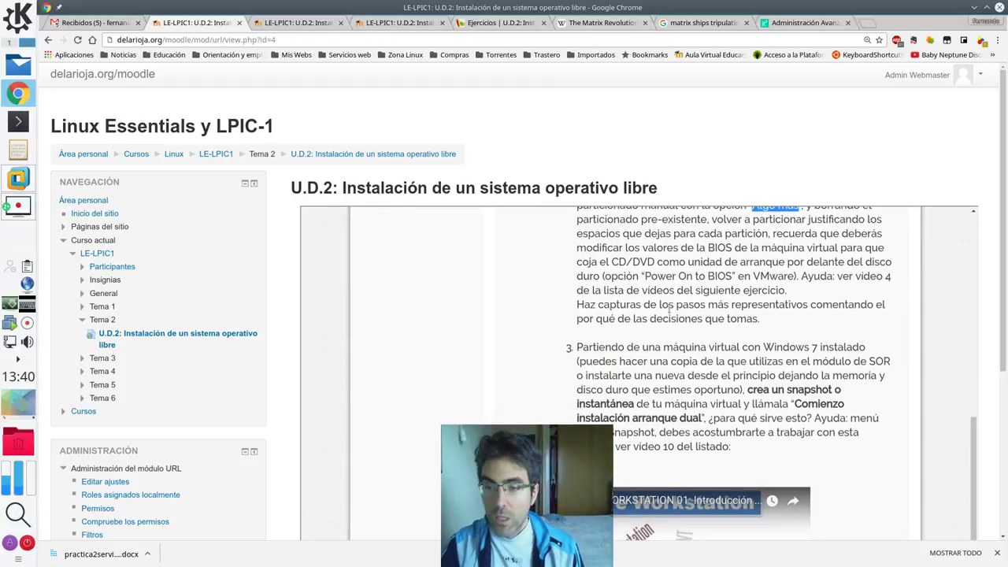
drag(646, 276, 733, 279)
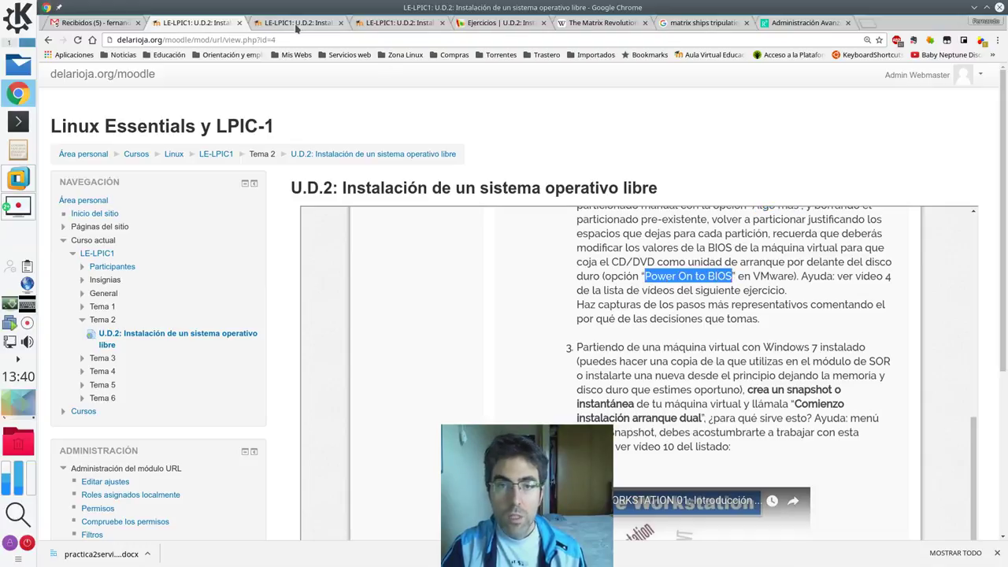
click(296, 27)
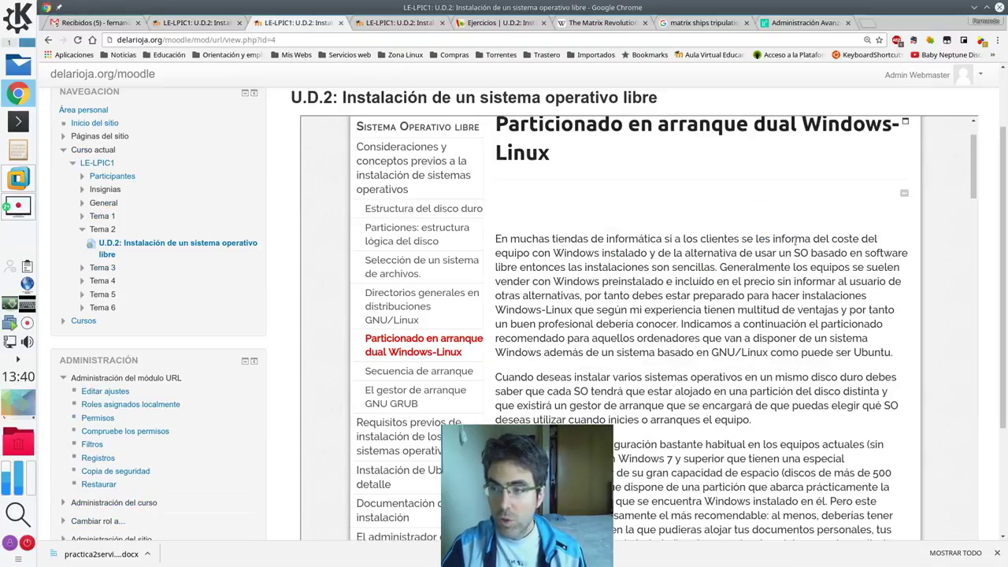
drag(973, 173, 975, 334)
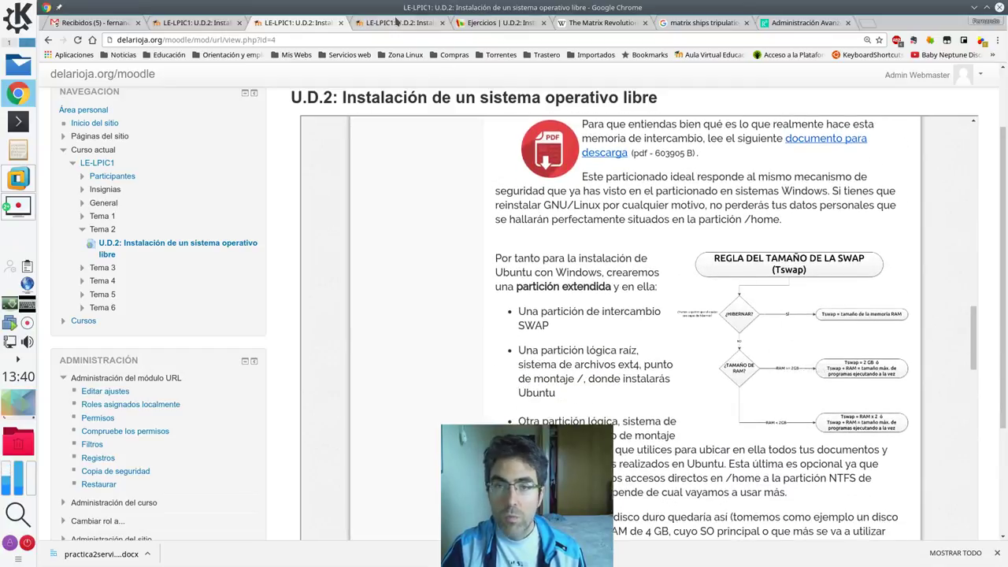
- Open the installation prerequisites page and scroll to the Ubuntu minimum requirements list
click(402, 25)
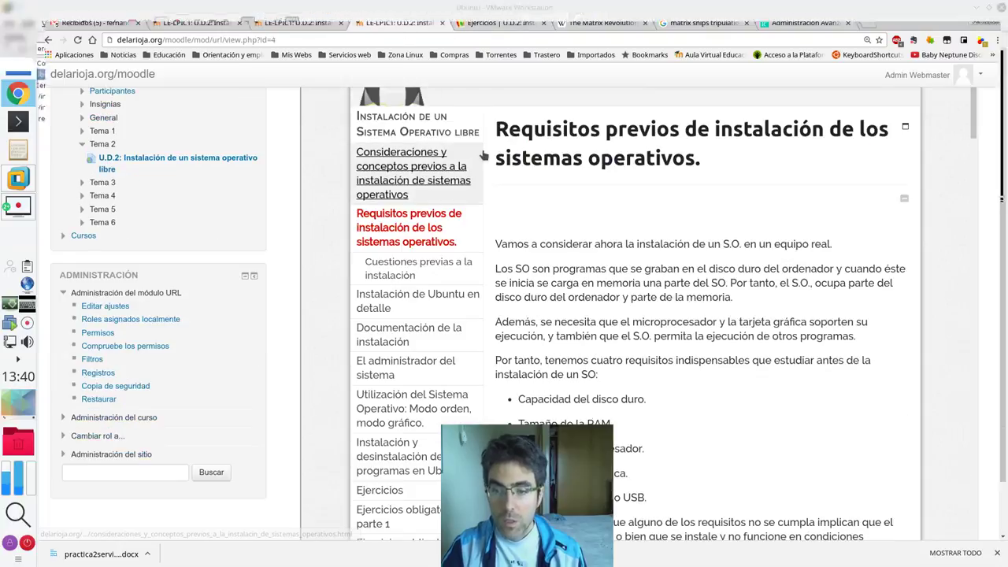
scroll(589, 260, down, 10)
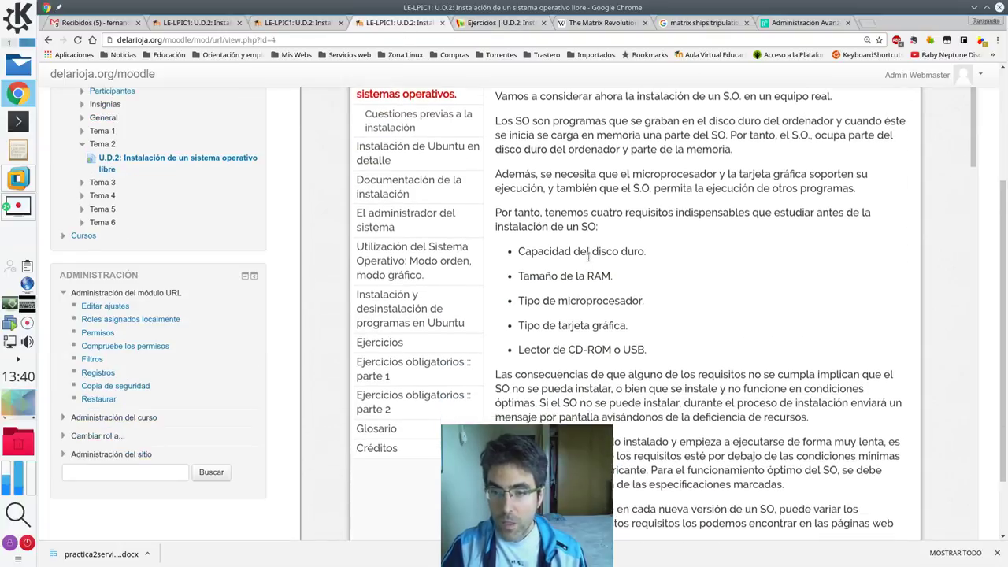
scroll(589, 262, down, 3)
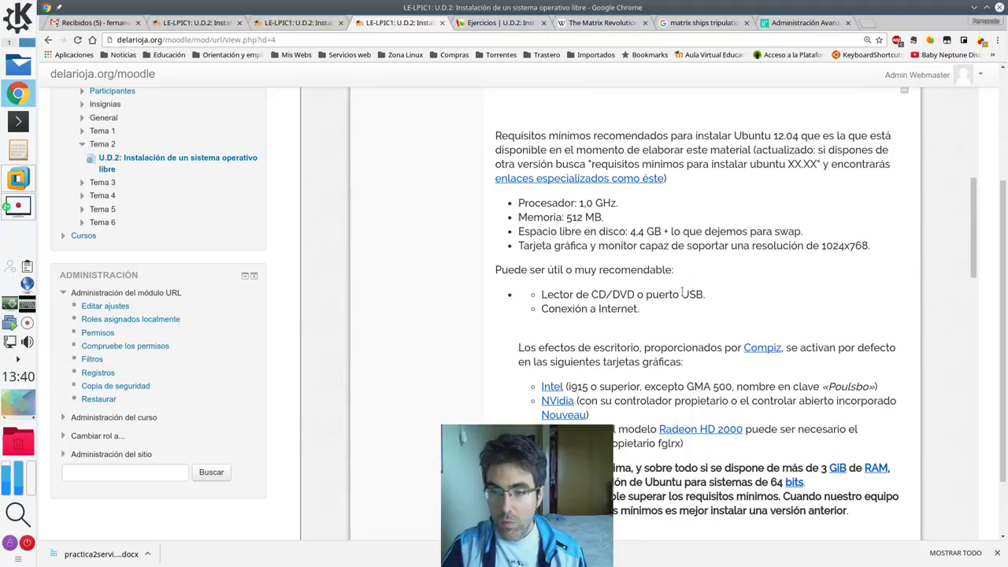
scroll(720, 275, up, 2)
scroll(711, 264, up, 10)
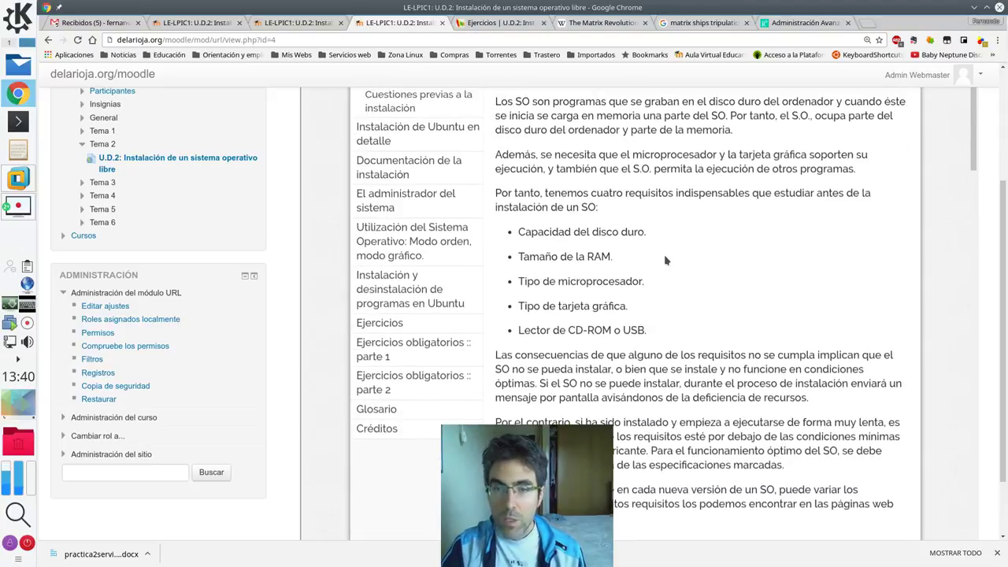
scroll(698, 263, down, 5)
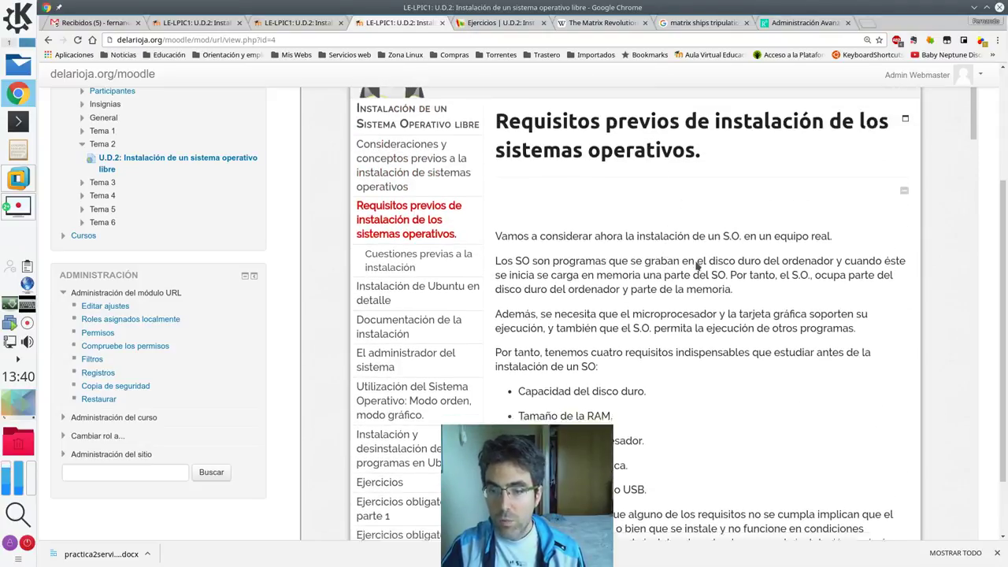
scroll(696, 262, down, 5)
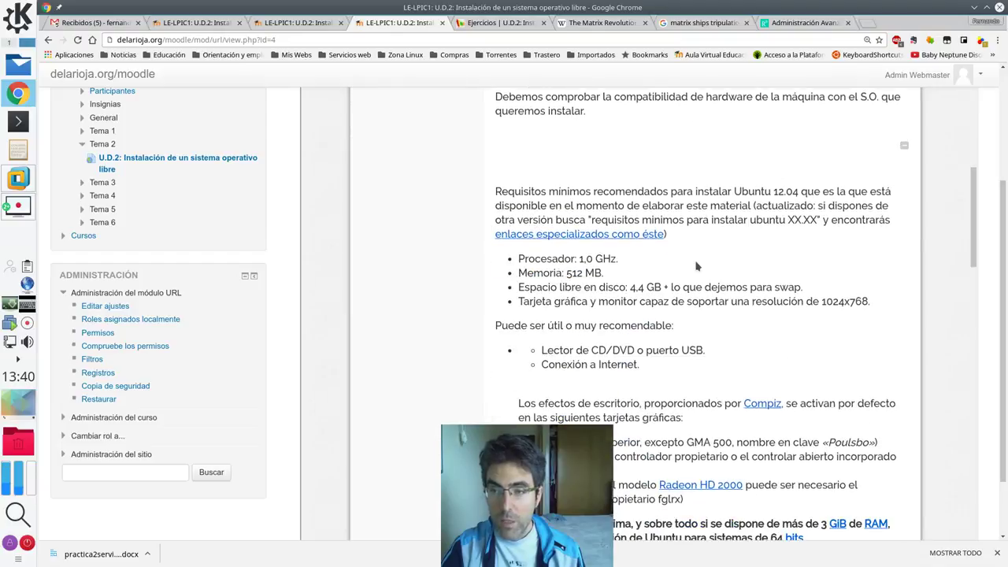
scroll(697, 266, down, 1)
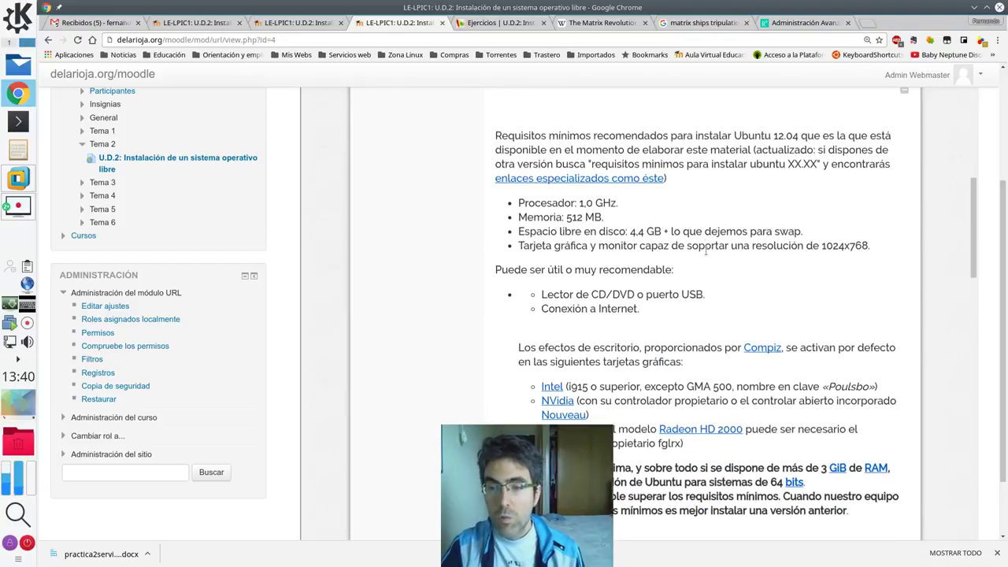
- Highlight Ubuntu 12.04, the processor, 512 MB memory and 4,4 GB disk requirements
drag(748, 136, 808, 138)
click(797, 139)
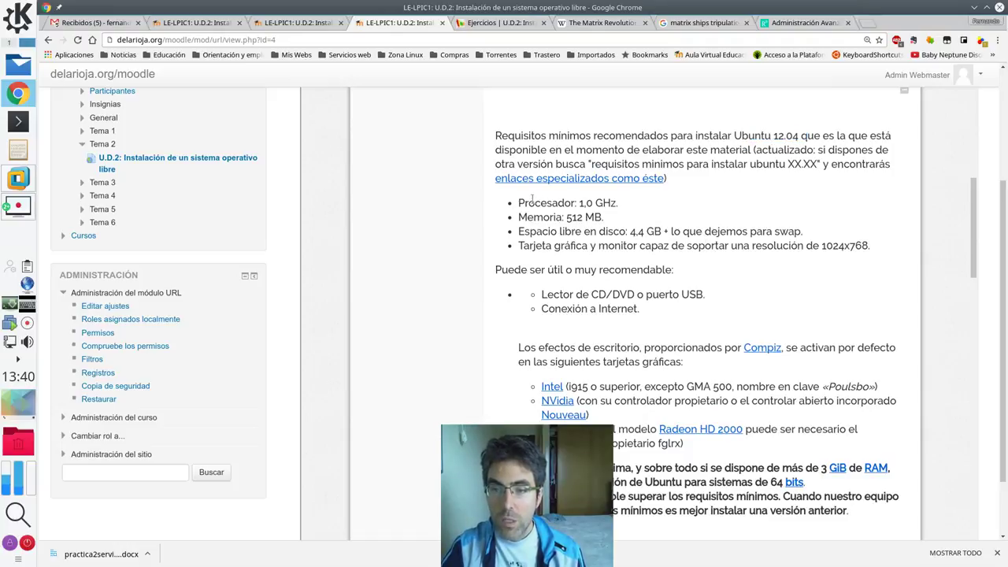
drag(519, 203, 575, 203)
drag(590, 164, 686, 163)
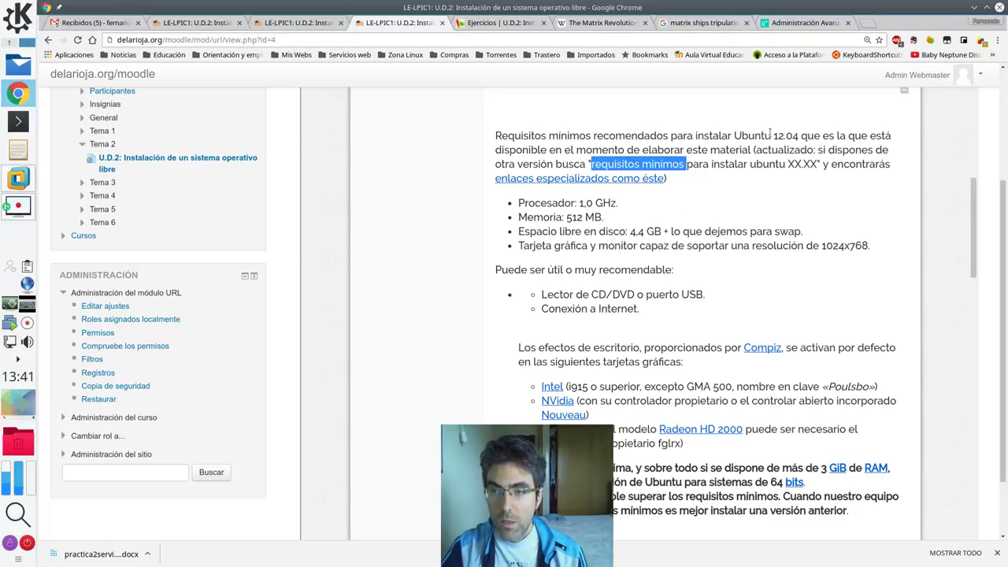
drag(771, 136, 785, 136)
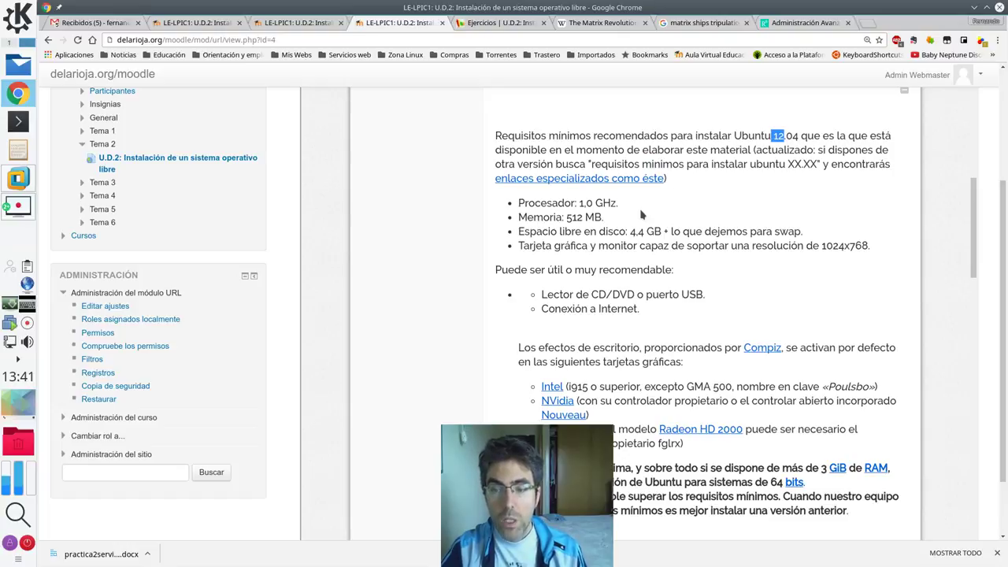
click(577, 202)
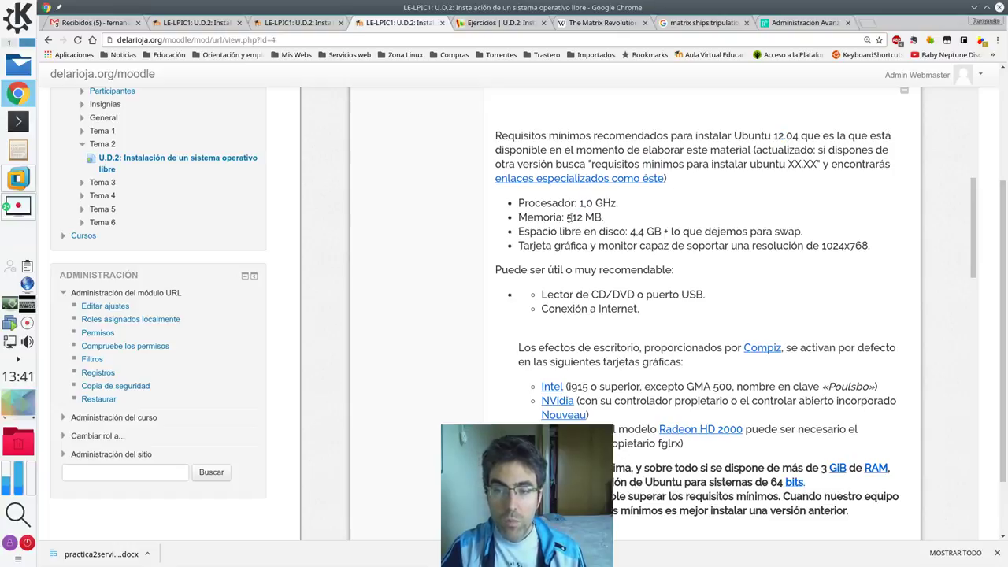
drag(566, 217, 661, 231)
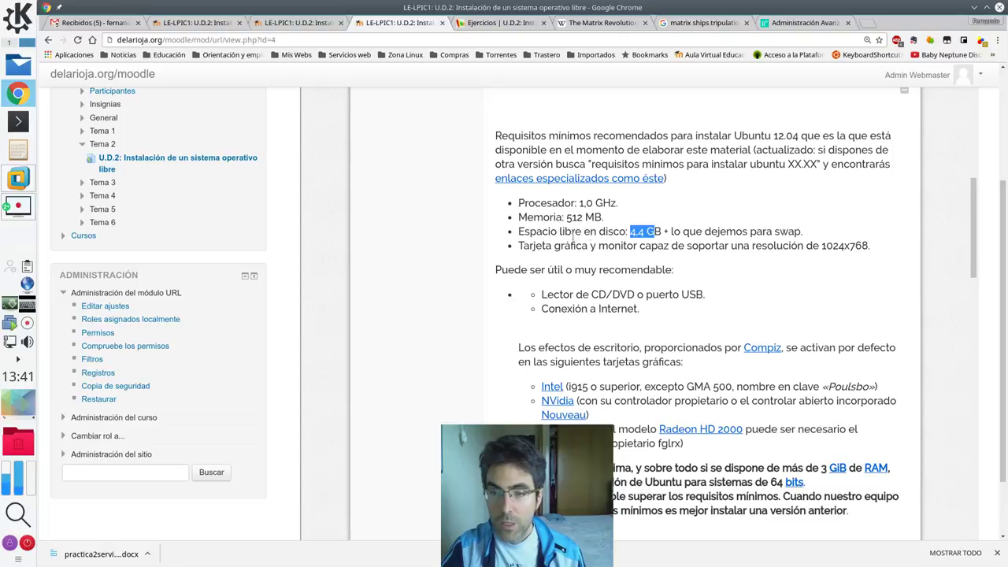
click(629, 231)
drag(630, 231, 655, 232)
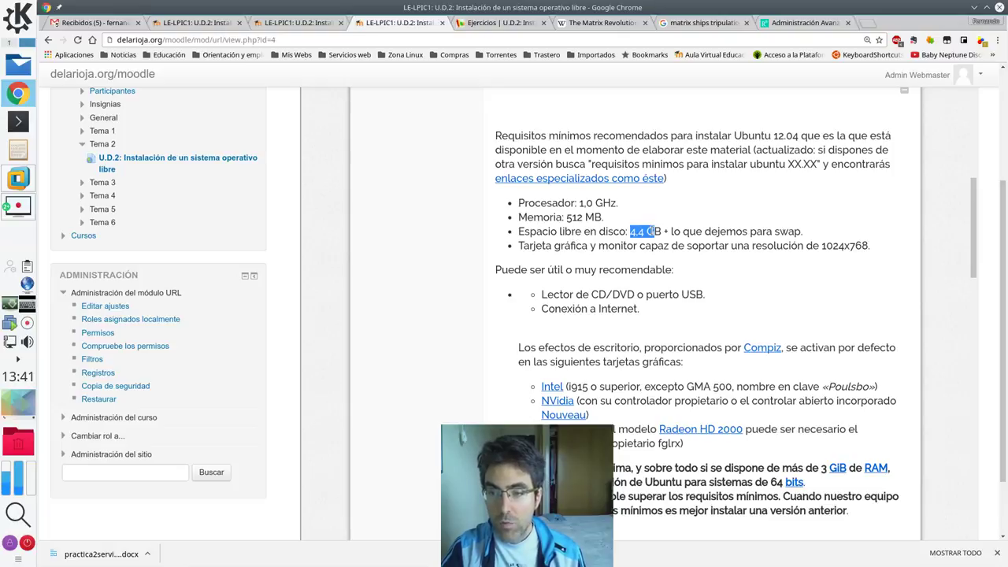